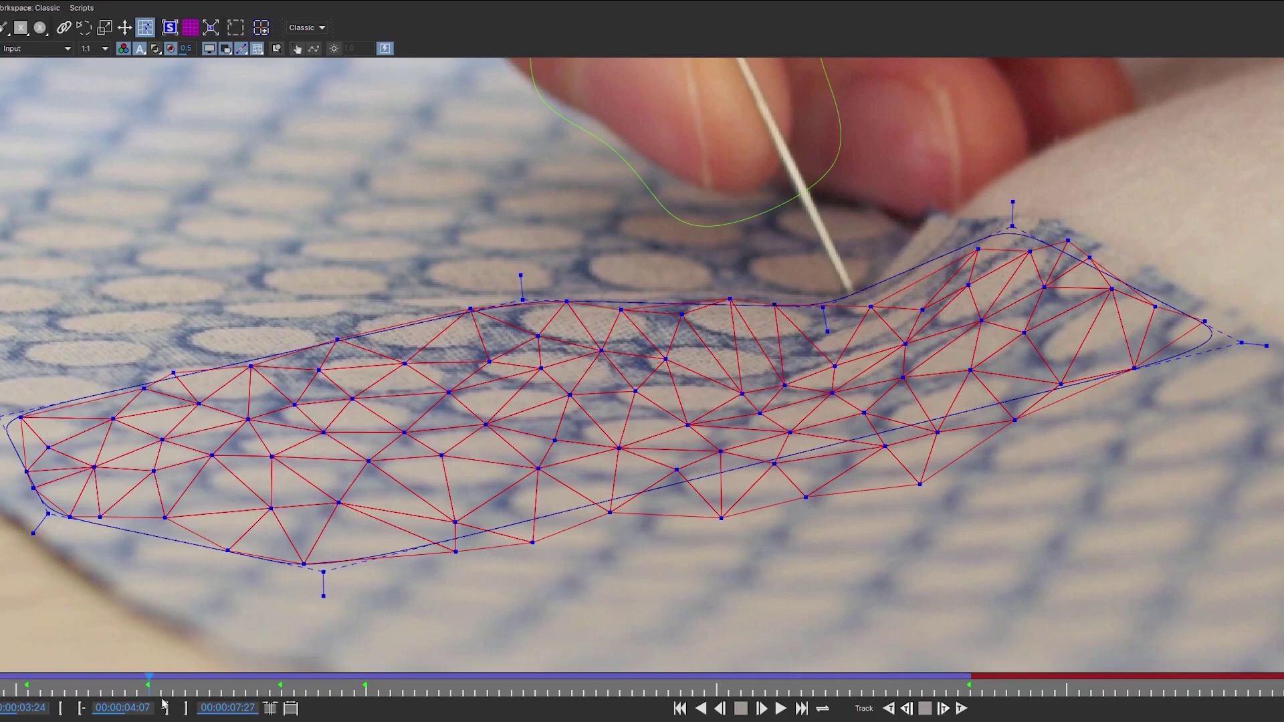
left_click_drag(150, 692, 25, 693)
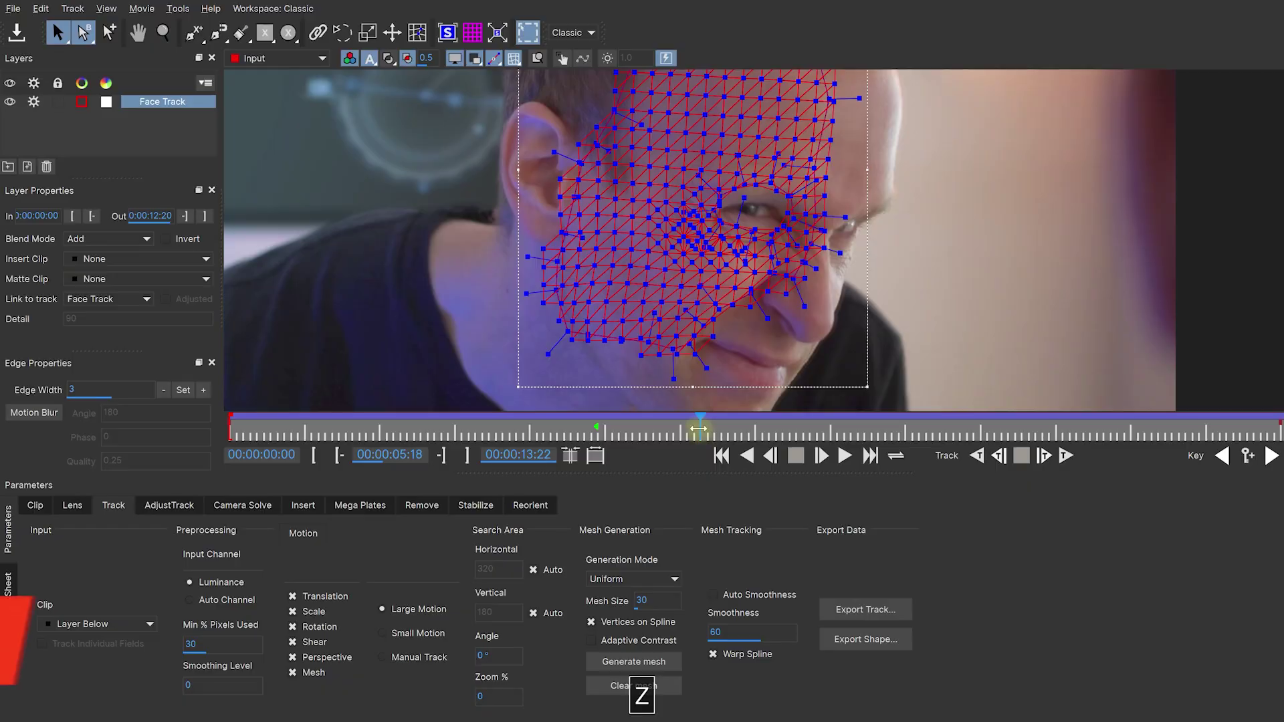
left_click_drag(726, 426, 756, 428)
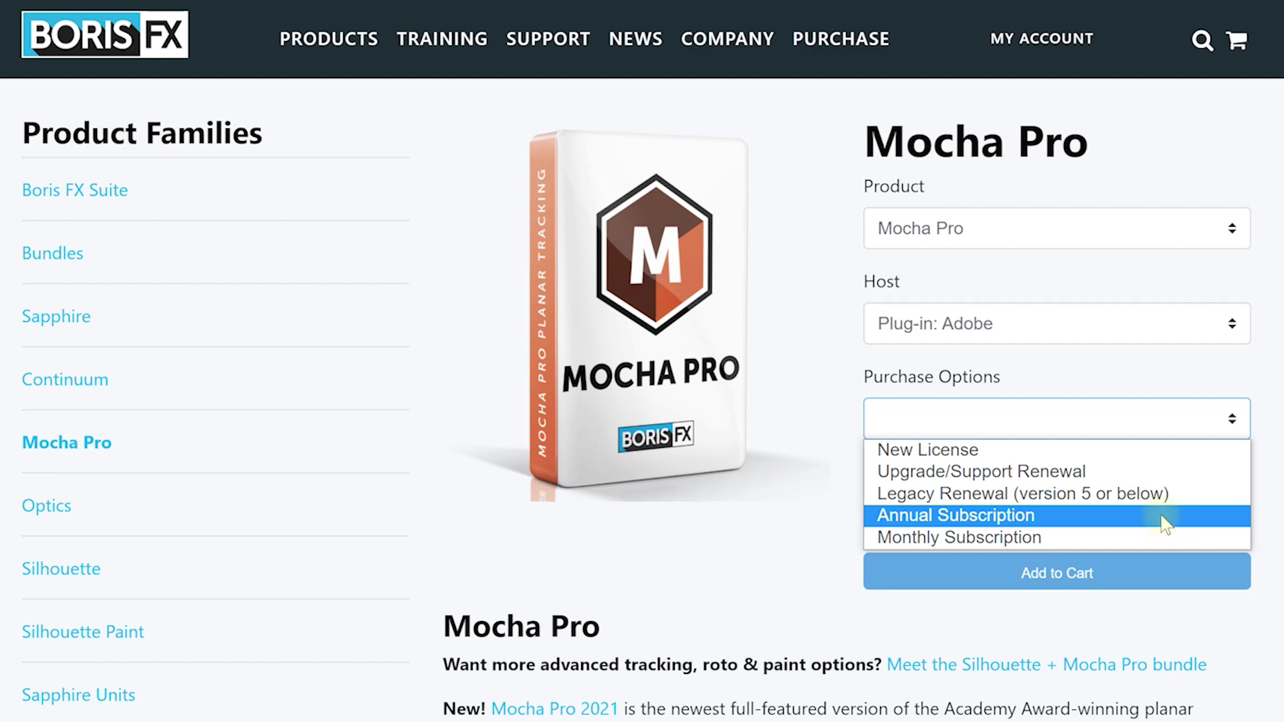
- Add a Mocha Pro annual subscription for the Adobe plug-in to the cart and apply the discount code surfacedstudio
left_click(1164, 519)
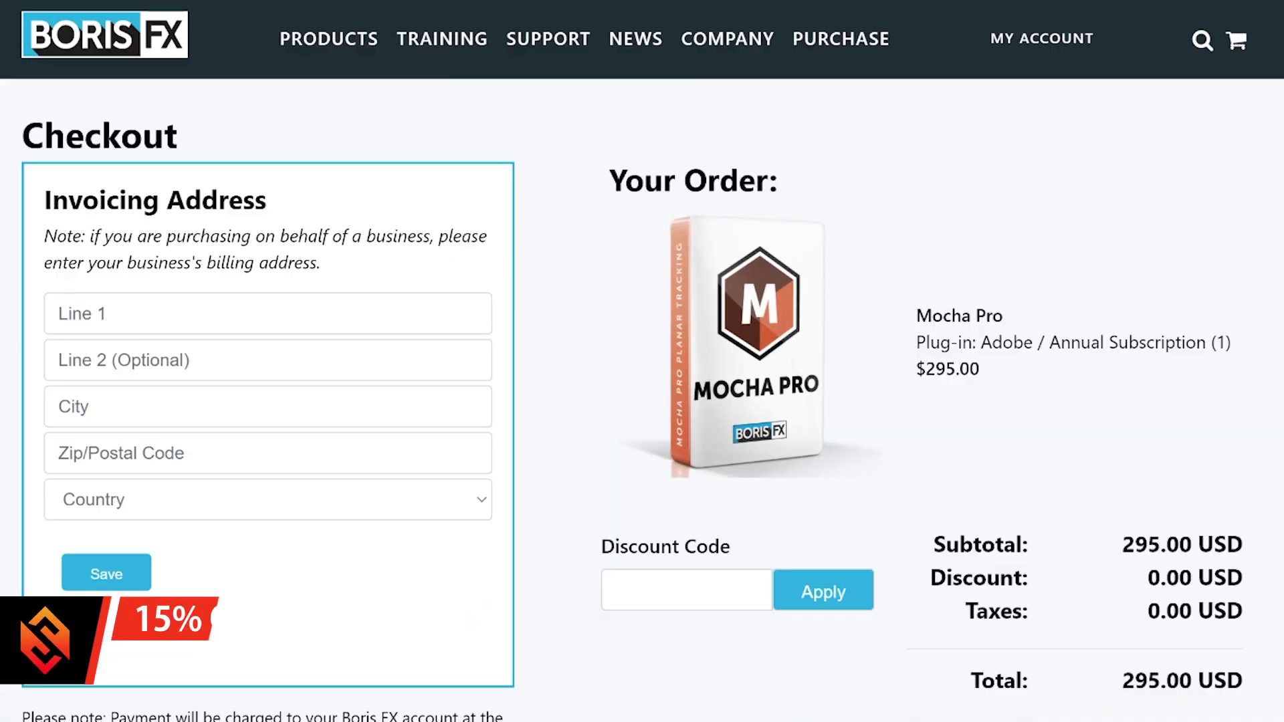
left_click(699, 591)
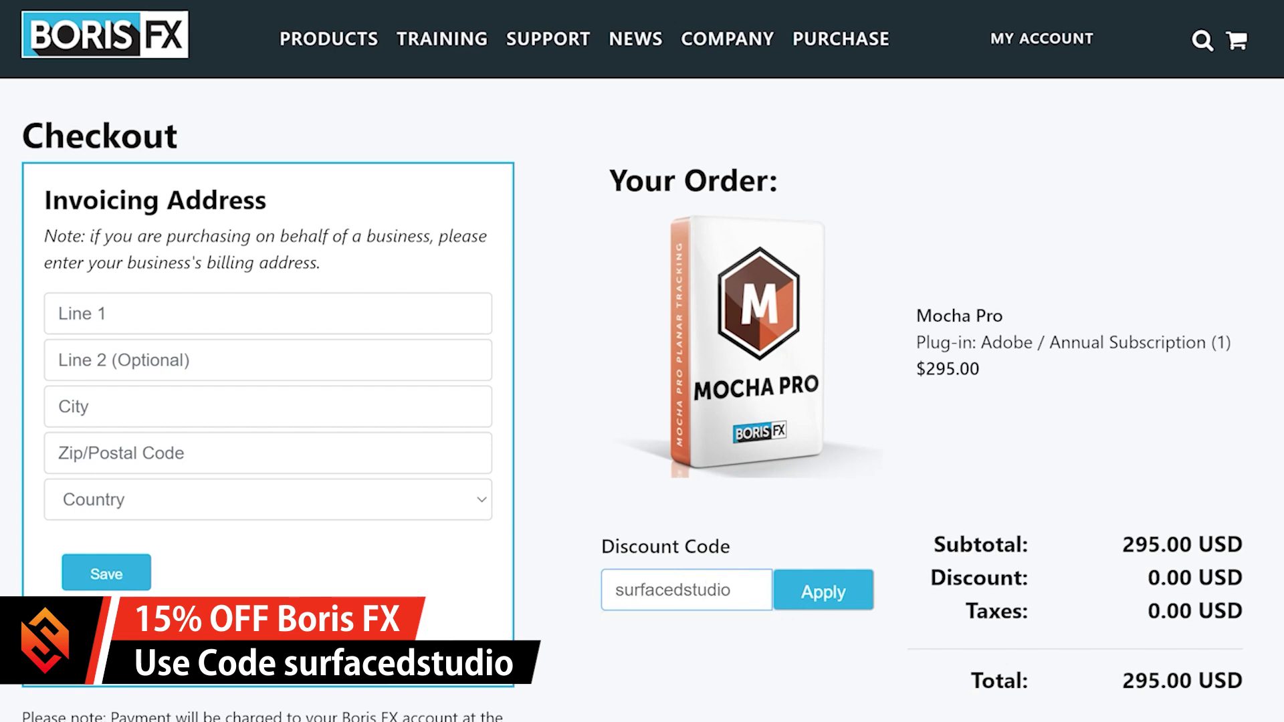
key("Return")
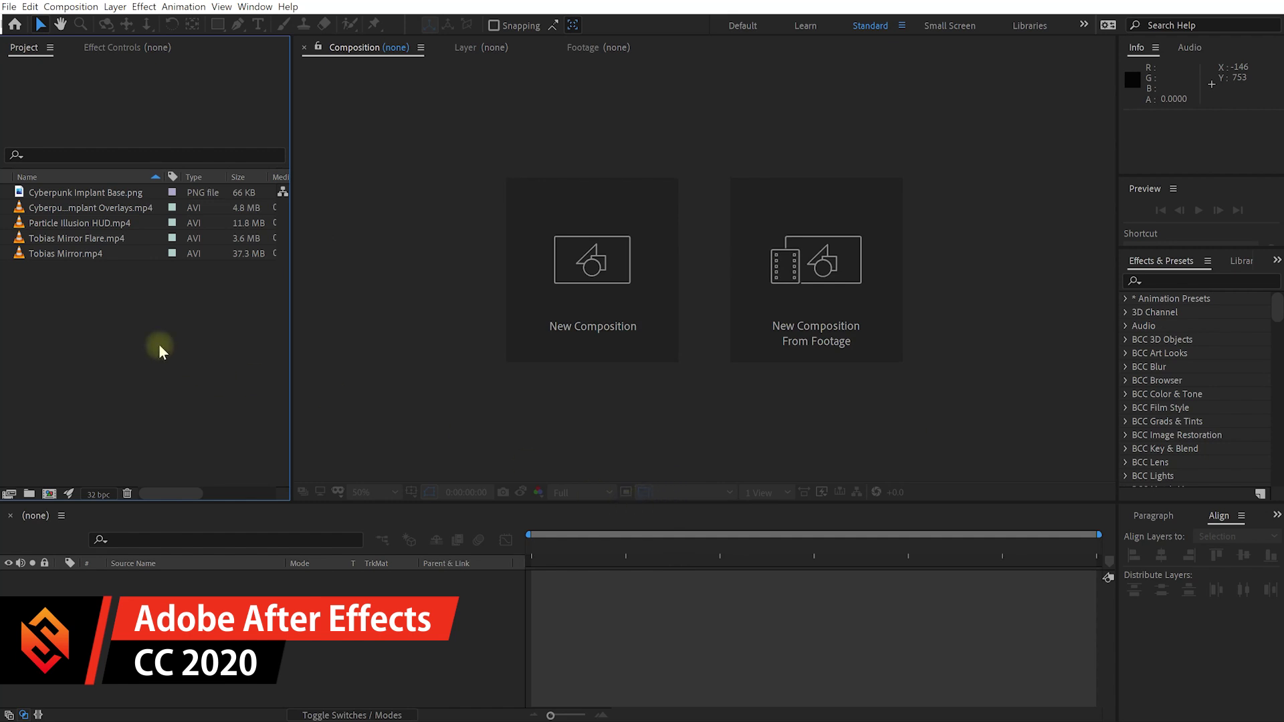
- Create a new composition from the Tobias Mirror.mp4 footage
key("ctrl+a")
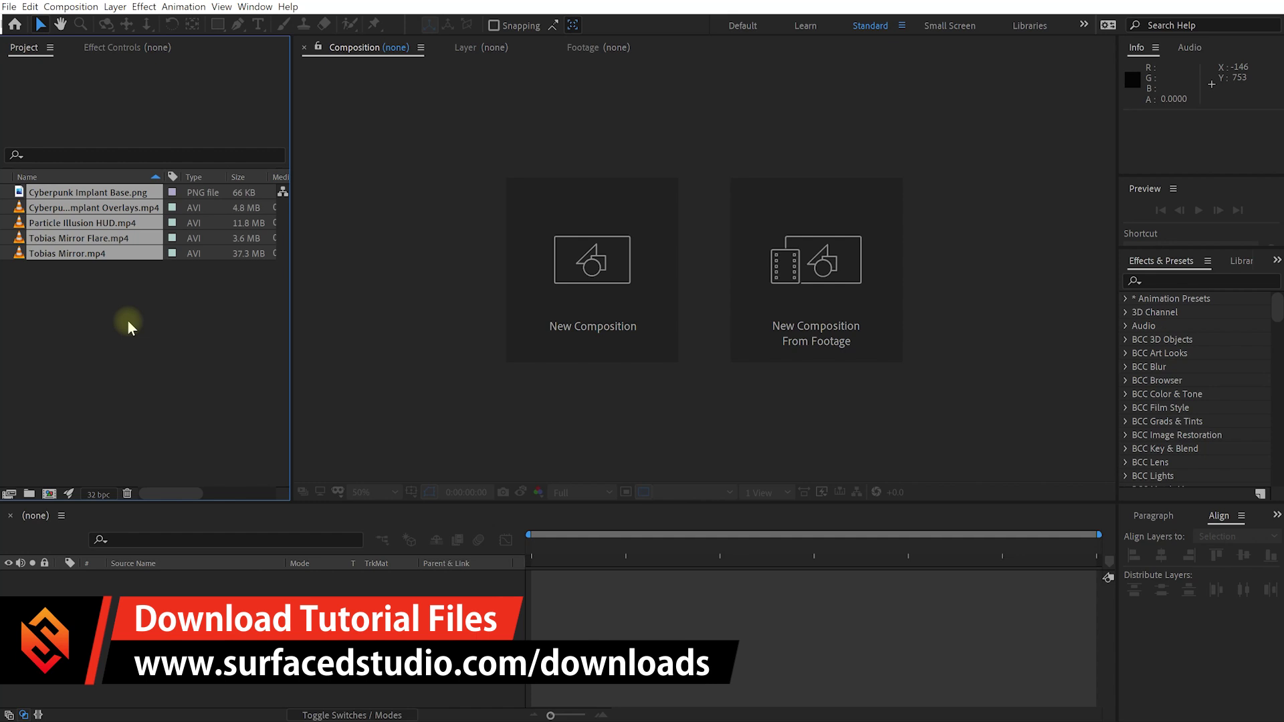
left_click(114, 315)
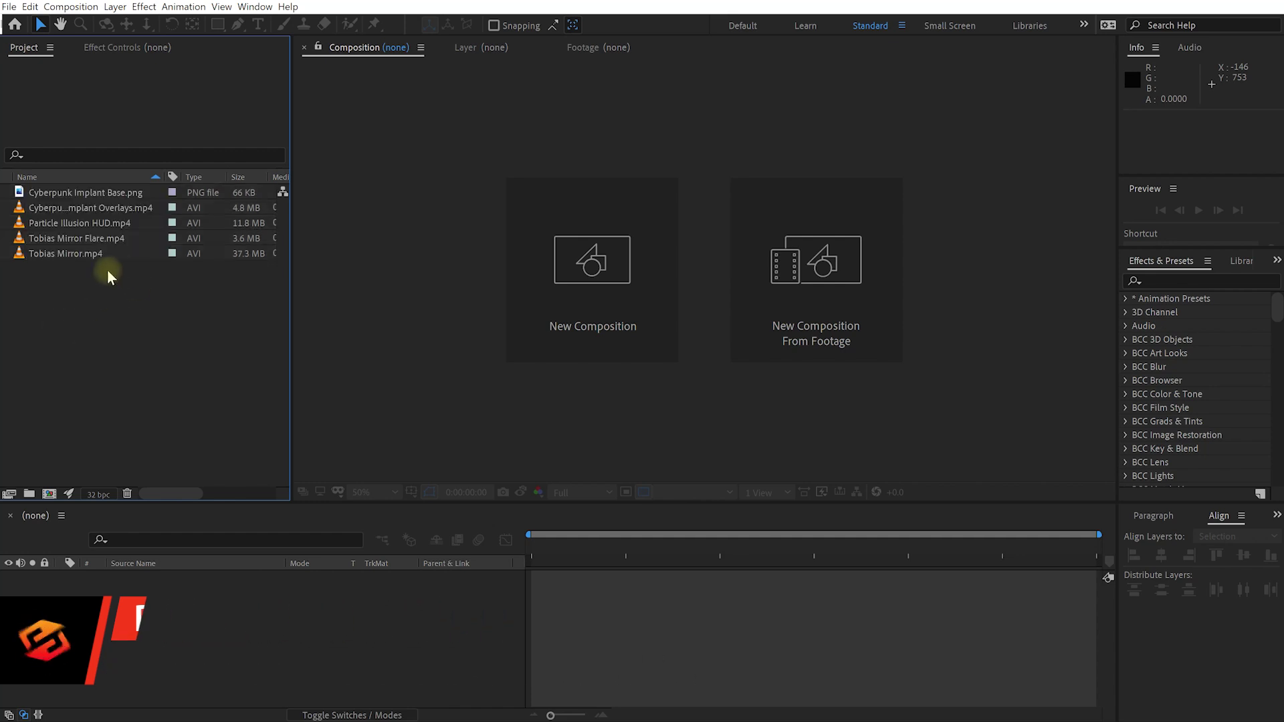
left_click(53, 255)
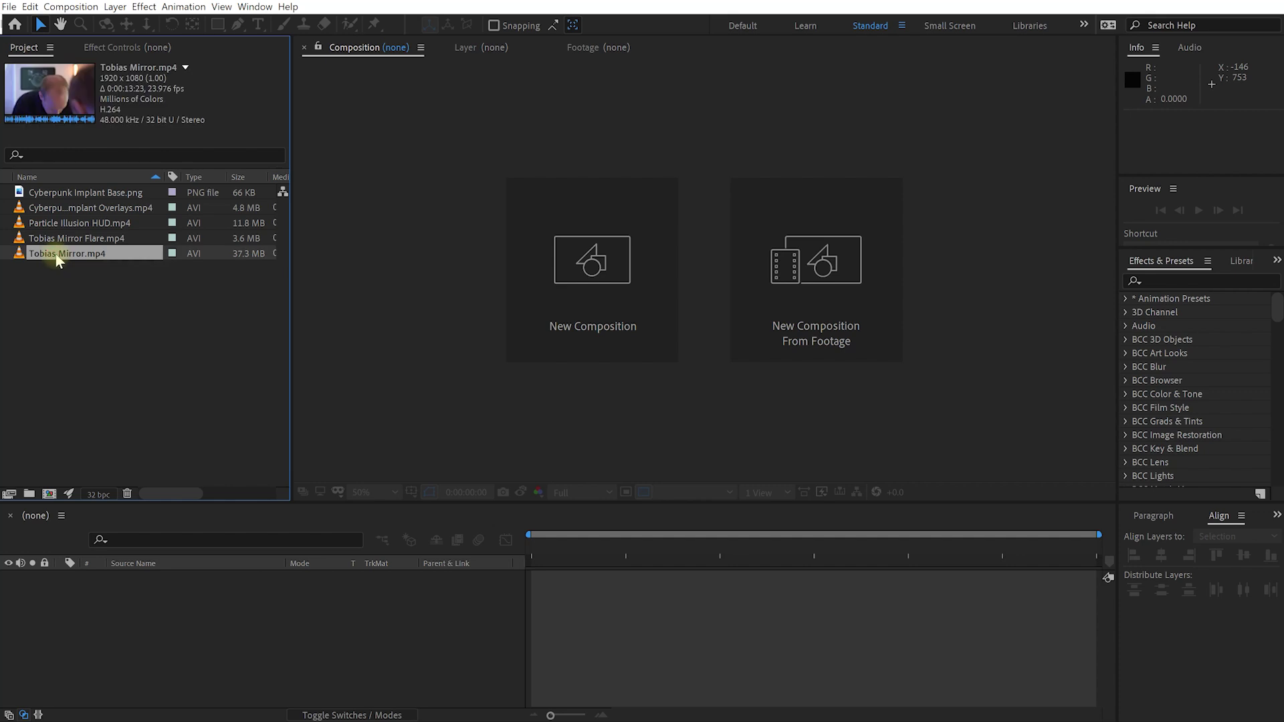
left_click(50, 495)
- Find the Mocha Pro effect, apply it to the Tobias Mirror.mp4 layer and launch the Mocha interface
left_click_drag(532, 548, 695, 548)
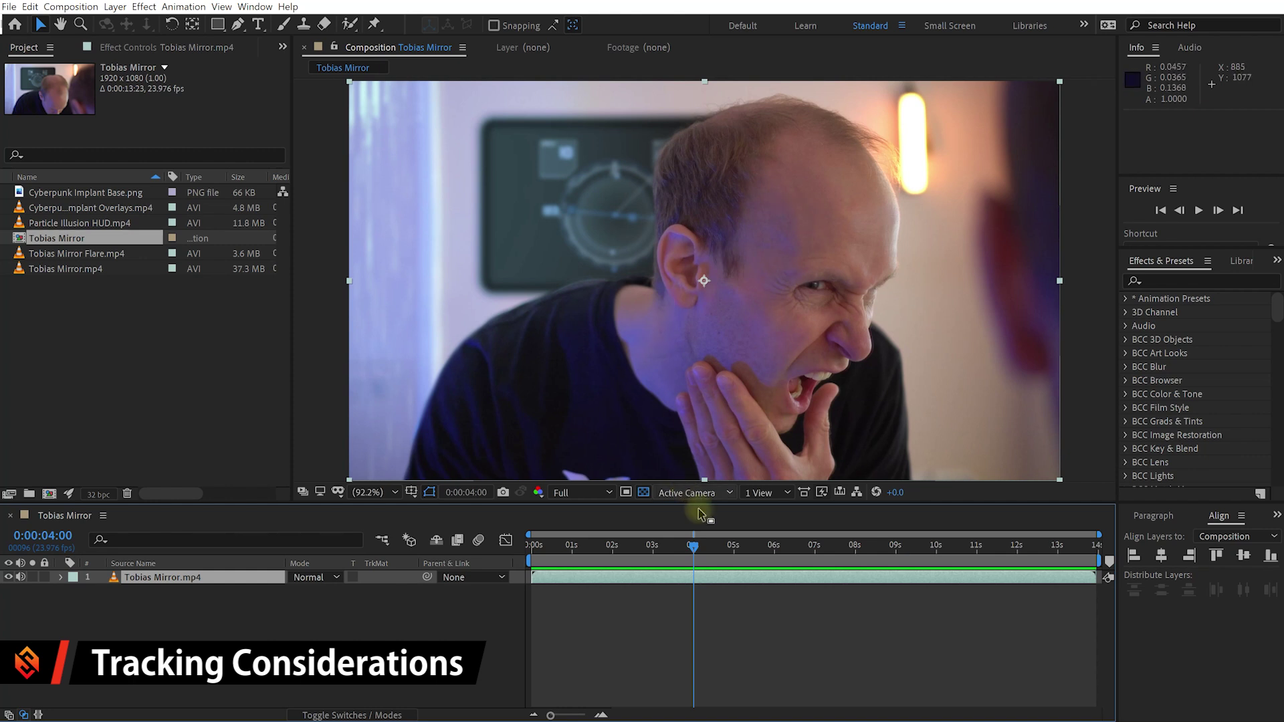
left_click_drag(697, 547, 754, 551)
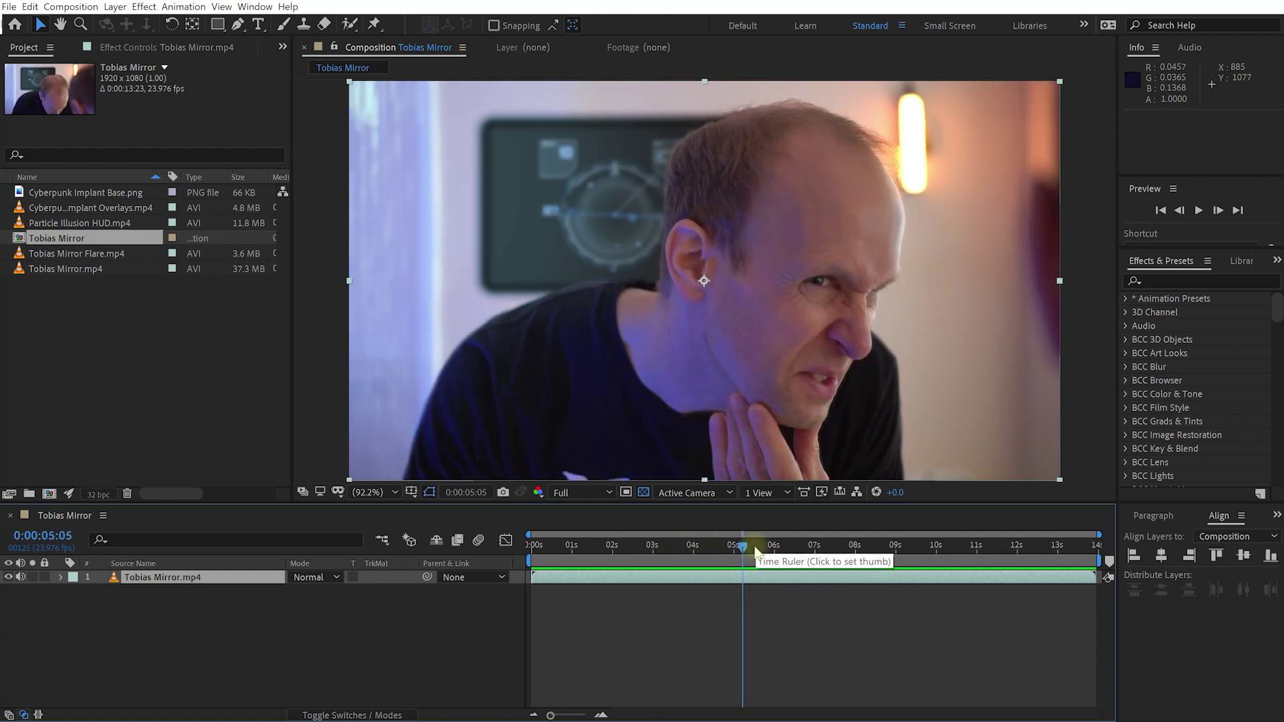
left_click(1172, 277)
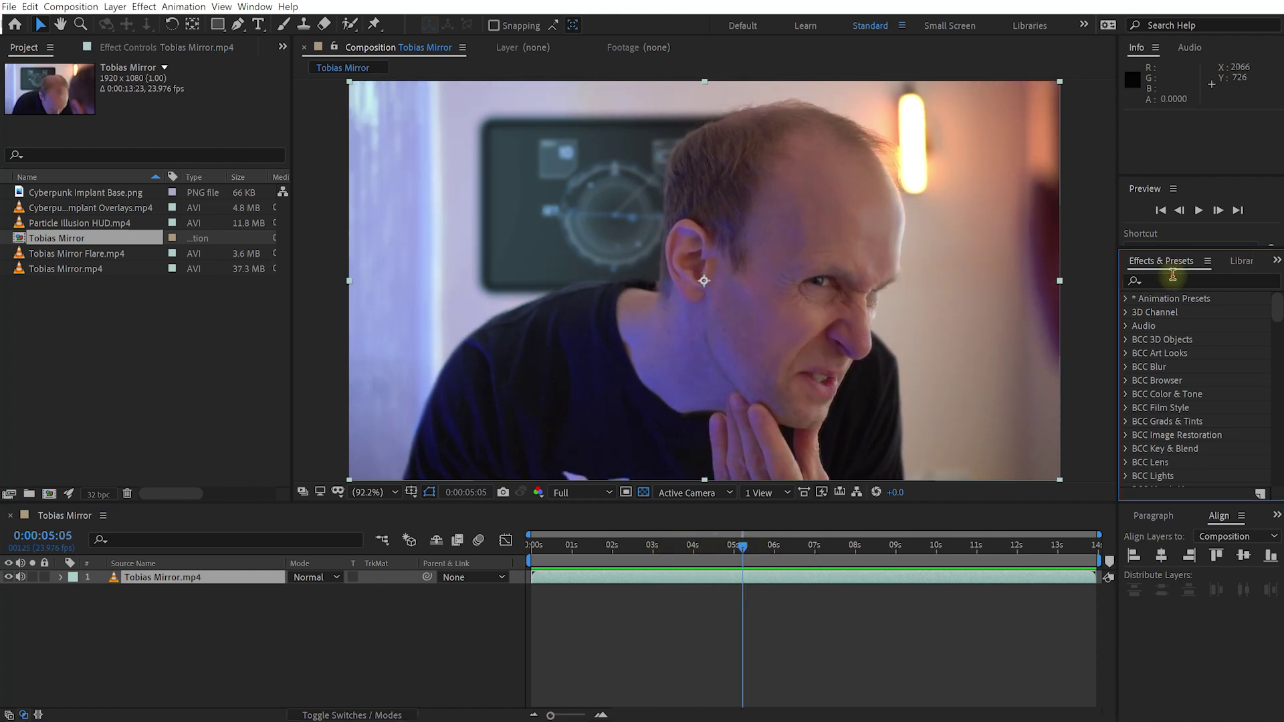
type("mocha")
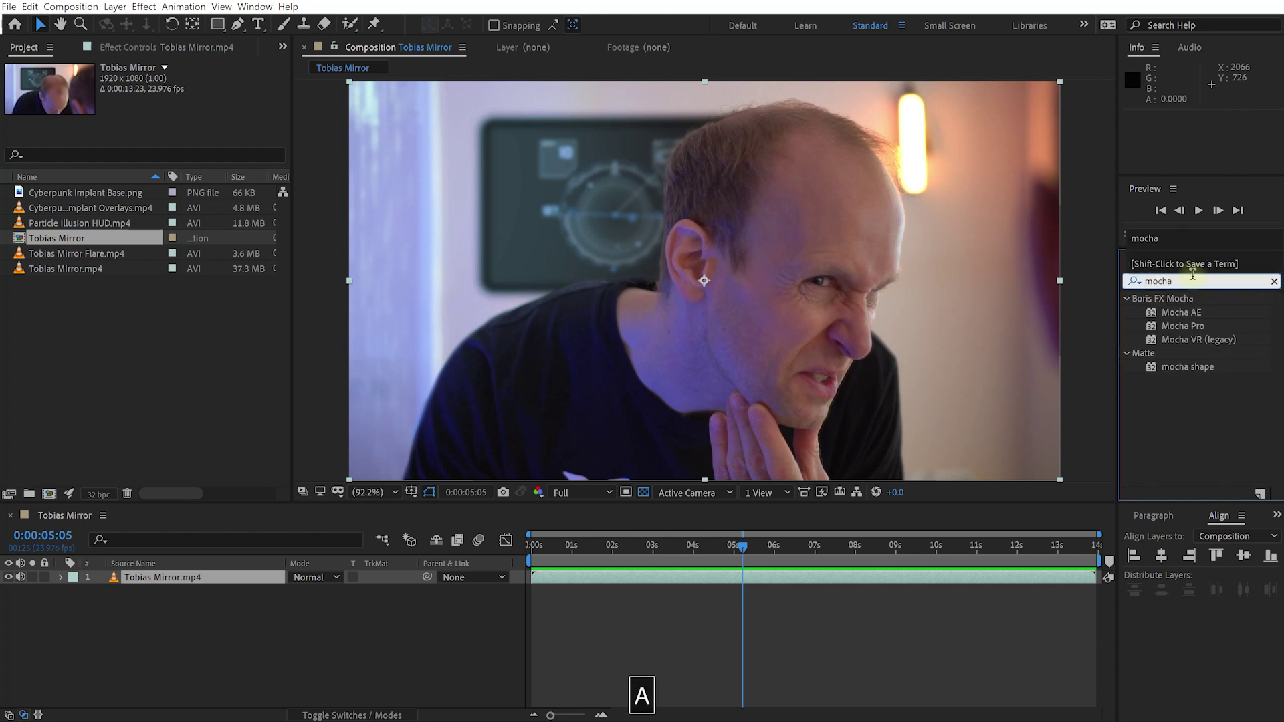
left_click_drag(1182, 325, 773, 586)
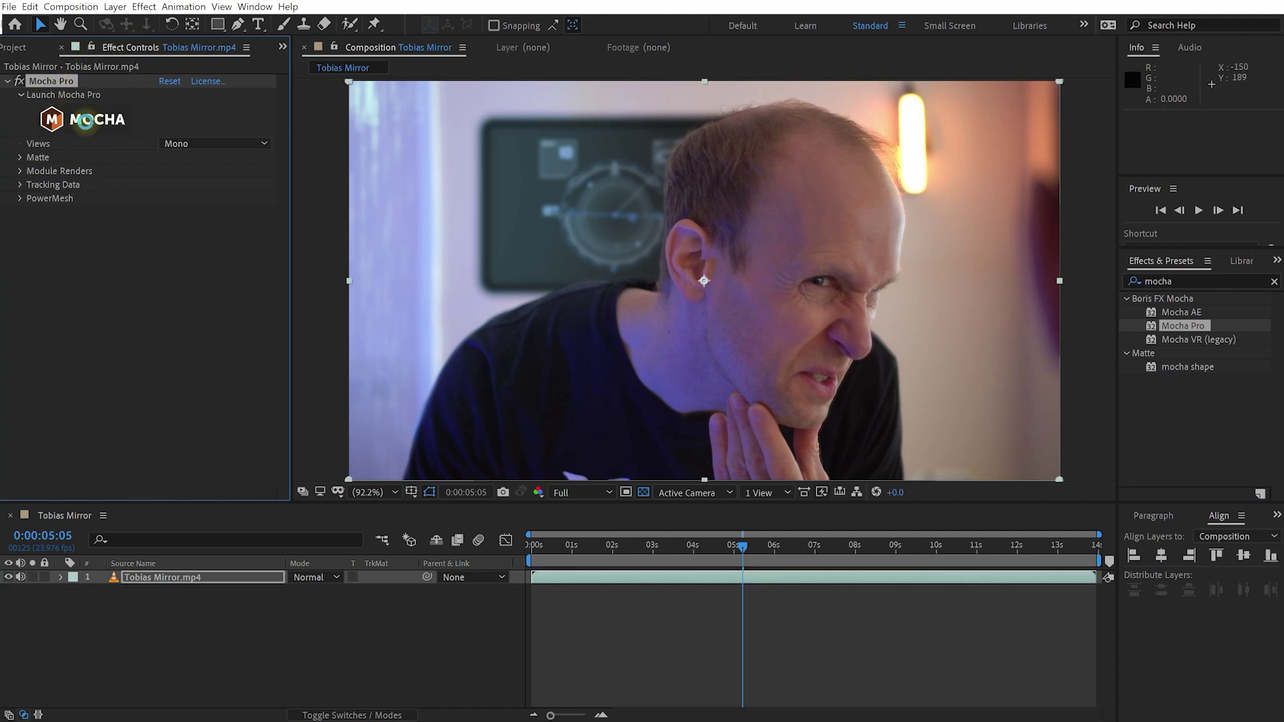
left_click(84, 121)
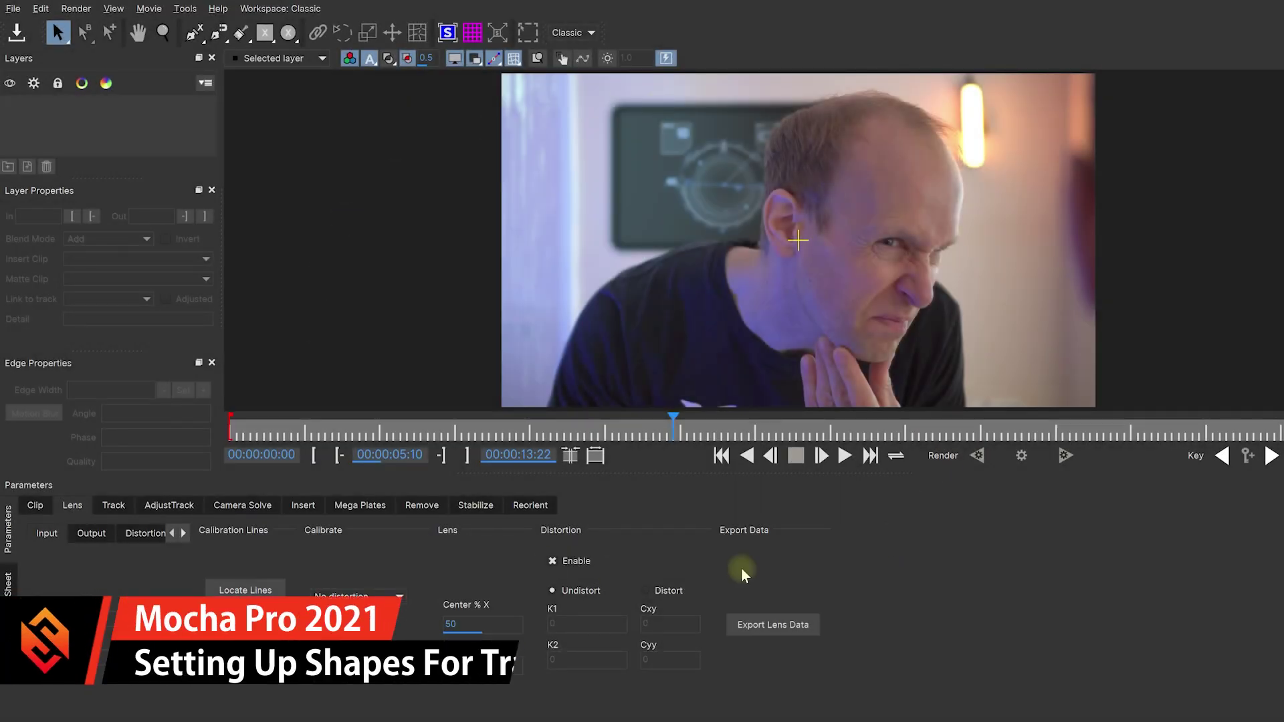
- At 00:00:04:12, draw a closed X-Spline around the side of the face, from the forehead down to the jaw and nose
left_click_drag(674, 429, 598, 435)
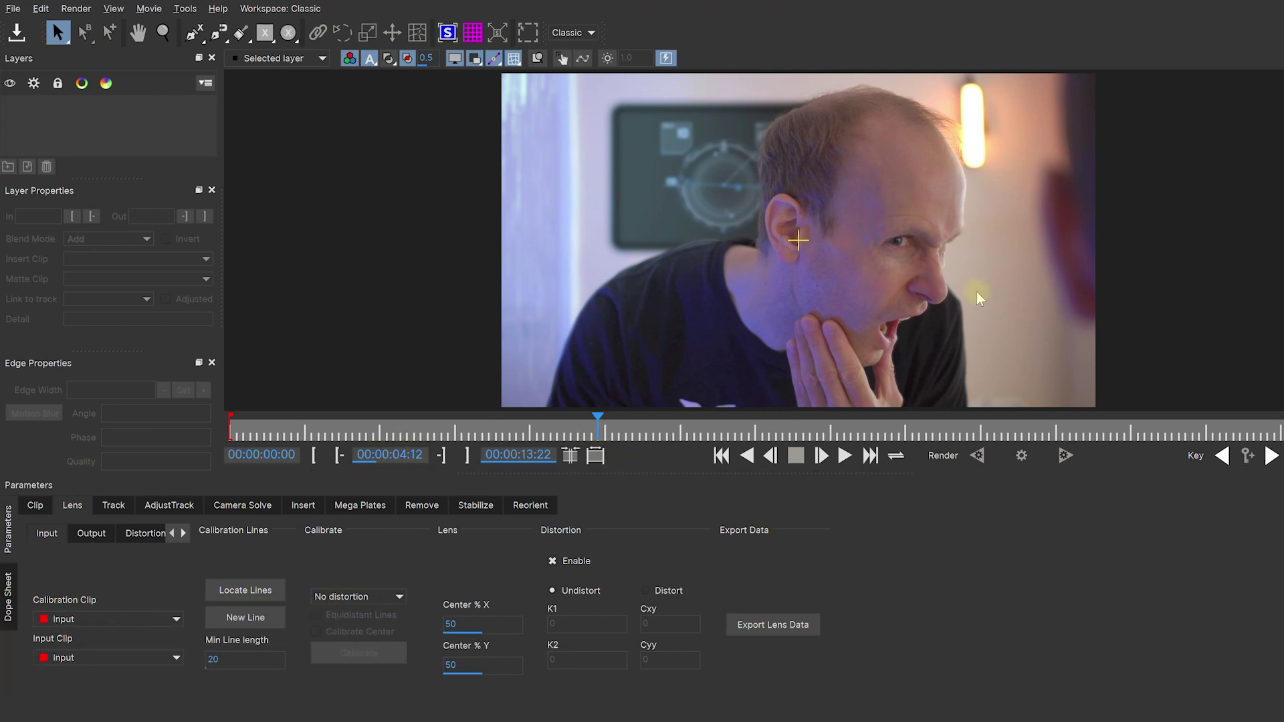
left_click_drag(873, 299, 830, 129)
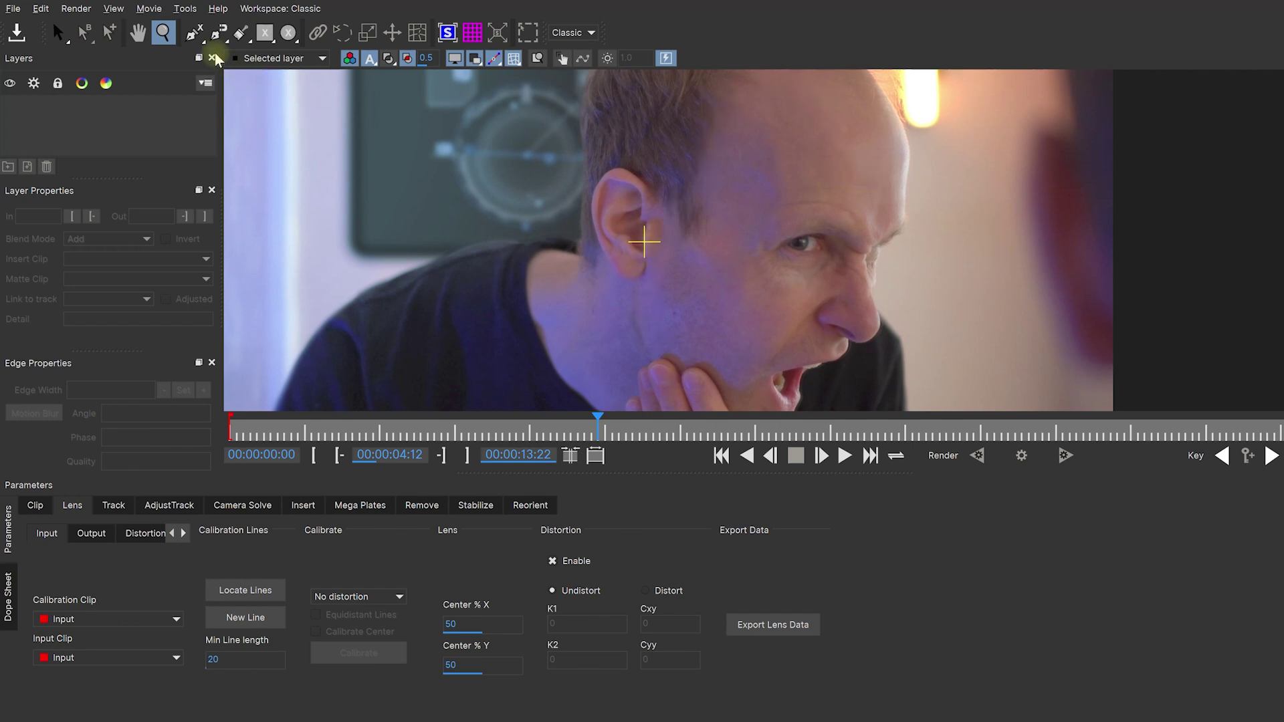
left_click(193, 33)
left_click(813, 77)
left_click(768, 71)
left_click(728, 80)
right_click(727, 81)
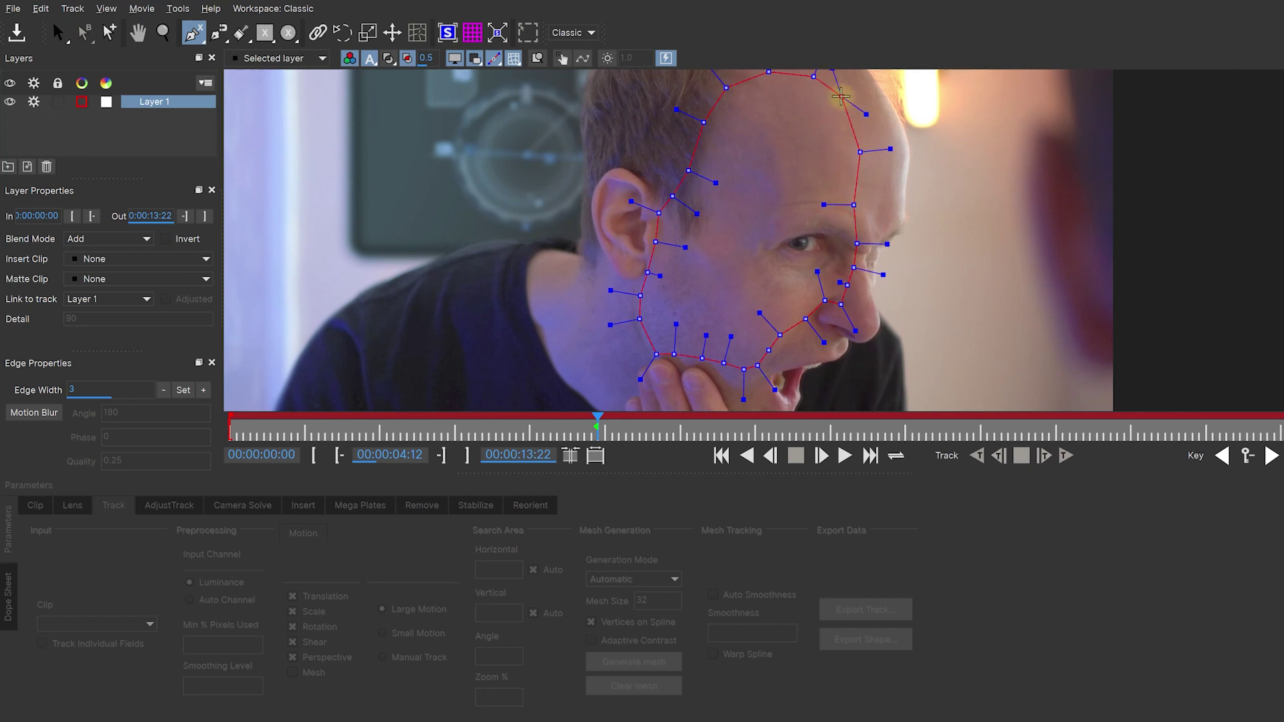
left_click(842, 96)
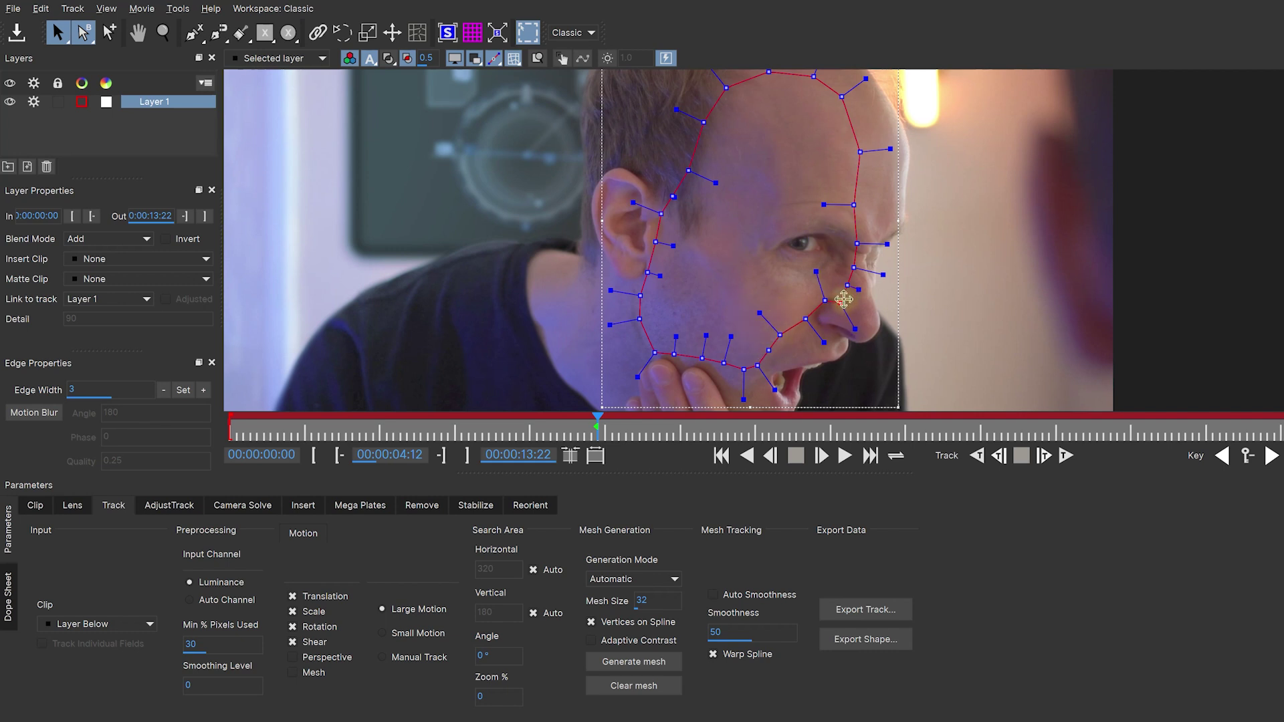
- Add a second closed X-Spline around the eye to the same layer, cutting the eye out of the face shape
key("z")
left_click_drag(802, 242, 836, 222)
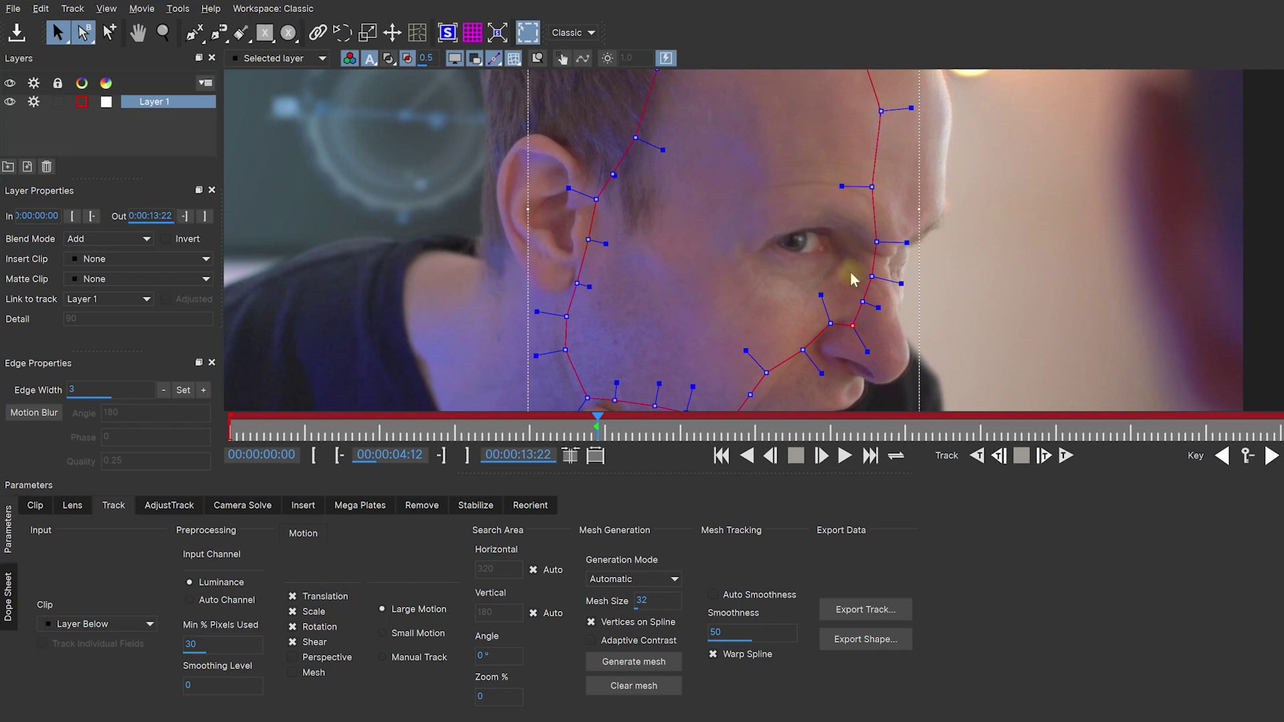
left_click(196, 43)
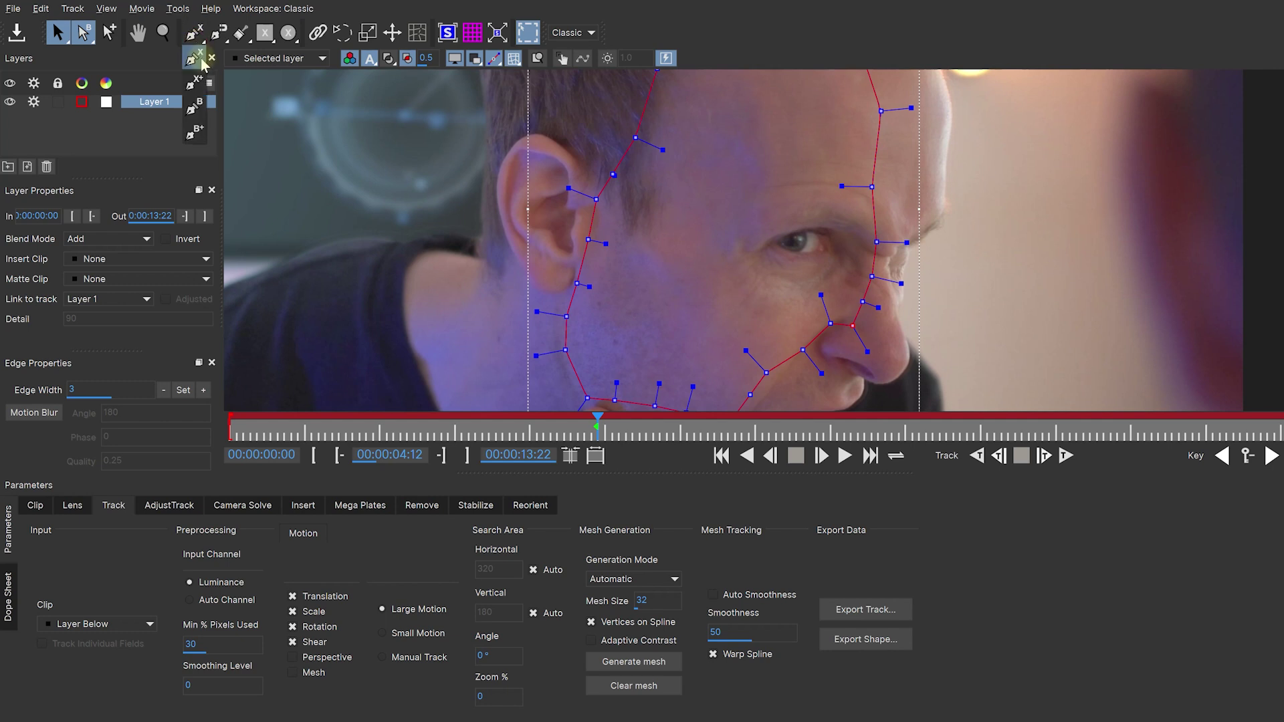
left_click(196, 87)
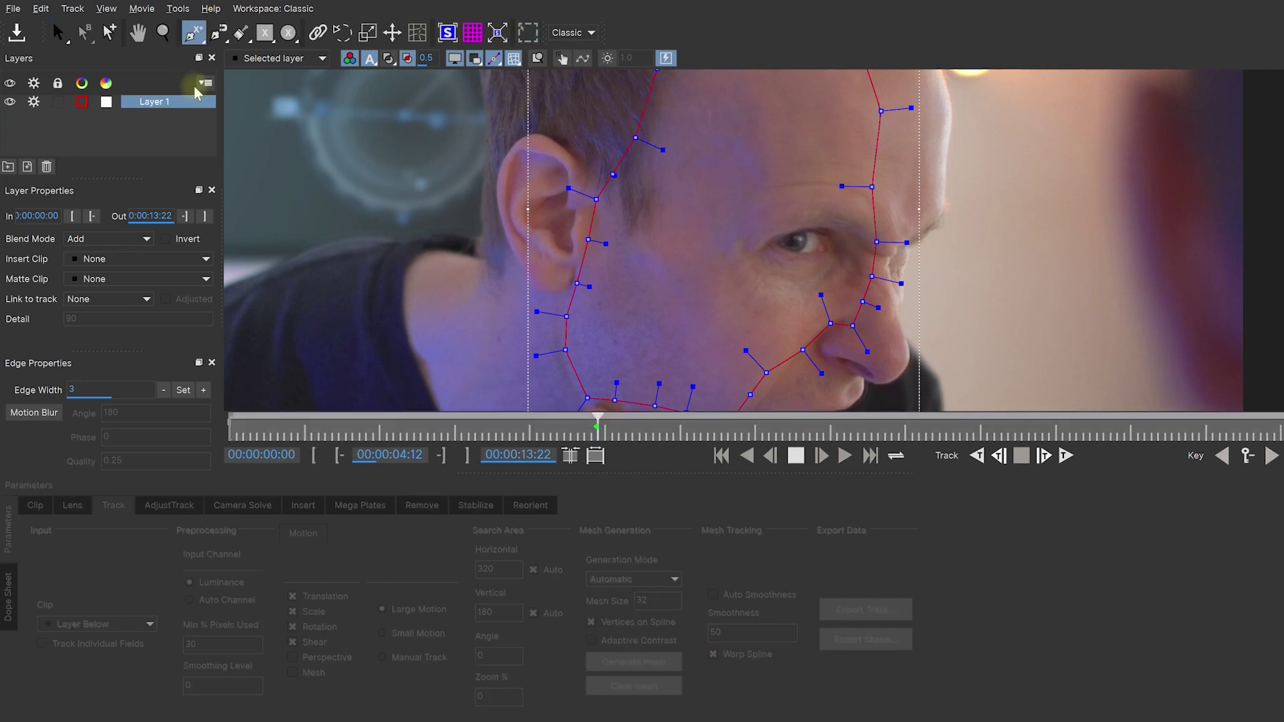
left_click(853, 212)
left_click(821, 202)
left_click(787, 205)
left_click(763, 222)
left_click(755, 246)
left_click(760, 268)
left_click(776, 272)
left_click(799, 276)
left_click(820, 273)
left_click(839, 260)
left_click(852, 247)
left_click(853, 213)
- Adjust the control points of the eye spline so the cut-out follows the eye socket
left_click_drag(820, 202, 791, 210)
left_click(762, 227)
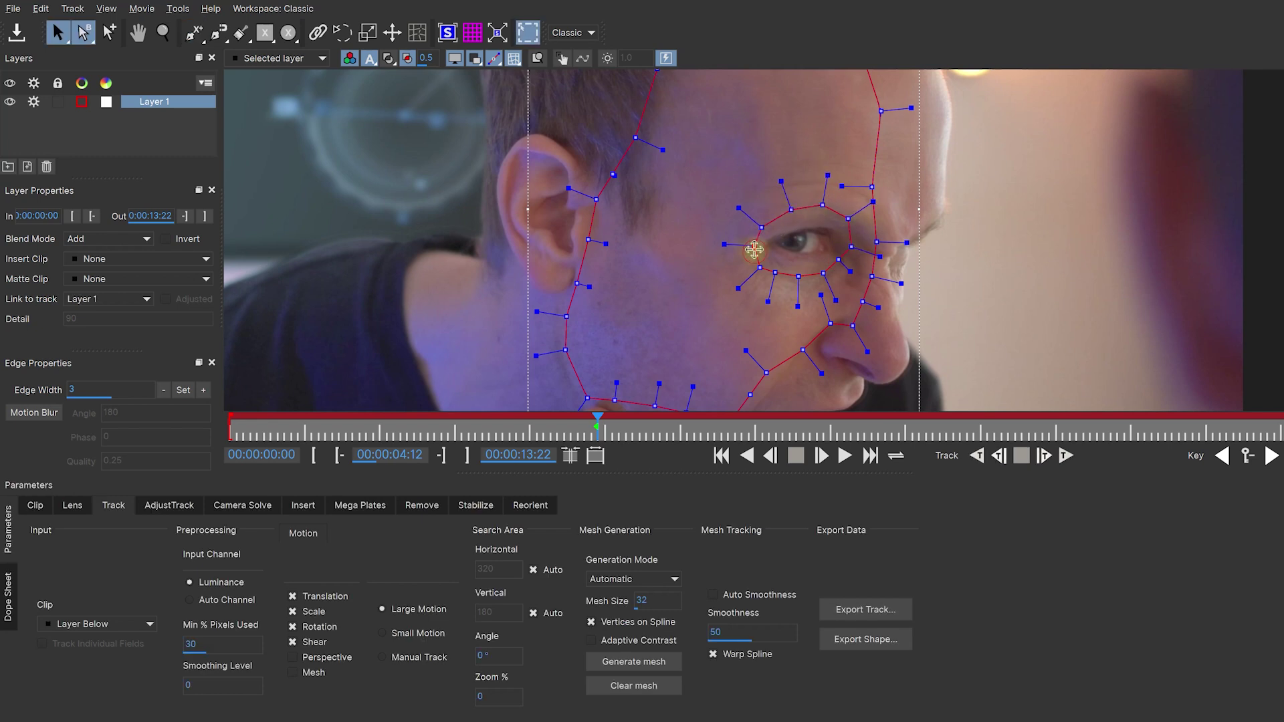
left_click_drag(760, 268, 800, 275)
left_click(824, 273)
left_click(838, 259)
left_click(852, 247)
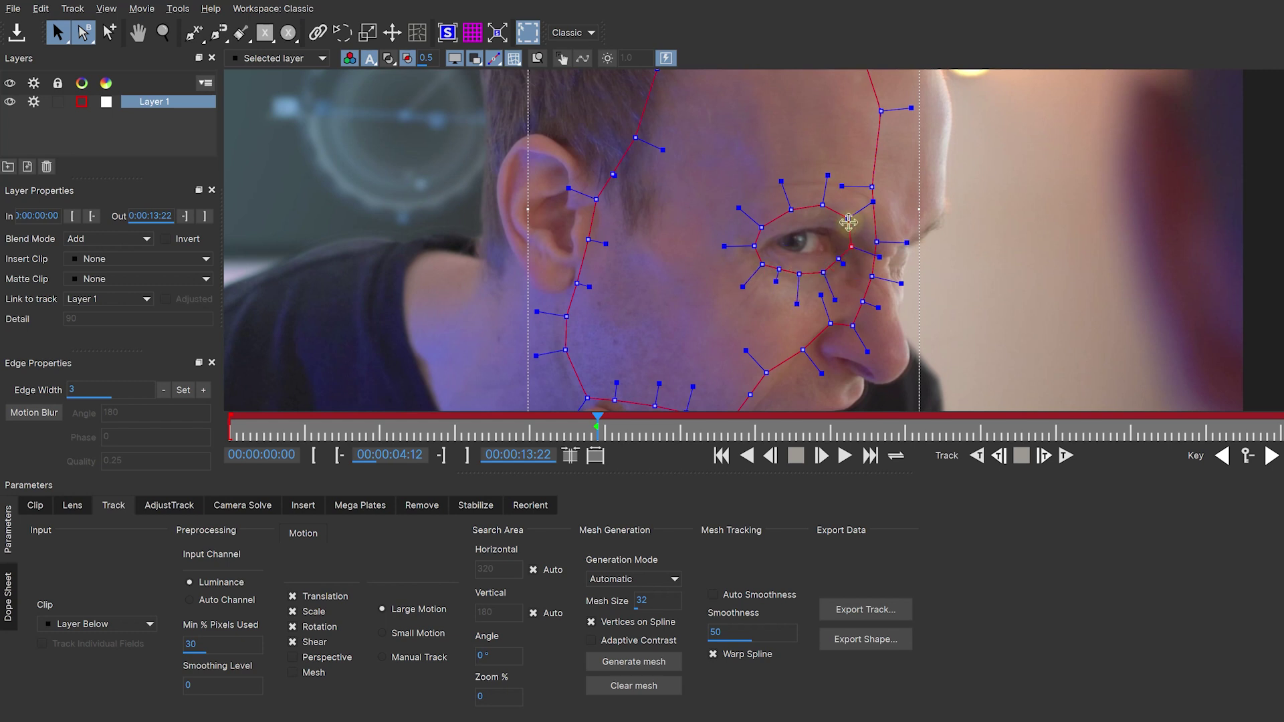
left_click(848, 218)
- Check the layer's matte with the eye cut-out and rename the layer as Face Track
left_click(389, 59)
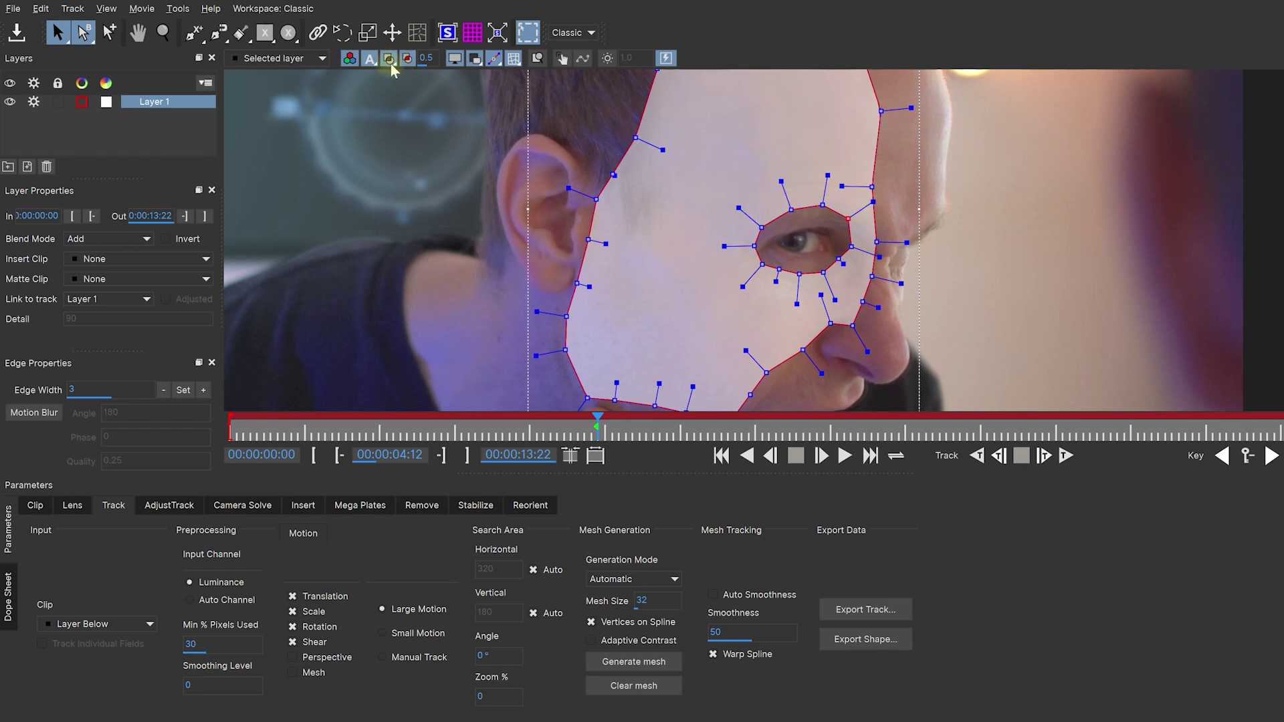
left_click(388, 60)
type("Face Track")
key("Return")
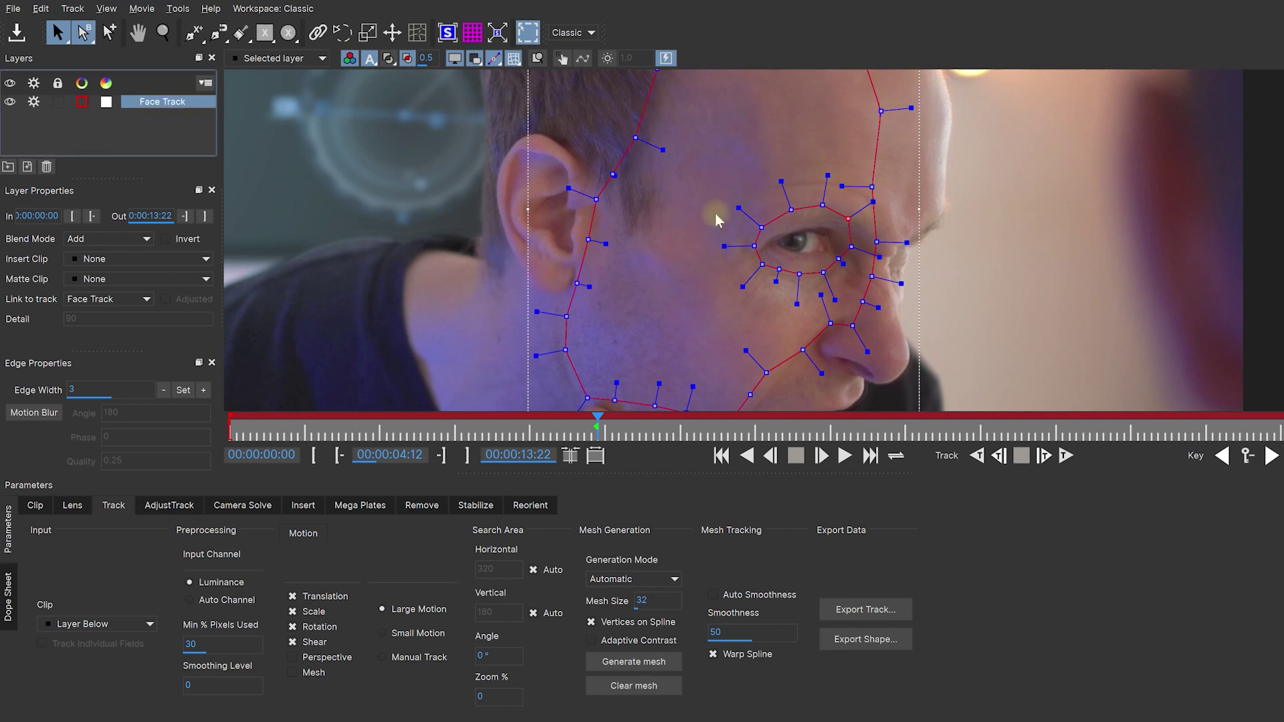
- Enable Perspective and Mesh motion for the Face Track layer and generate a mesh in Automatic mode
key("z")
scroll(715, 273, "down", 1)
left_click_drag(715, 273, 845, 207)
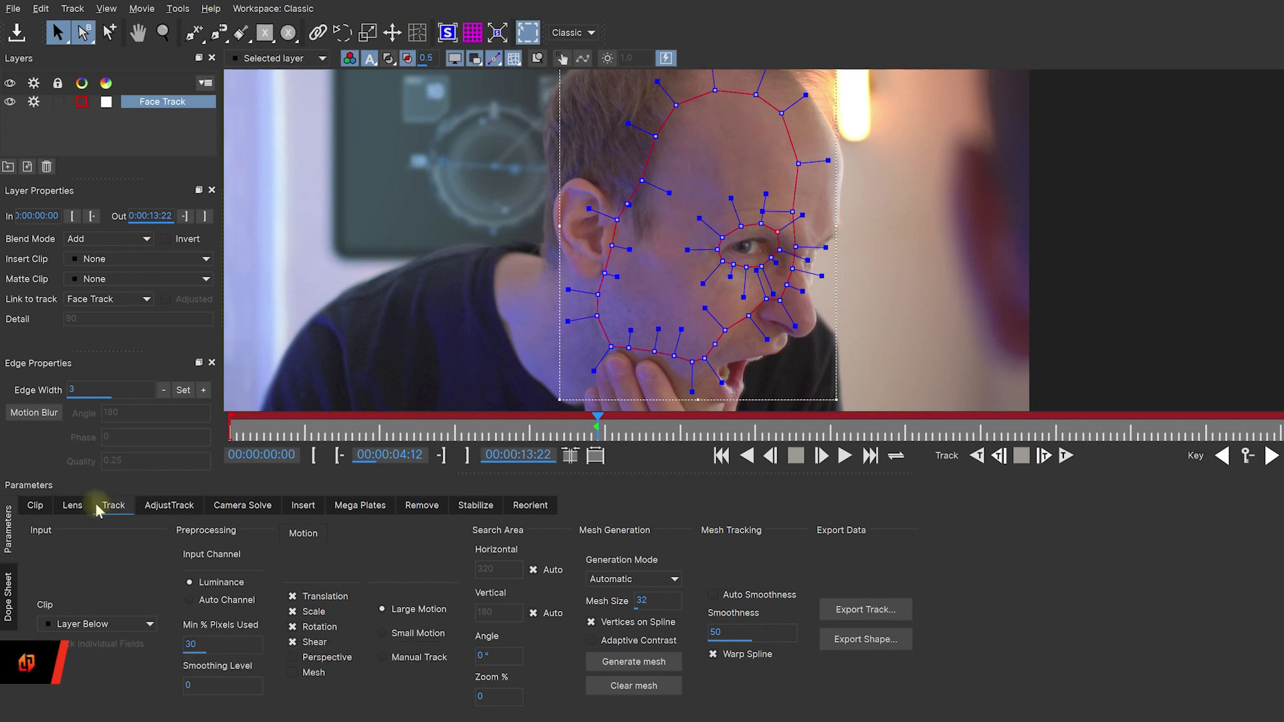
left_click(292, 658)
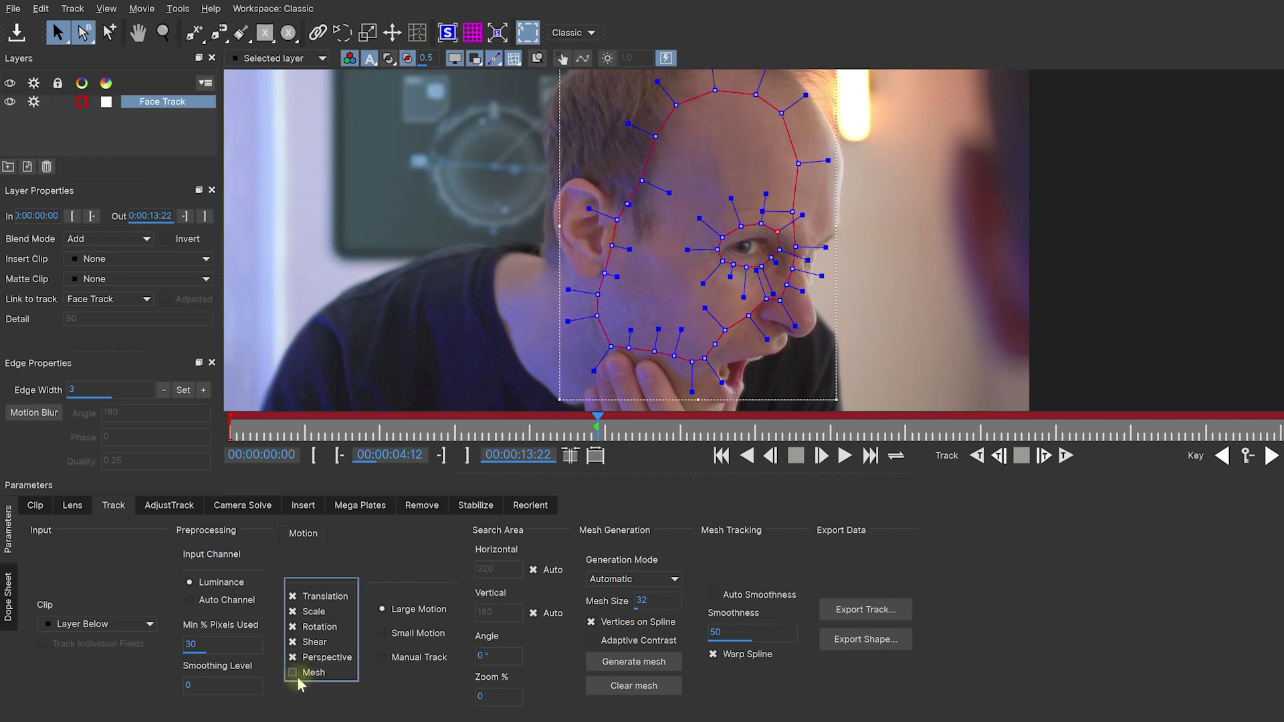
left_click(292, 674)
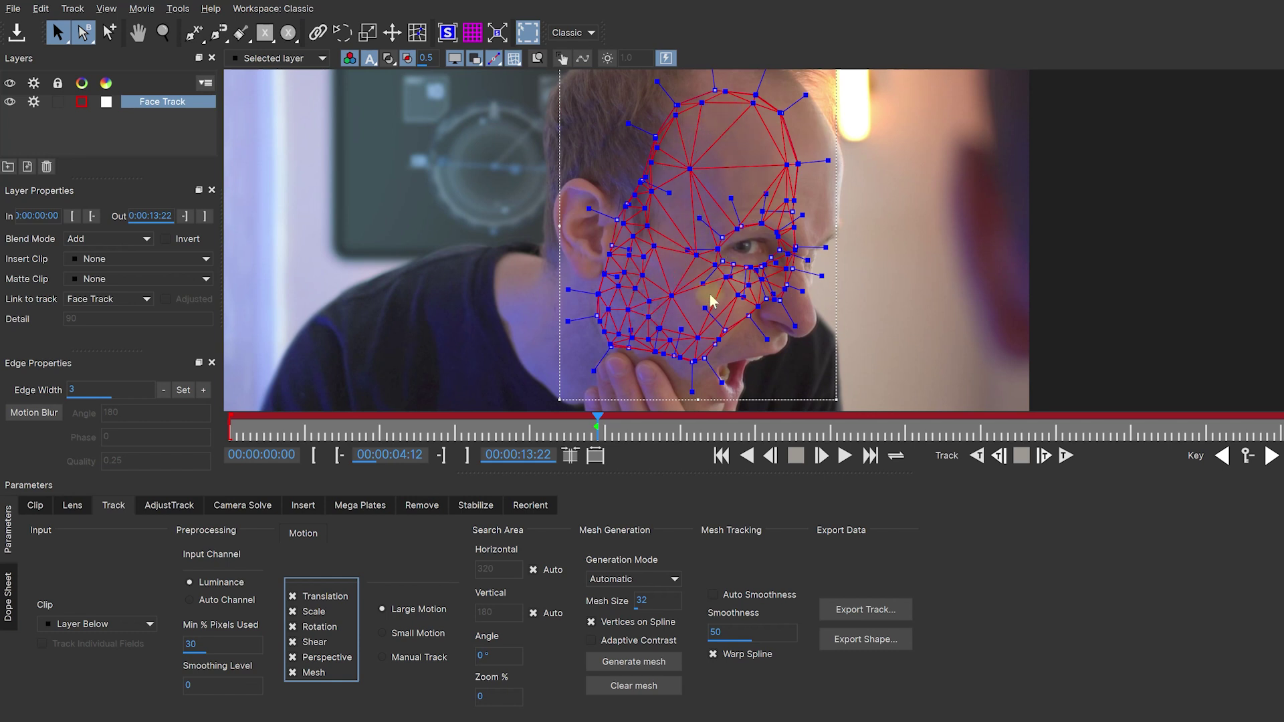
- Change the mesh generation mode to Uniform and regenerate the face mesh
key("z")
left_click_drag(735, 219, 744, 191)
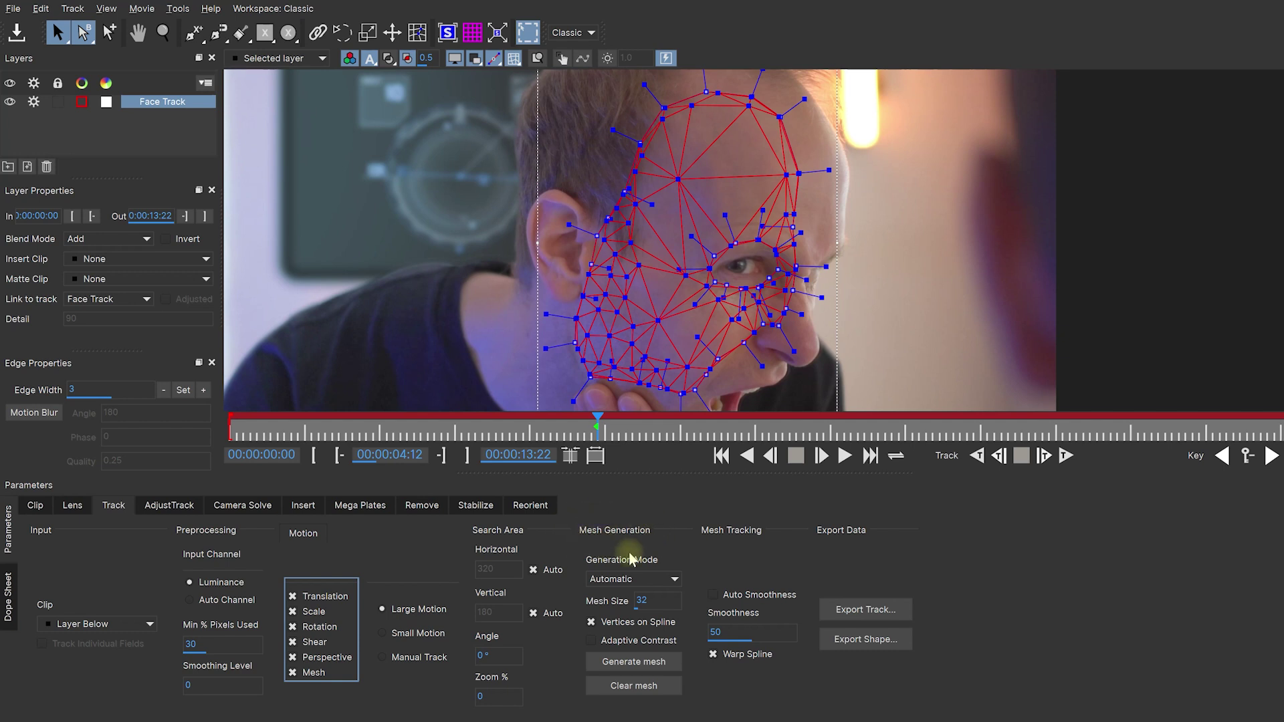
left_click(673, 580)
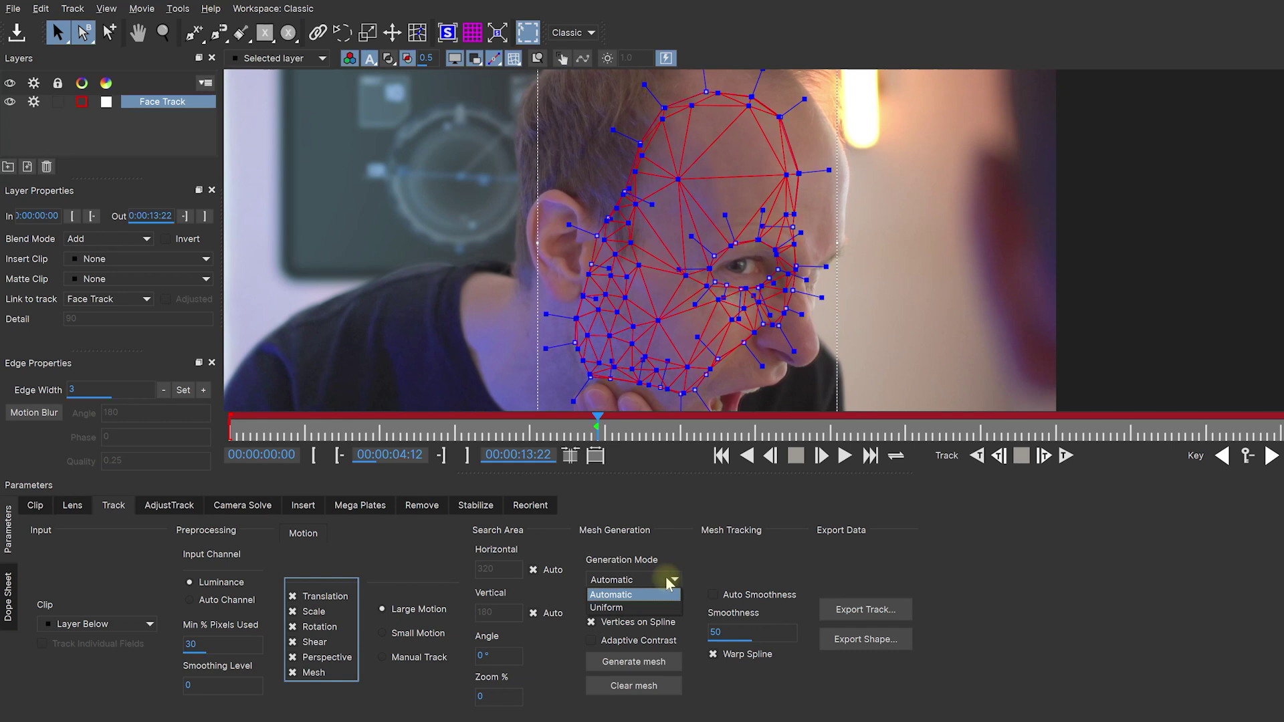
left_click(649, 607)
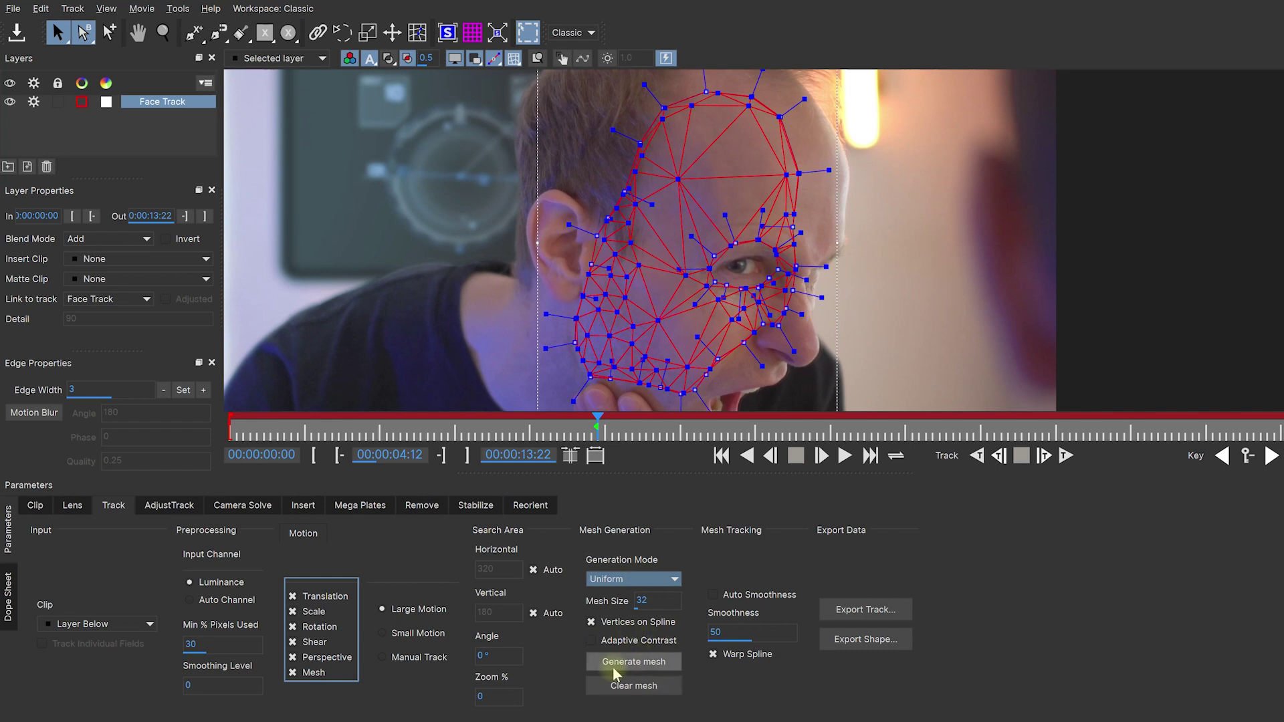
left_click(641, 661)
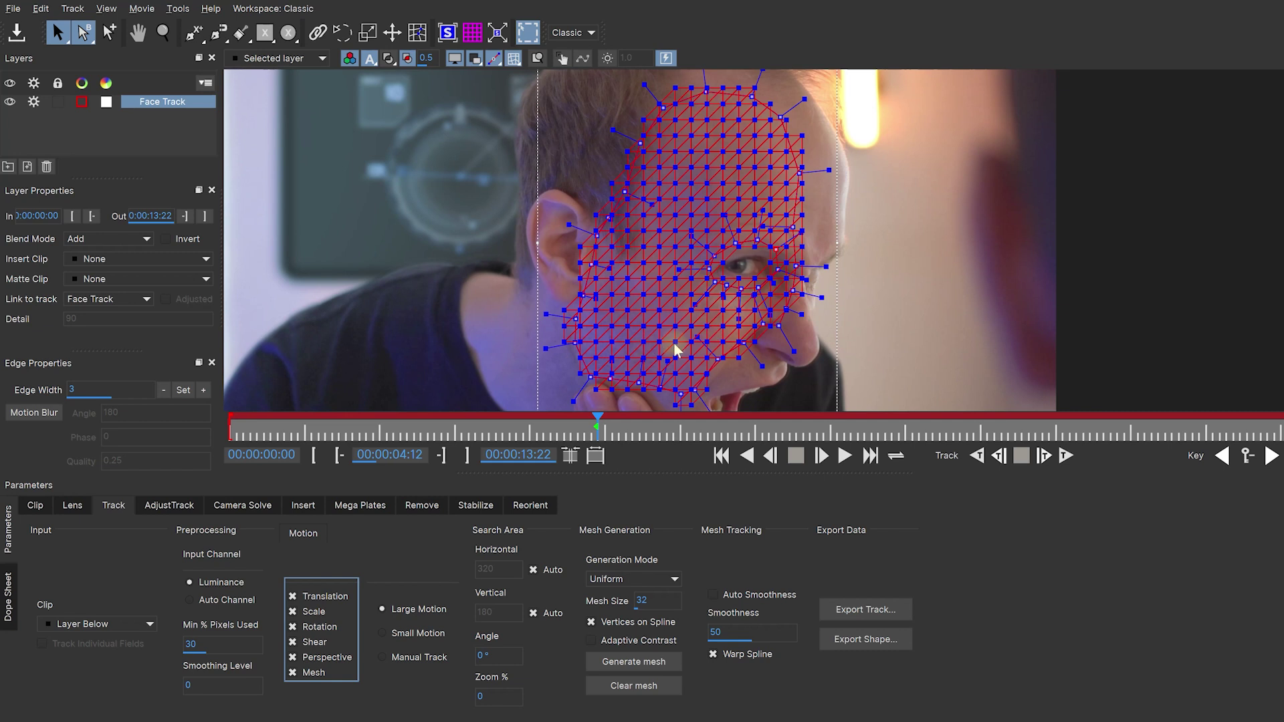
- Try generating the uniform mesh with Vertices on Spline disabled, and regenerate it with the option enabled again
left_click(591, 623)
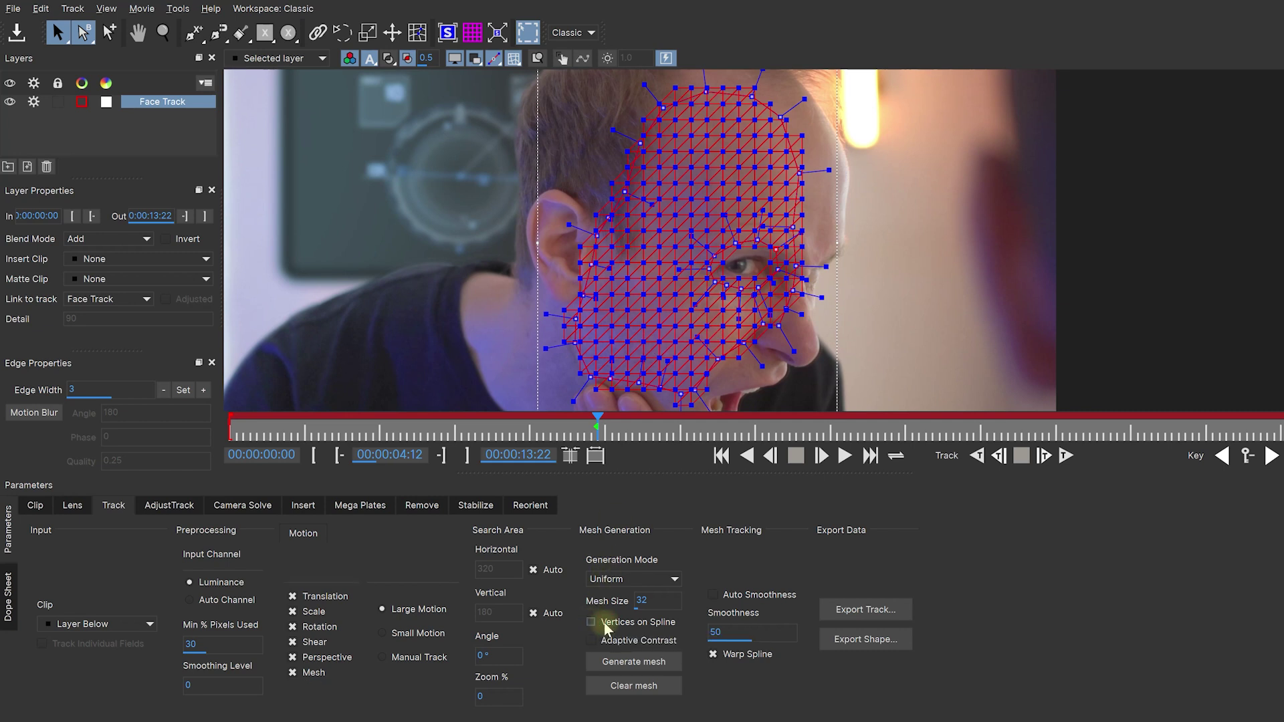
left_click(628, 663)
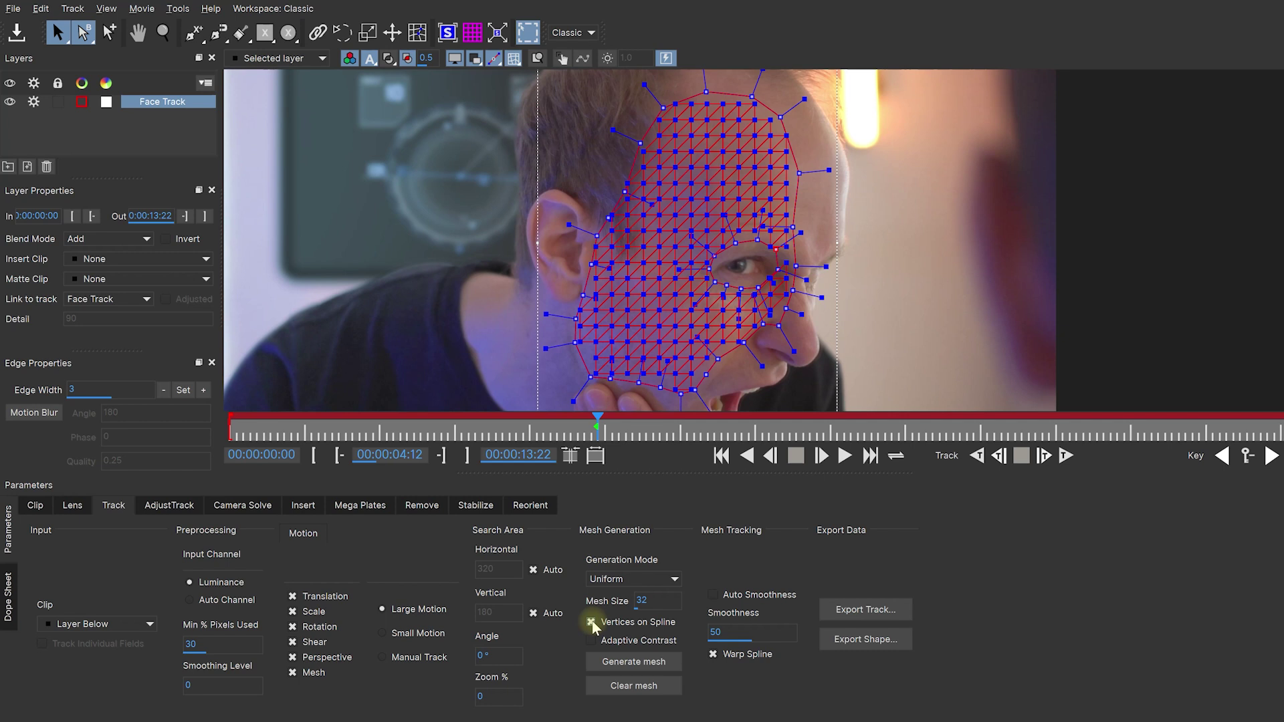
left_click(614, 663)
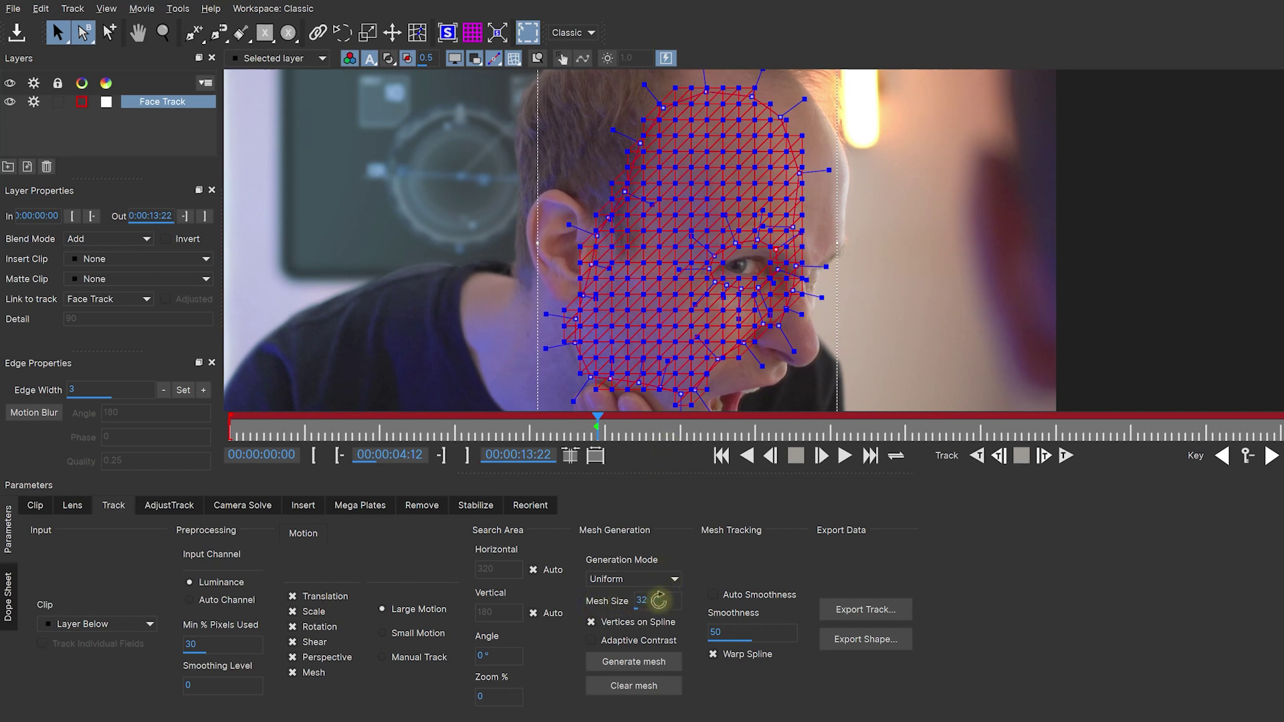
- Try the uniform mesh at a Mesh Size of 20, and regenerate it with a Mesh Size of 30
left_click_drag(665, 592, 620, 613)
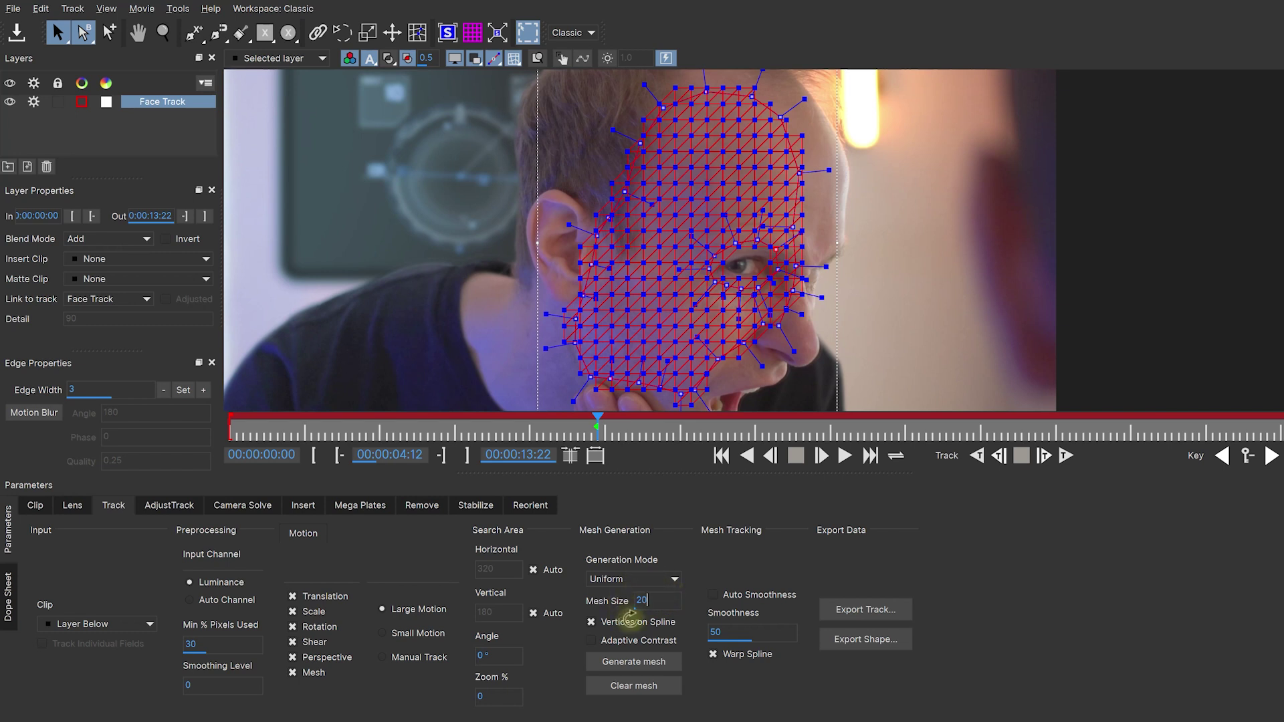
left_click(634, 662)
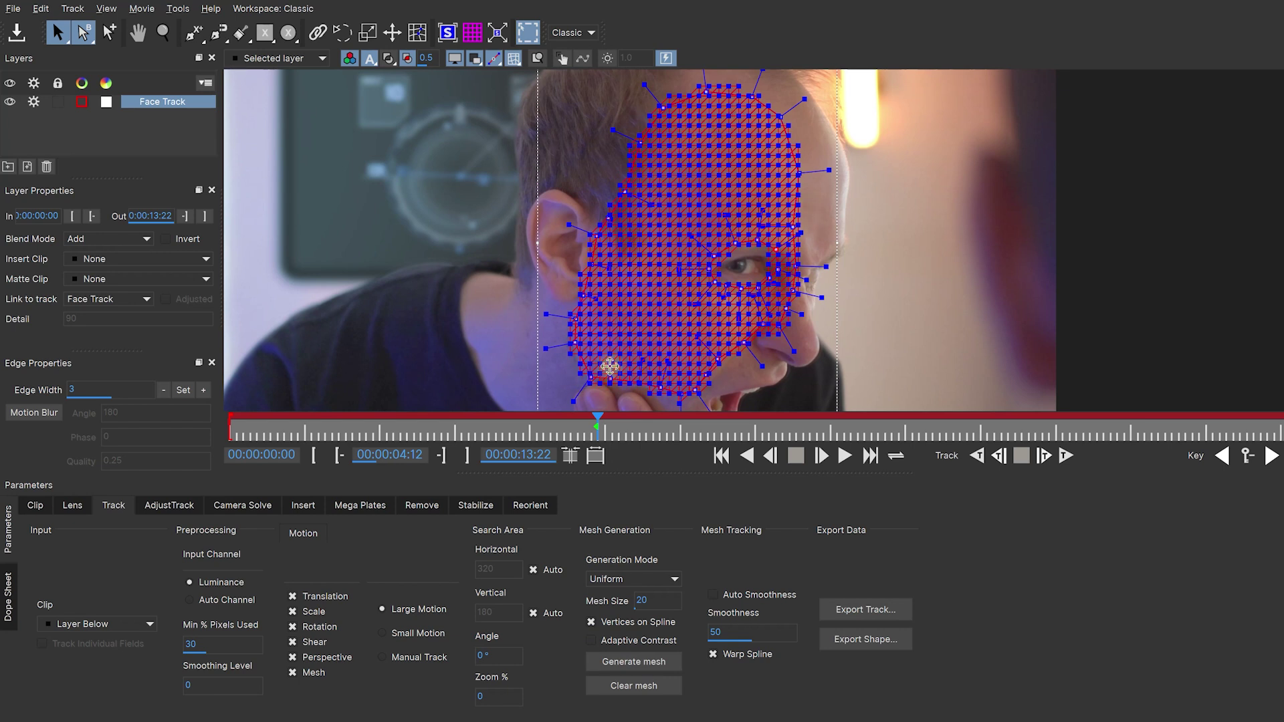
left_click_drag(642, 606, 628, 582)
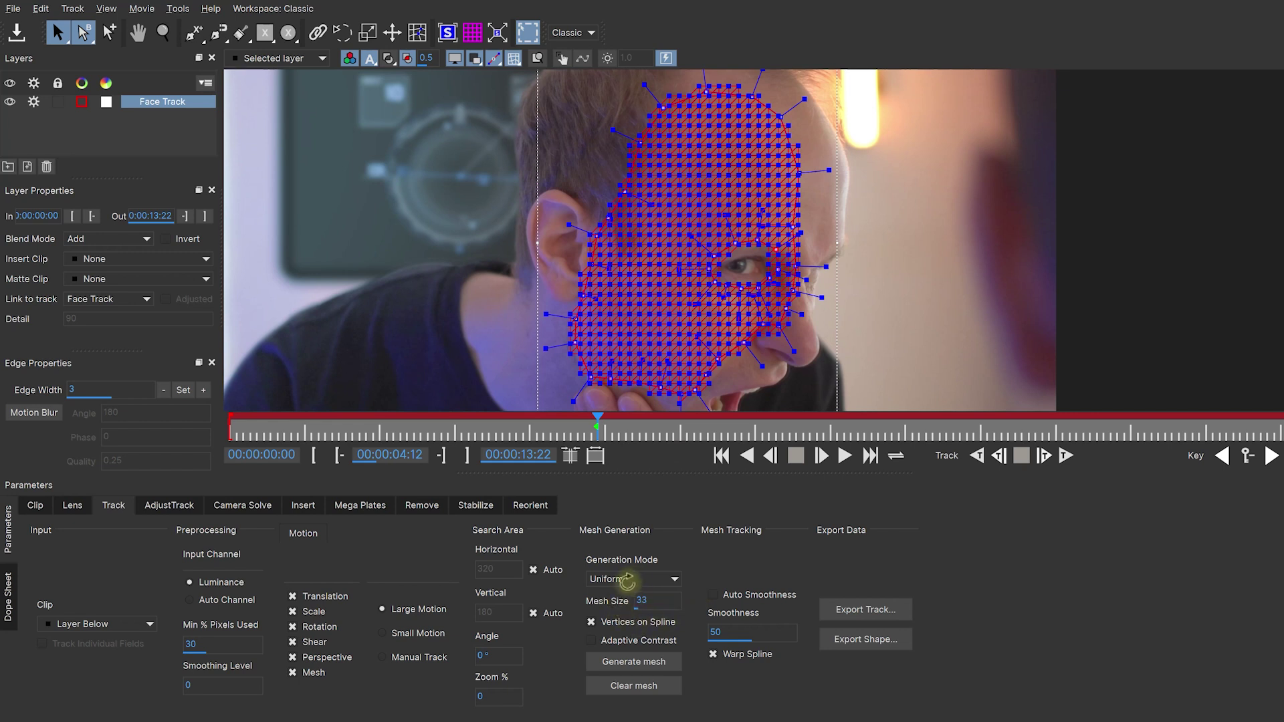
left_click(634, 660)
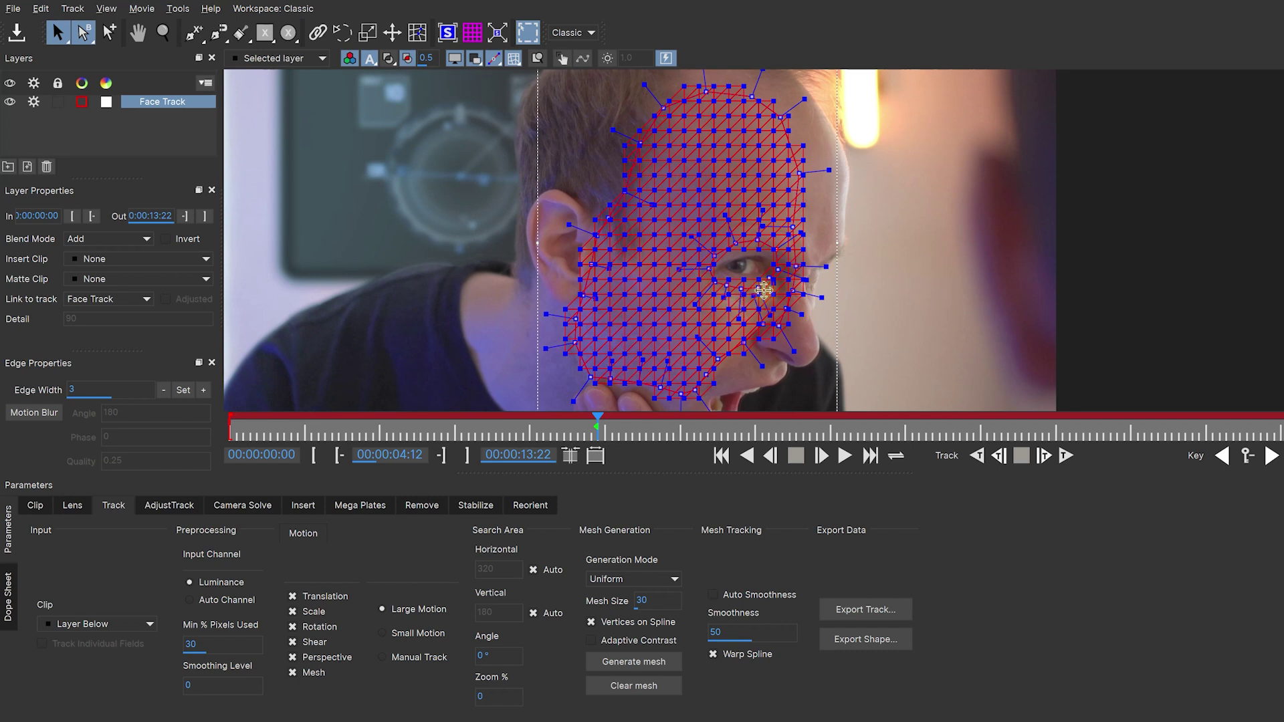
- Add track mesh vertices along the edge of the eye cut-out, shifting the one below the eye onto the spline
key("z")
left_click_drag(754, 296, 776, 258)
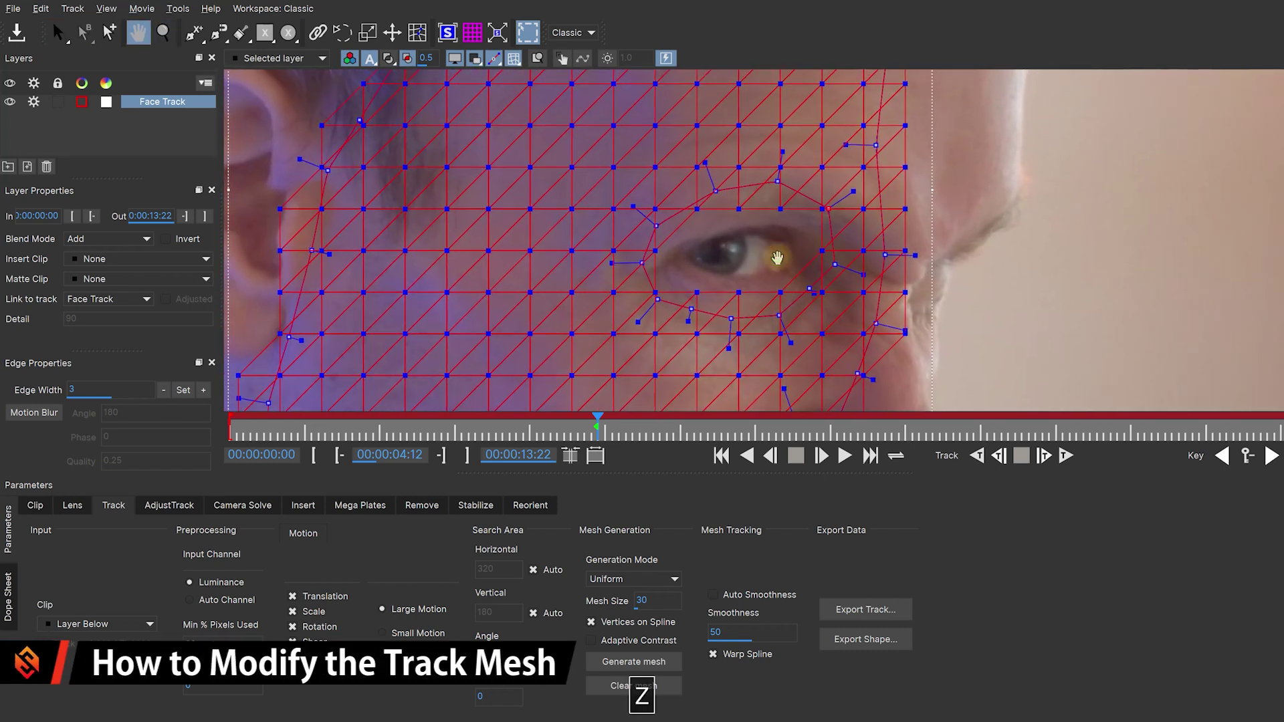
left_click(414, 39)
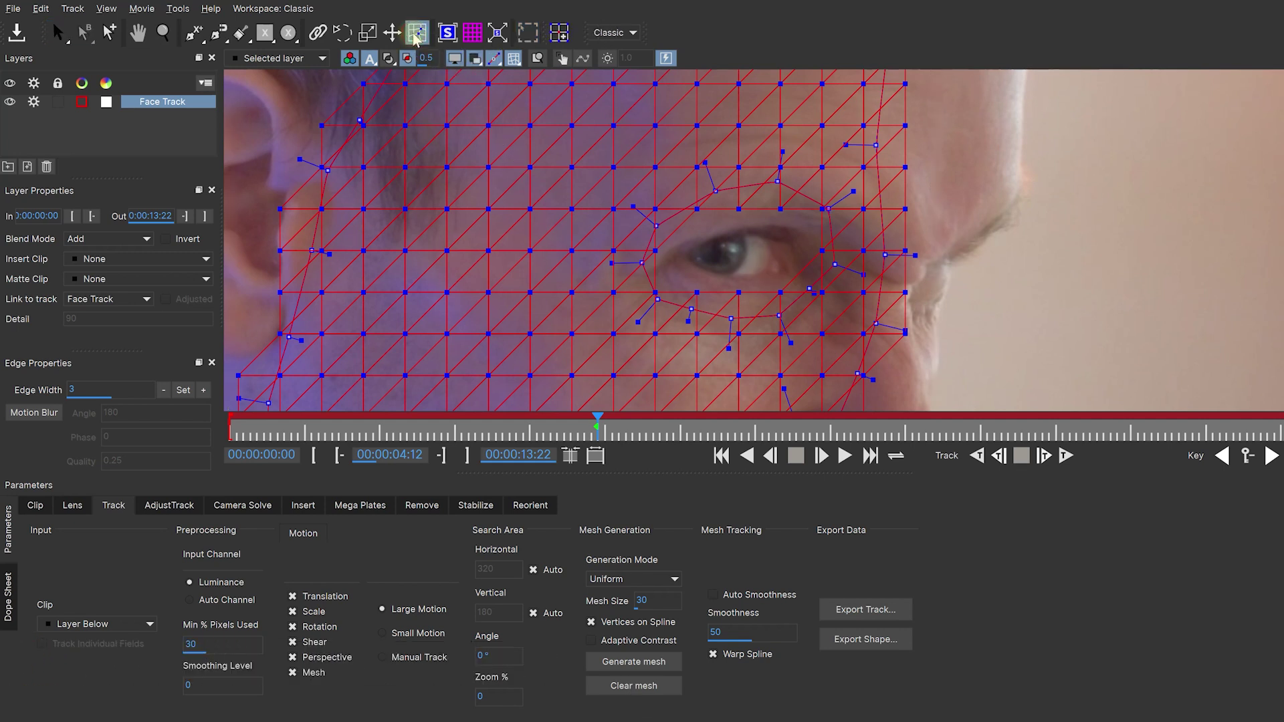
left_click(559, 32)
left_click(742, 188)
left_click(793, 198)
left_click(792, 302)
left_click(739, 311)
left_click(696, 297)
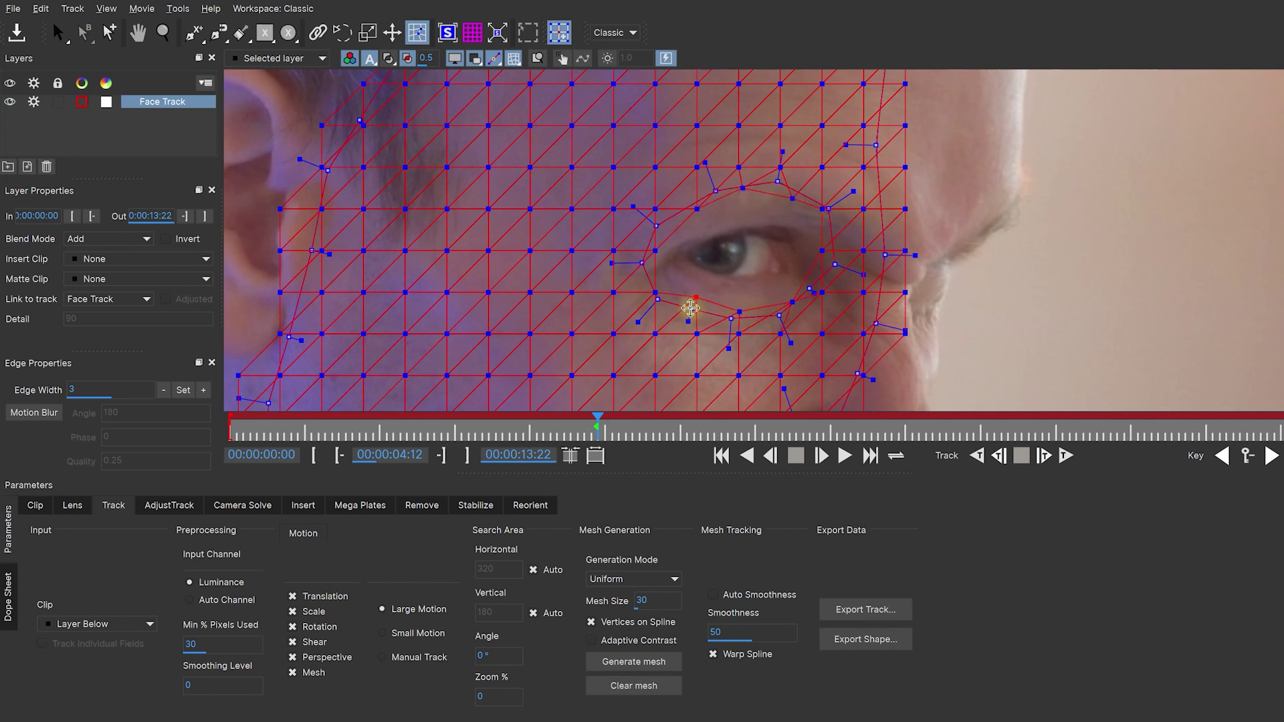
left_click_drag(695, 299, 693, 309)
left_click(690, 204)
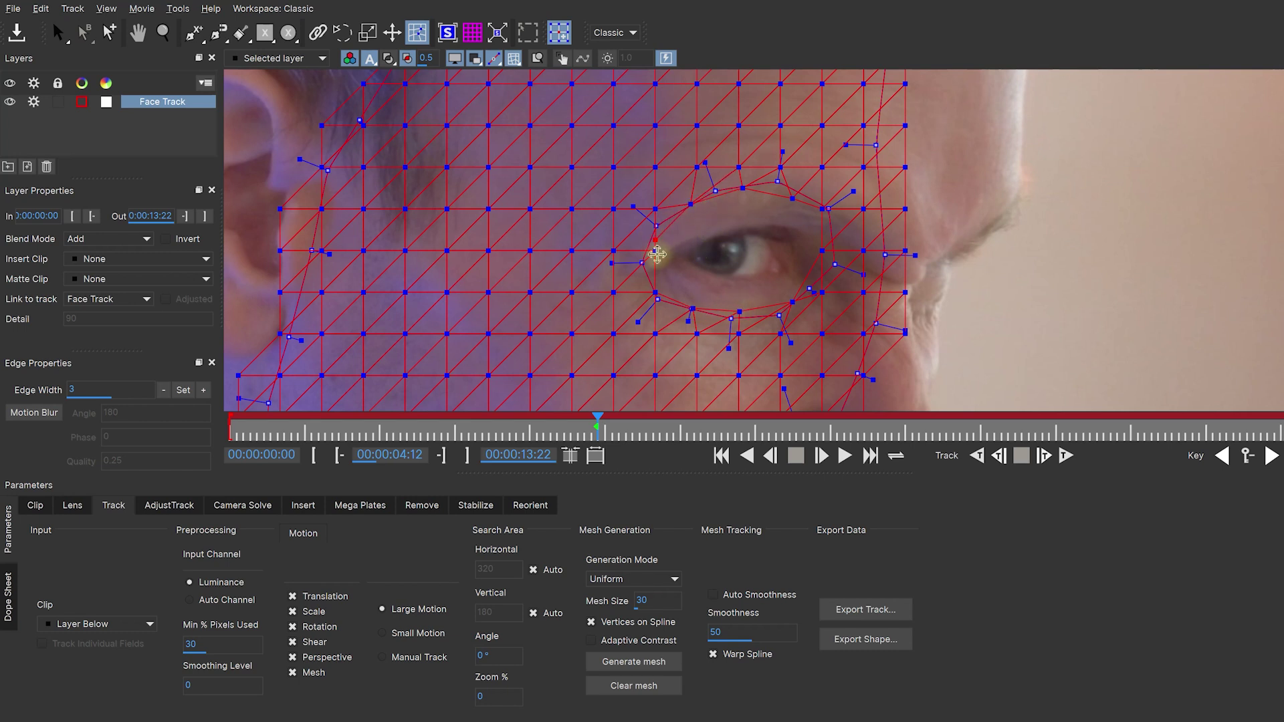
- Add track mesh vertices on the cheekbone below the eye and up beside its outer corner
left_click_drag(635, 365, 632, 361)
left_click(677, 356)
left_click(715, 358)
left_click(591, 356)
left_click(594, 311)
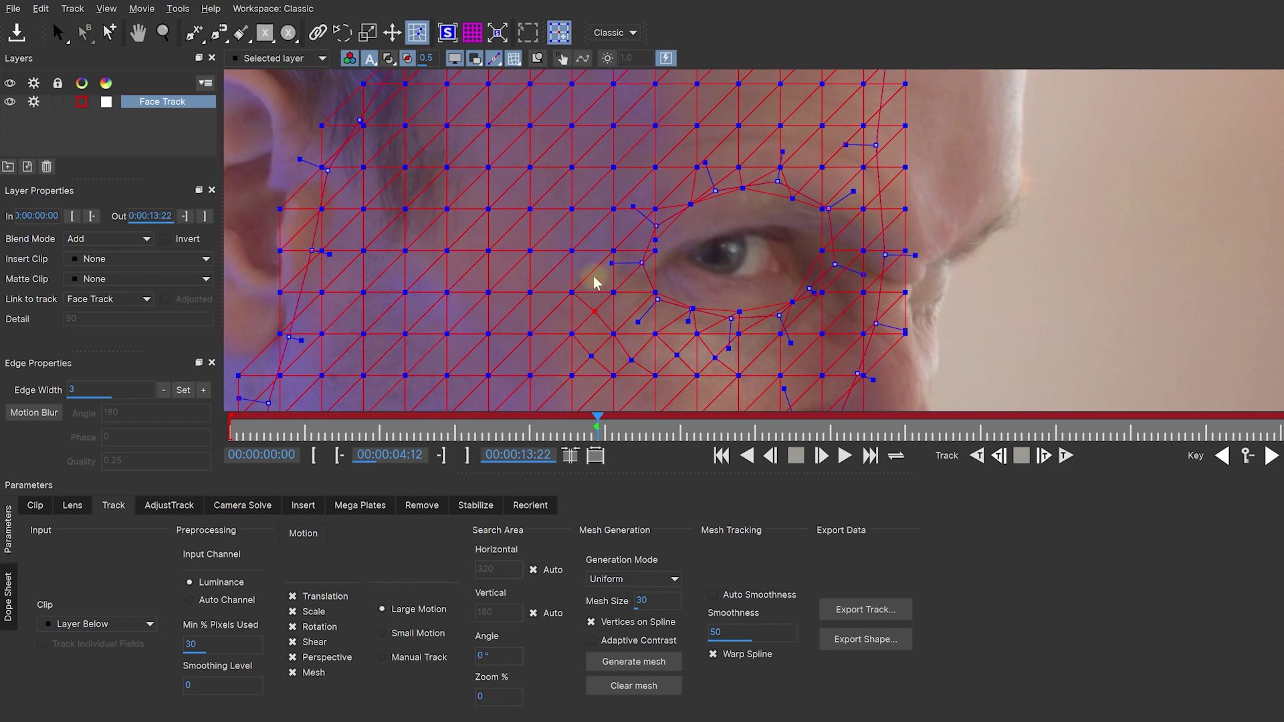
left_click(594, 269)
left_click(599, 224)
left_click(555, 268)
left_click(605, 324)
left_click(586, 304)
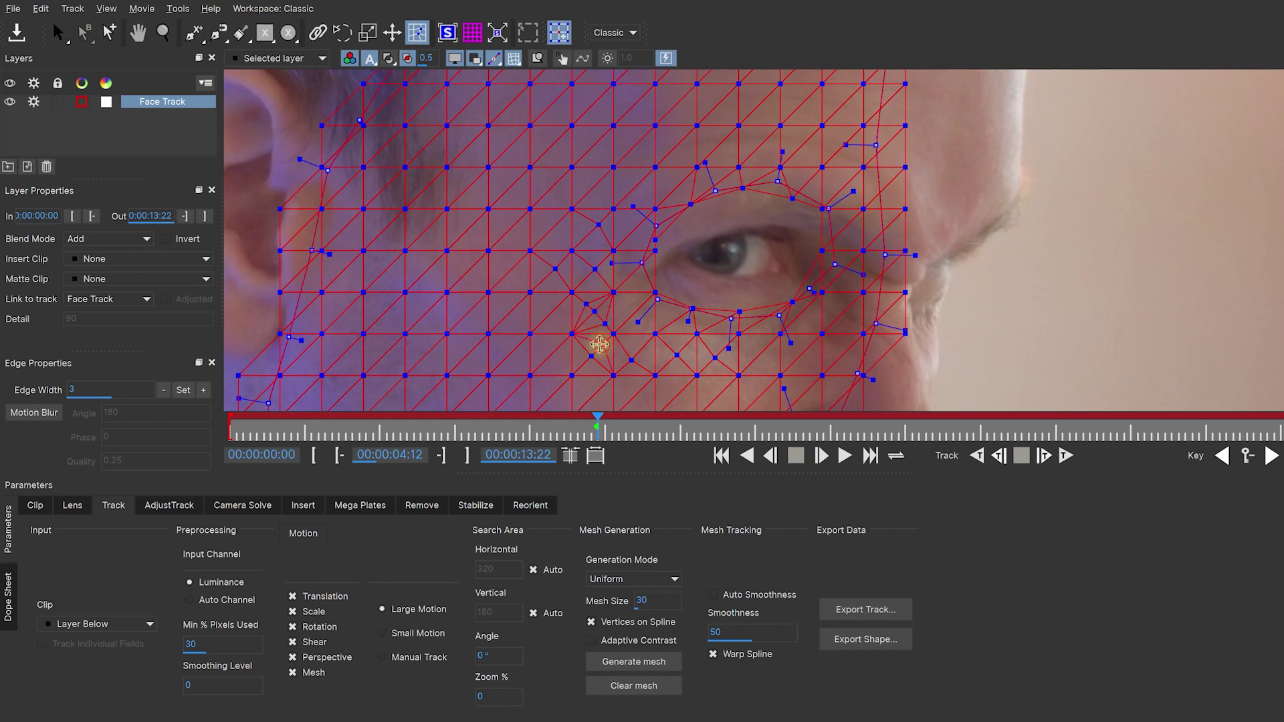
- Add more vertices between the existing points on the upper cheek to make the mesh denser under the eye
left_click(582, 345)
left_click(600, 363)
left_click(622, 347)
left_click(630, 318)
left_click(638, 363)
left_click(690, 368)
left_click(707, 365)
left_click(716, 397)
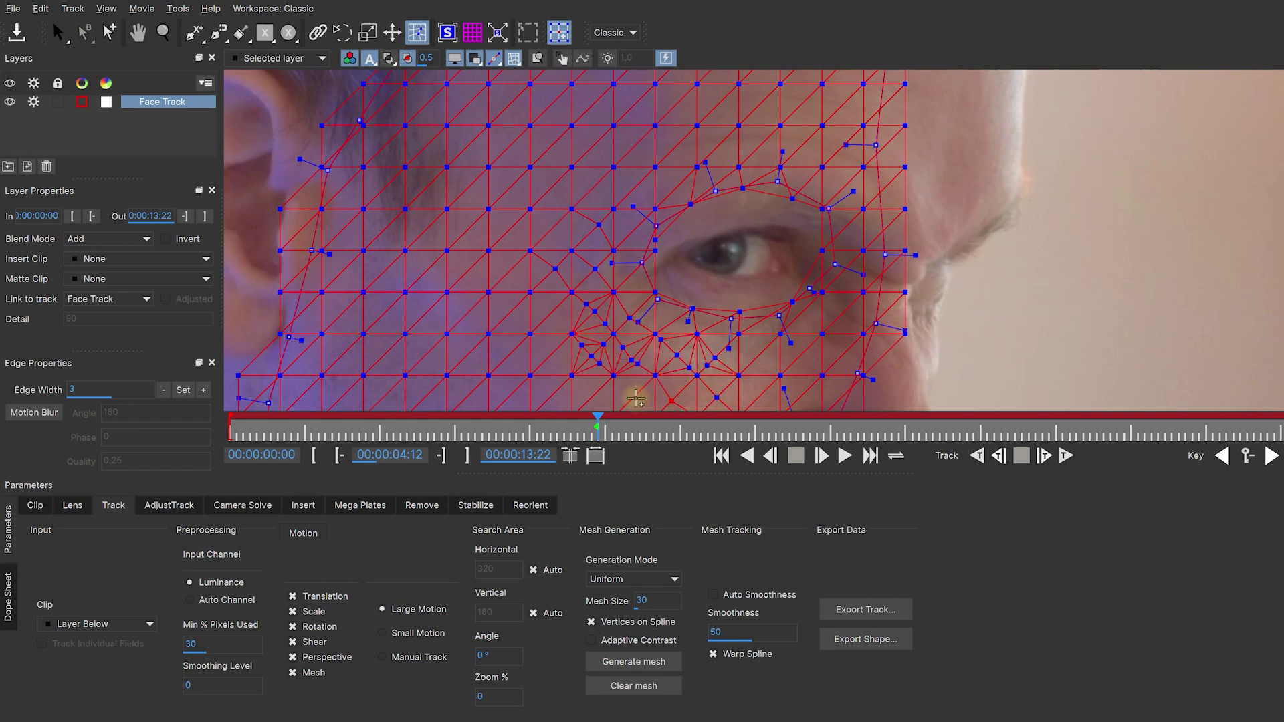
- Extend the extra mesh vertices down the cheek and toward the ear, and finish editing the mesh
left_click(635, 396)
left_click(593, 396)
left_click(546, 360)
left_click(547, 360)
left_click(560, 303)
left_click(510, 270)
left_click(512, 311)
left_click(511, 351)
left_click(551, 396)
left_click(561, 344)
left_click(630, 276)
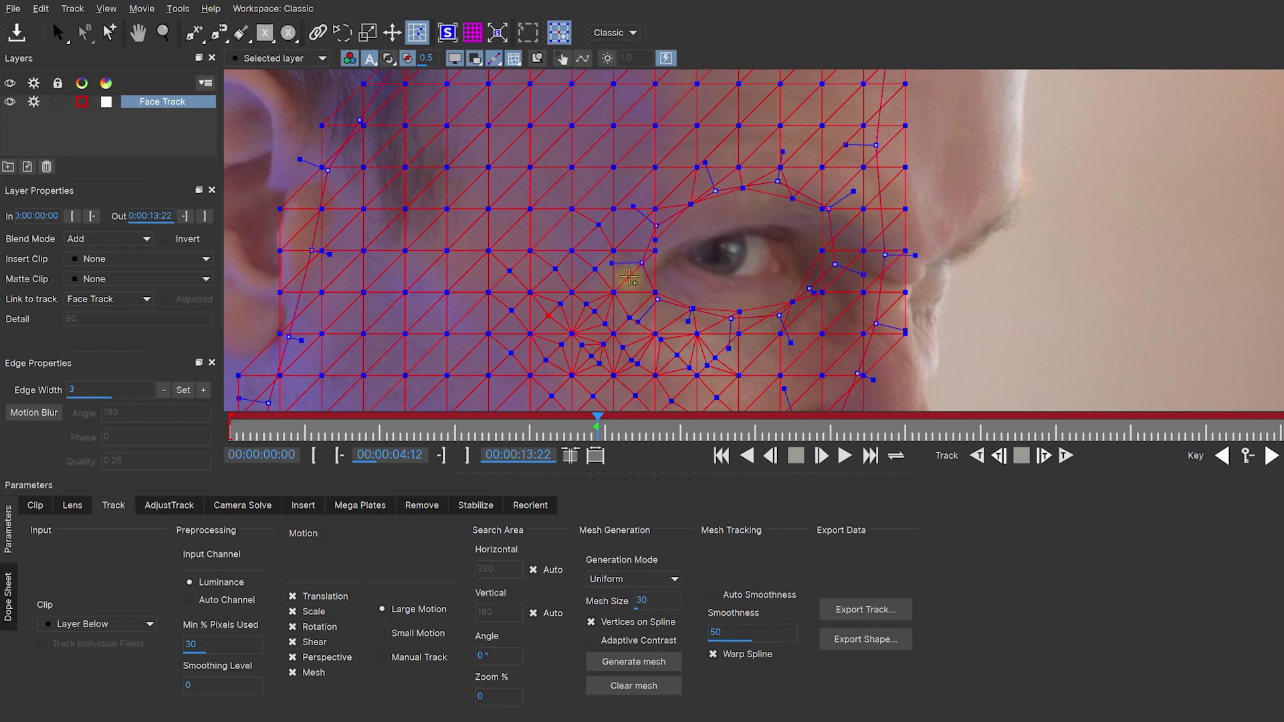
key("z")
scroll(736, 281, "down", 5)
left_click_drag(736, 281, 833, 203)
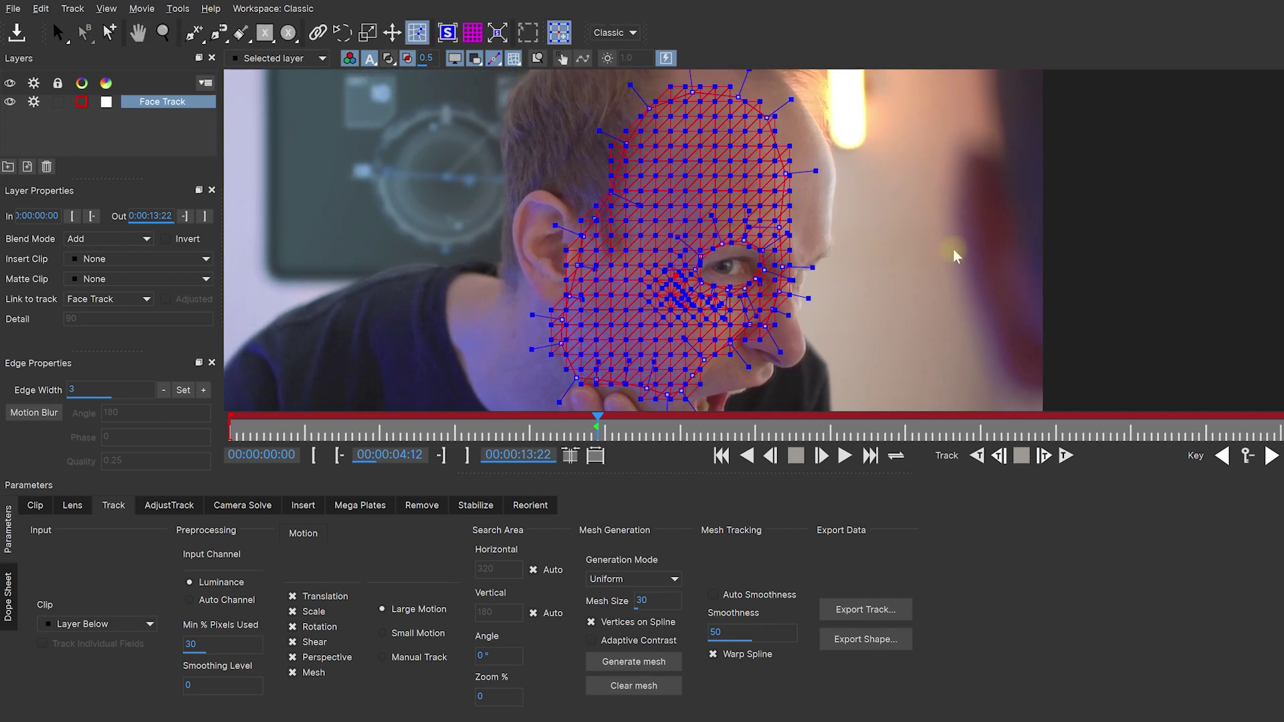
left_click(57, 32)
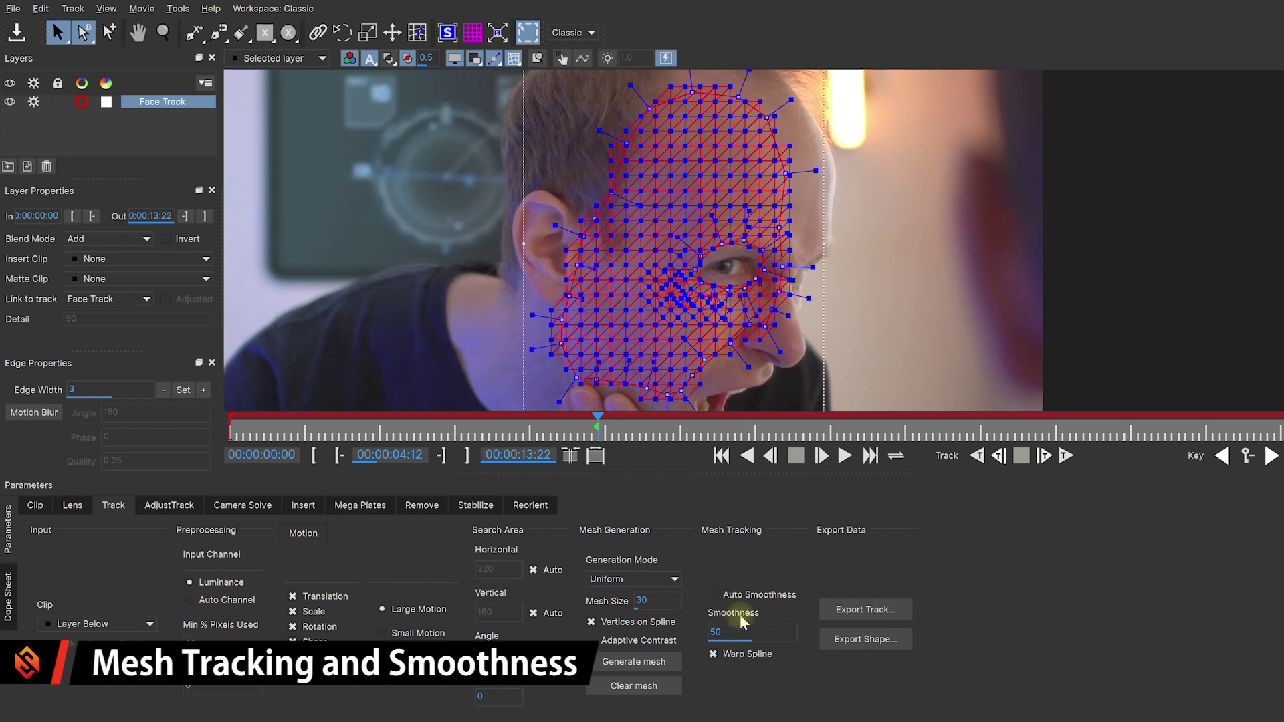
- Try high and low Smoothness values for the mesh tracking, and set Smoothness to 60
left_click_drag(737, 637, 744, 633)
mouse_move(724, 561)
left_mouse_down()
mouse_move(753, 580)
mouse_move(755, 656)
mouse_move(702, 614)
left_mouse_up()
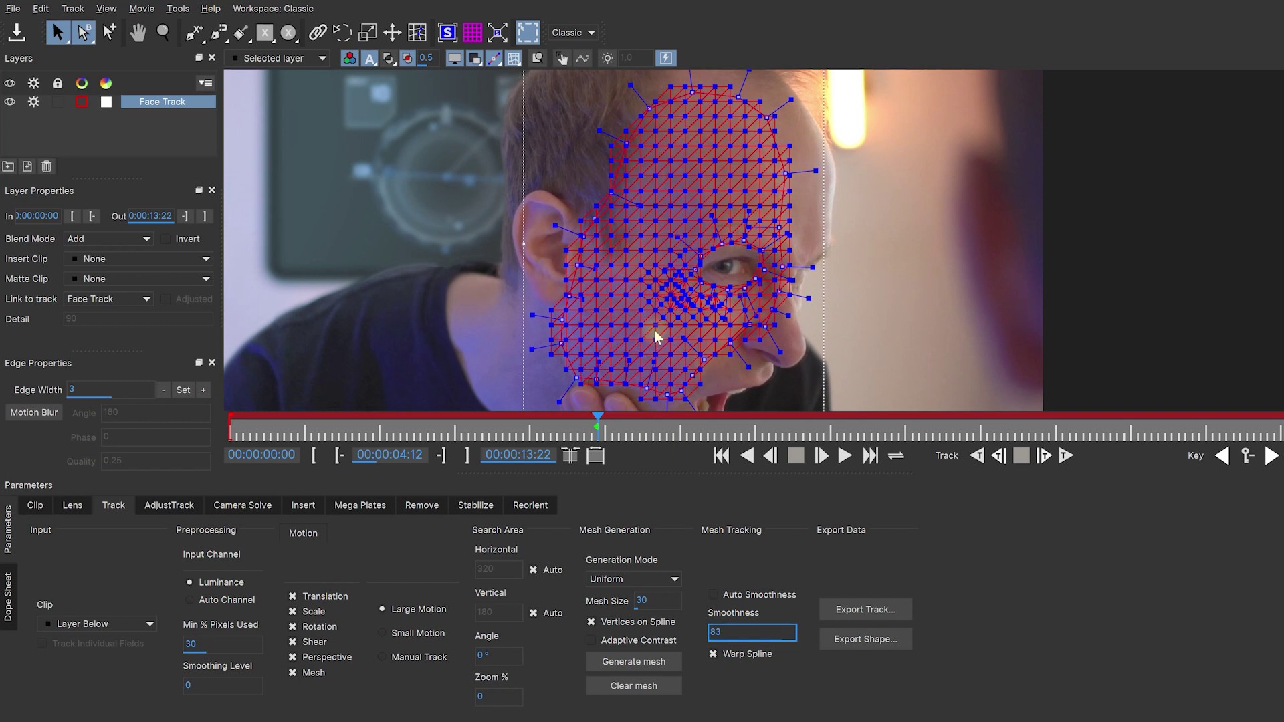
left_click_drag(732, 635, 763, 686)
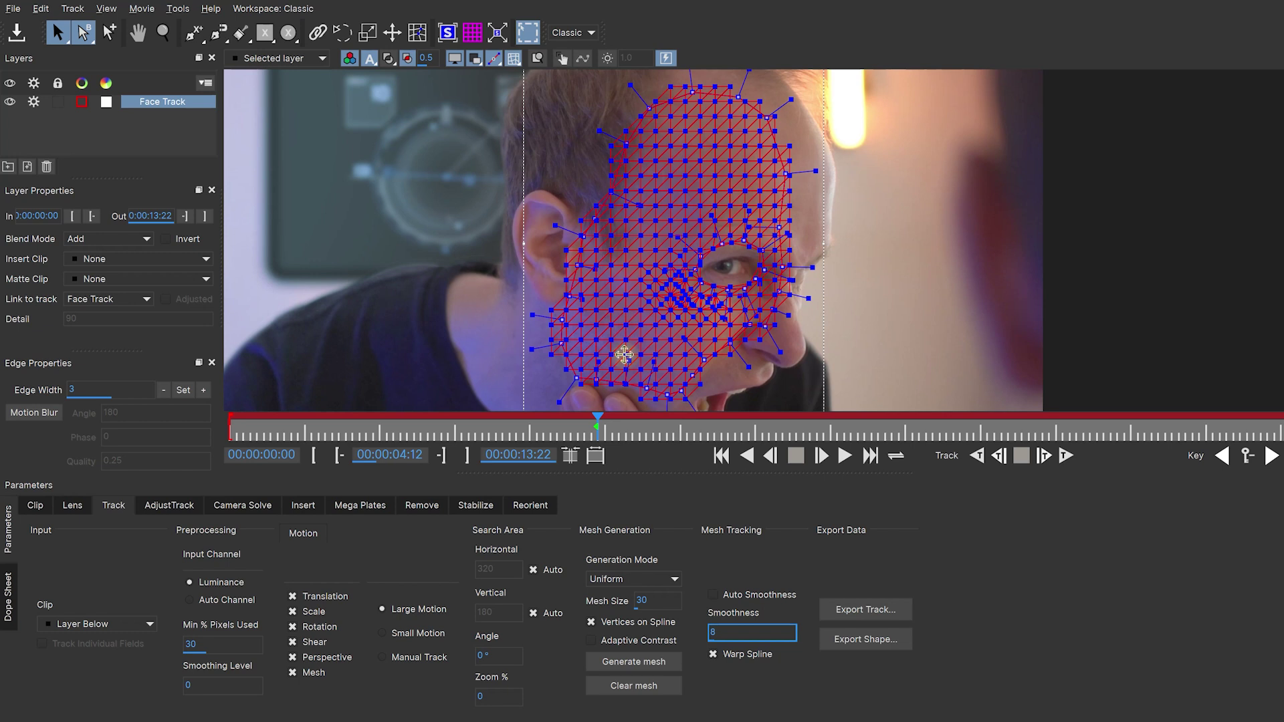
double_click(715, 633)
key("BackSpace")
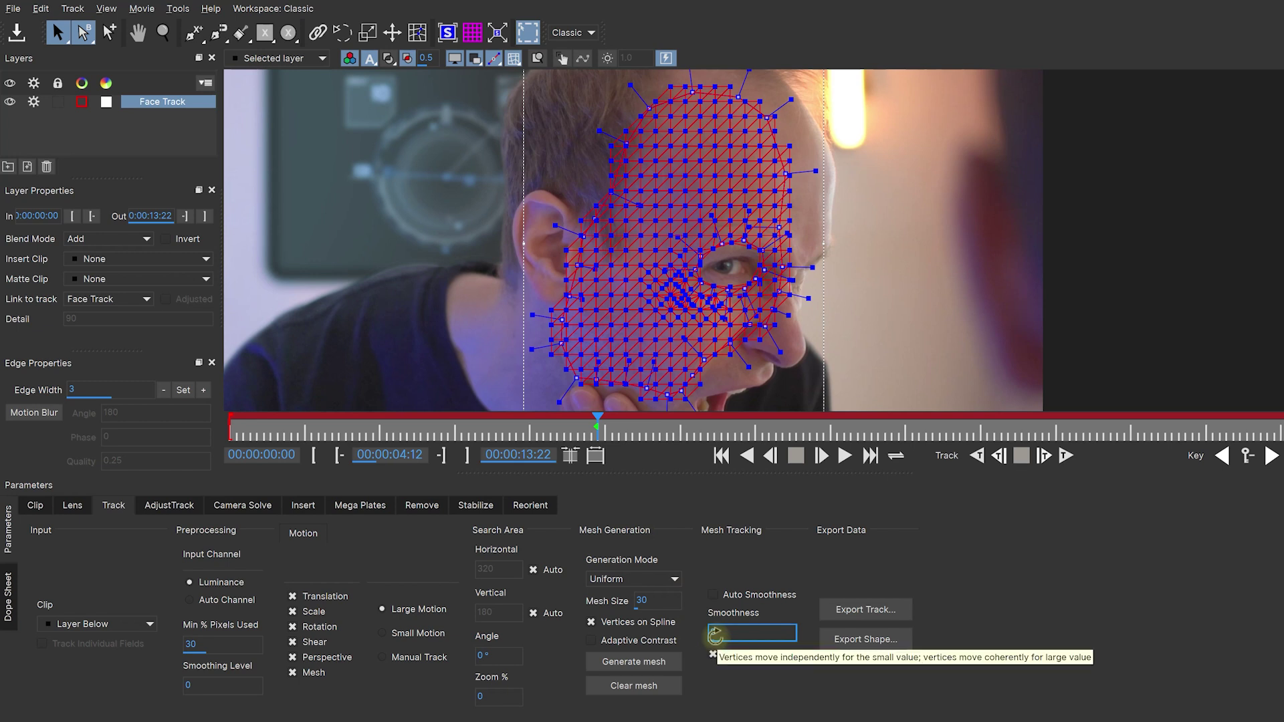
type("52")
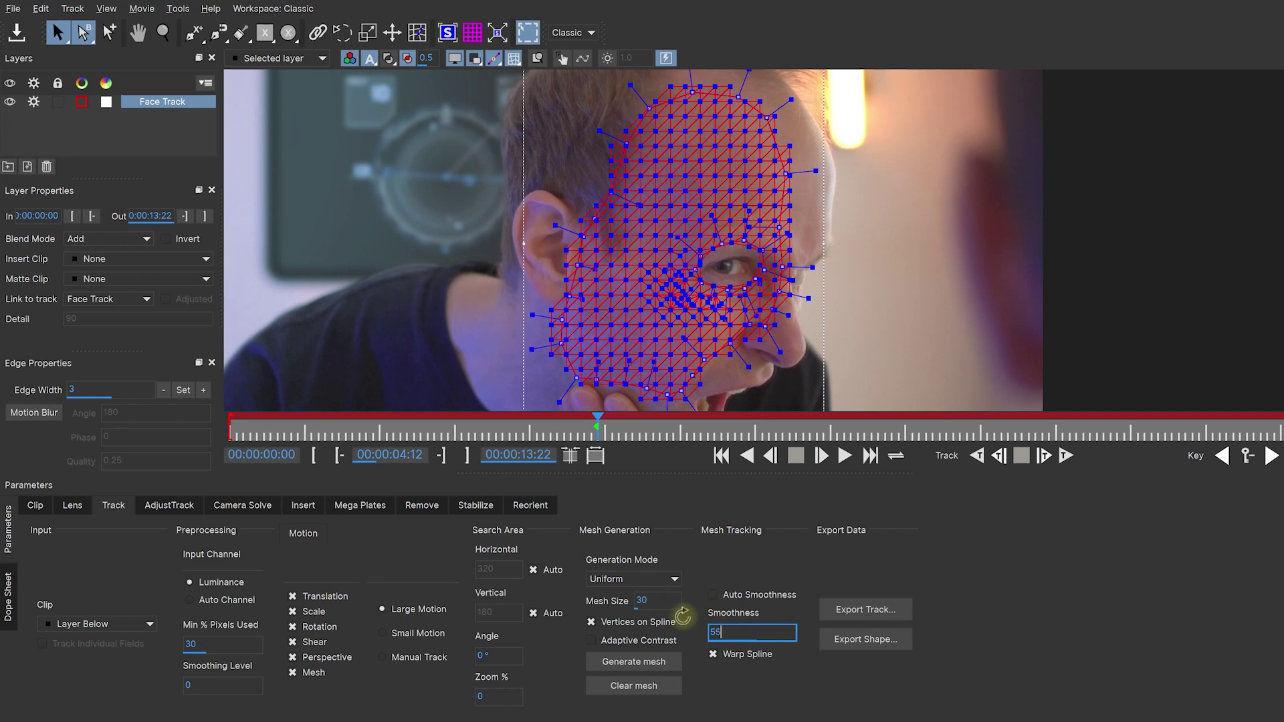
left_click_drag(695, 610, 763, 690)
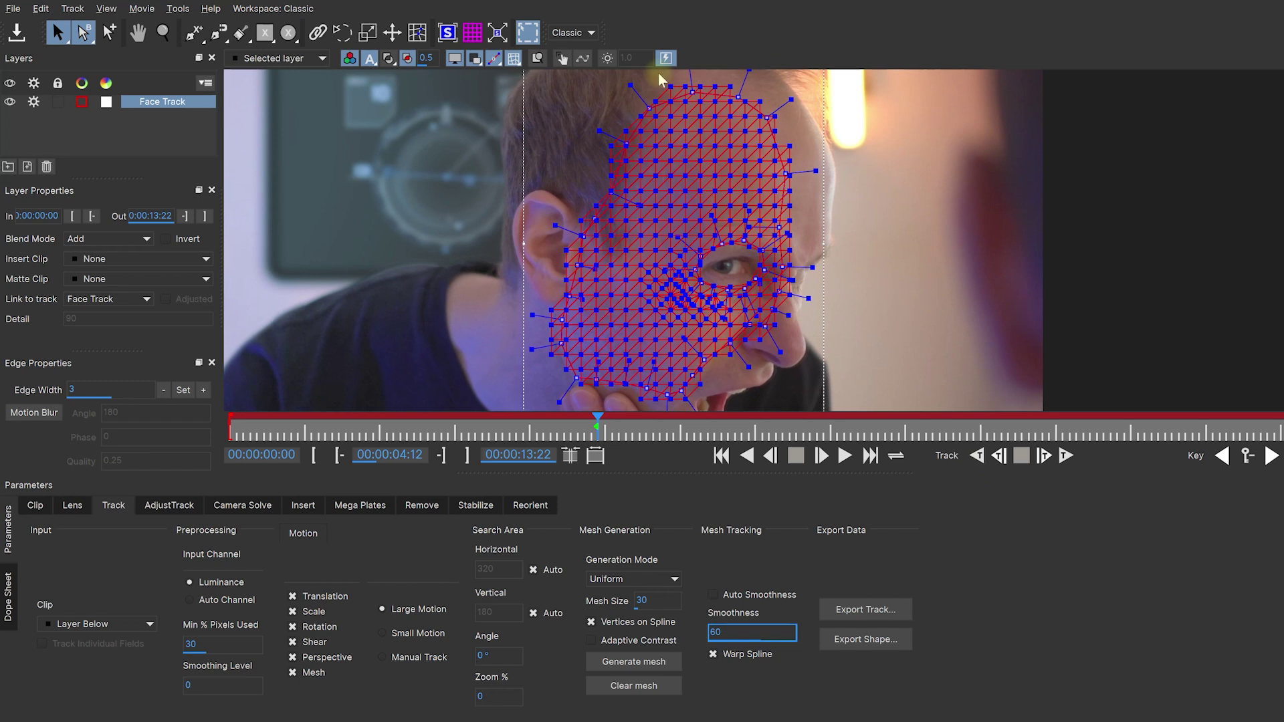
- Track the Face Track layer and its mesh backwards to the start of the clip
left_click(978, 456)
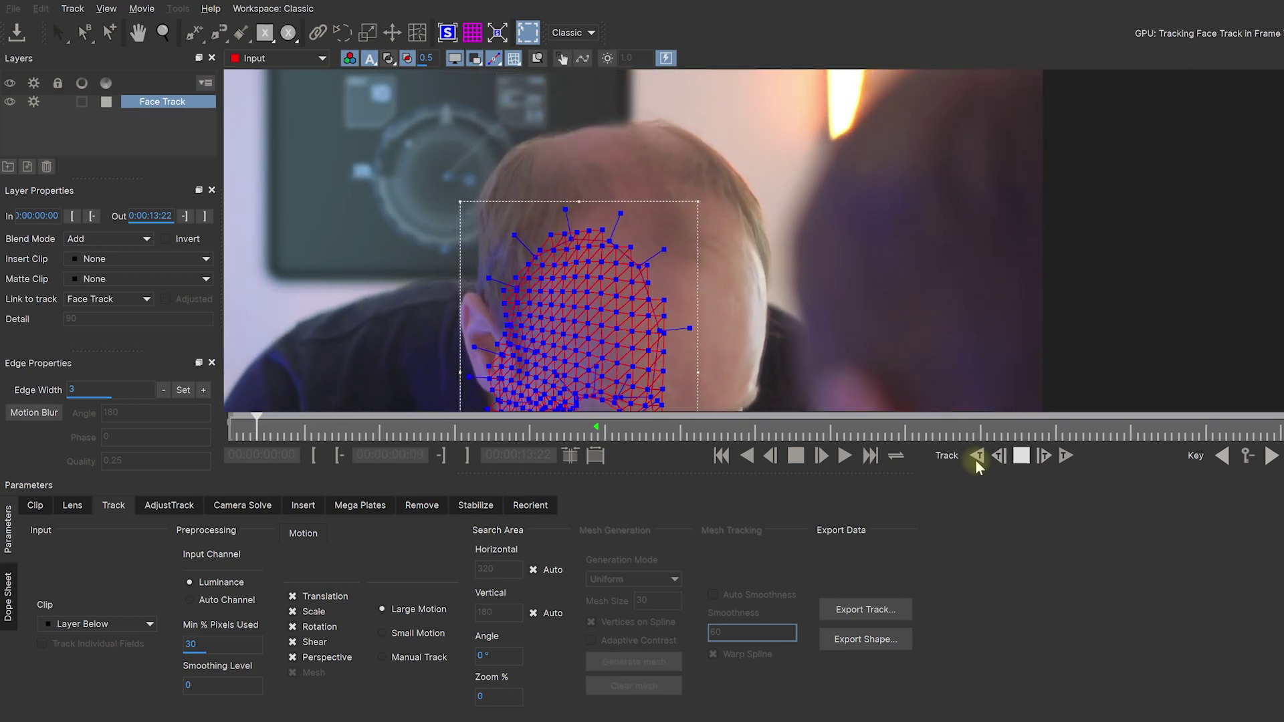
key("z")
left_click_drag(896, 201, 899, 155)
key("x")
- Return to frame 00:00:04:12 and track the Face Track layer forwards to the end of the clip
left_click_drag(231, 438, 598, 433)
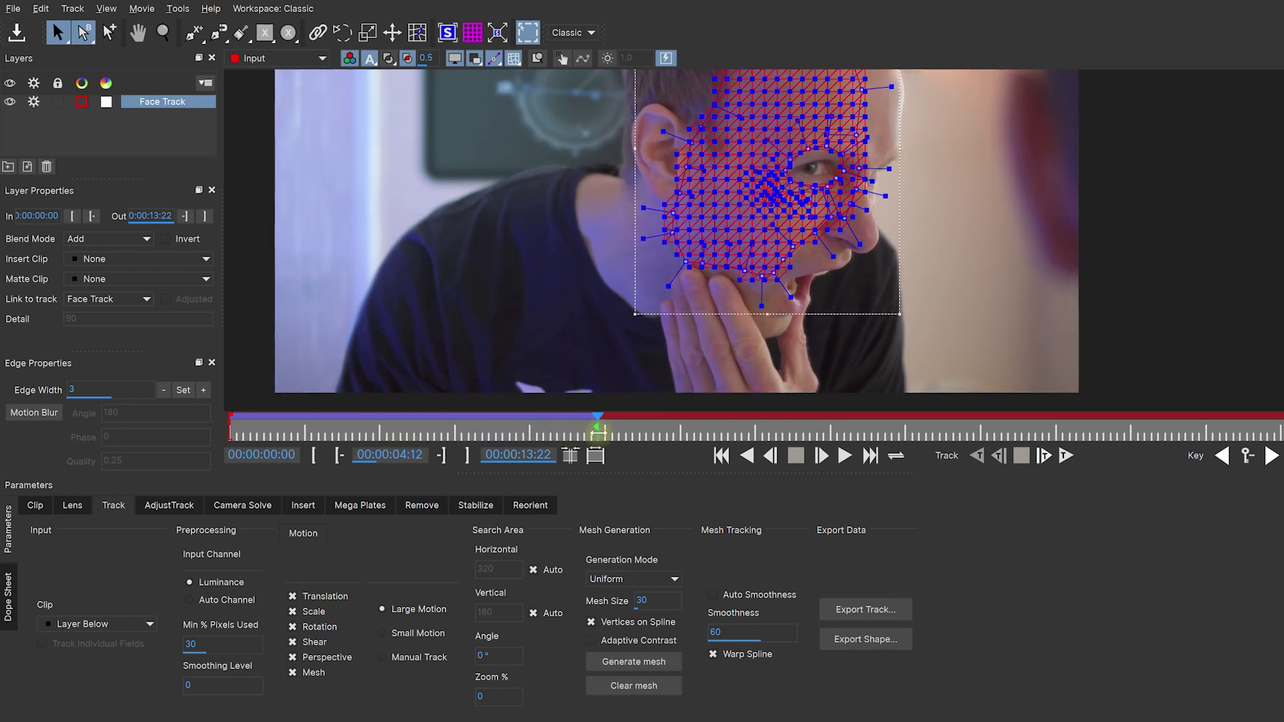
left_click_drag(911, 208, 808, 270)
key("z")
left_click_drag(977, 337, 965, 310)
left_click(1065, 460)
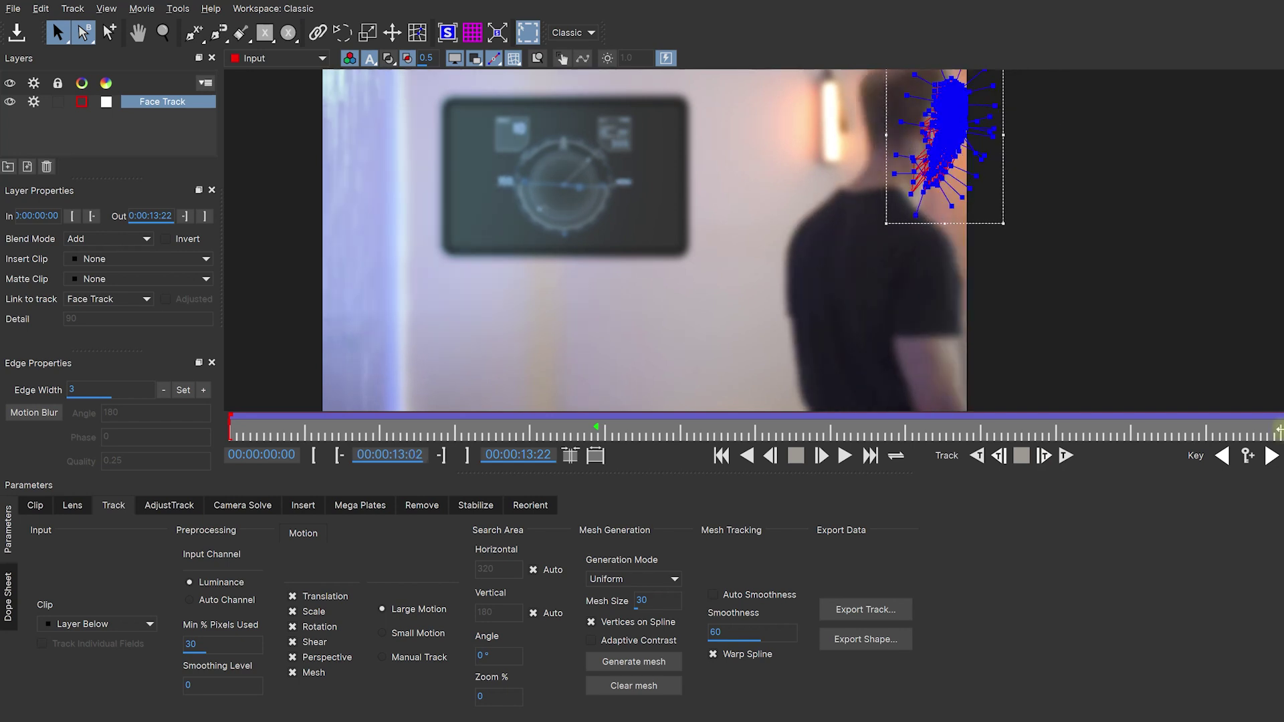
- Set the layer's out point to 0:00:12:20 and review the tracked face mesh at several points in the clip
left_click_drag(1273, 435, 1276, 435)
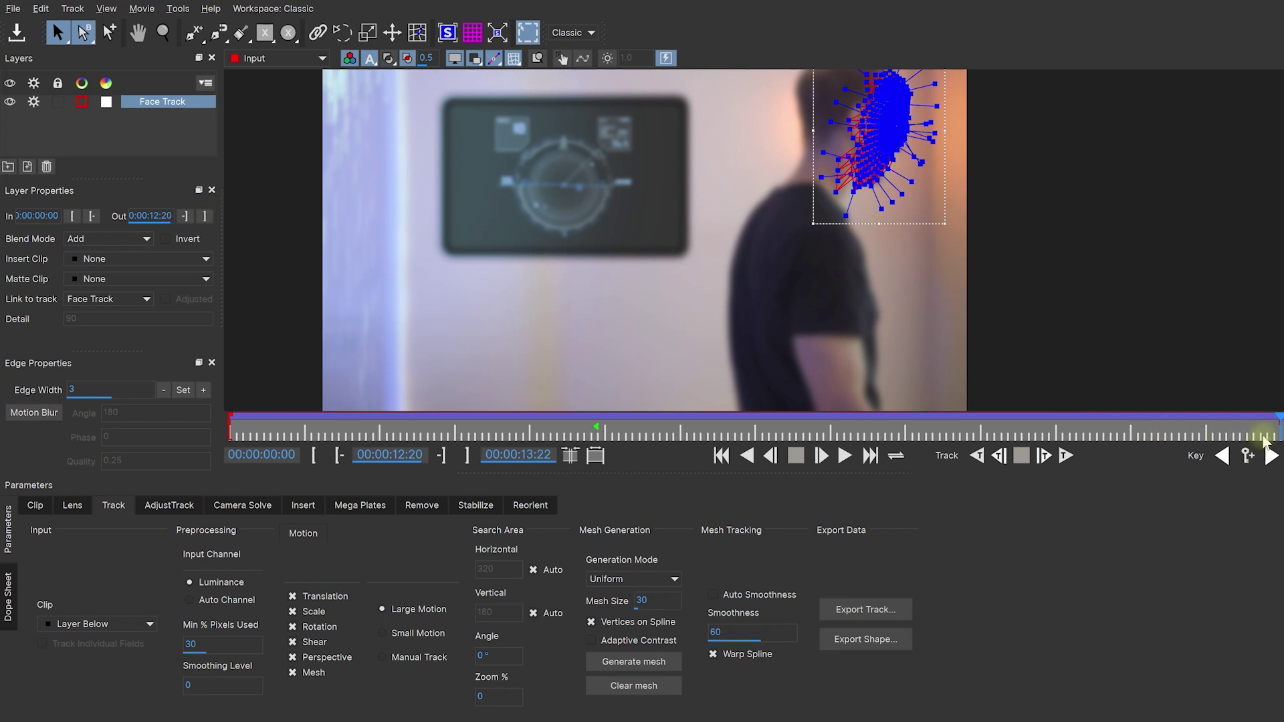
left_click_drag(1275, 427, 700, 427)
key("z")
left_click_drag(727, 270, 744, 127)
left_click_drag(702, 428, 806, 428)
key("z")
left_click_drag(854, 241, 911, 238)
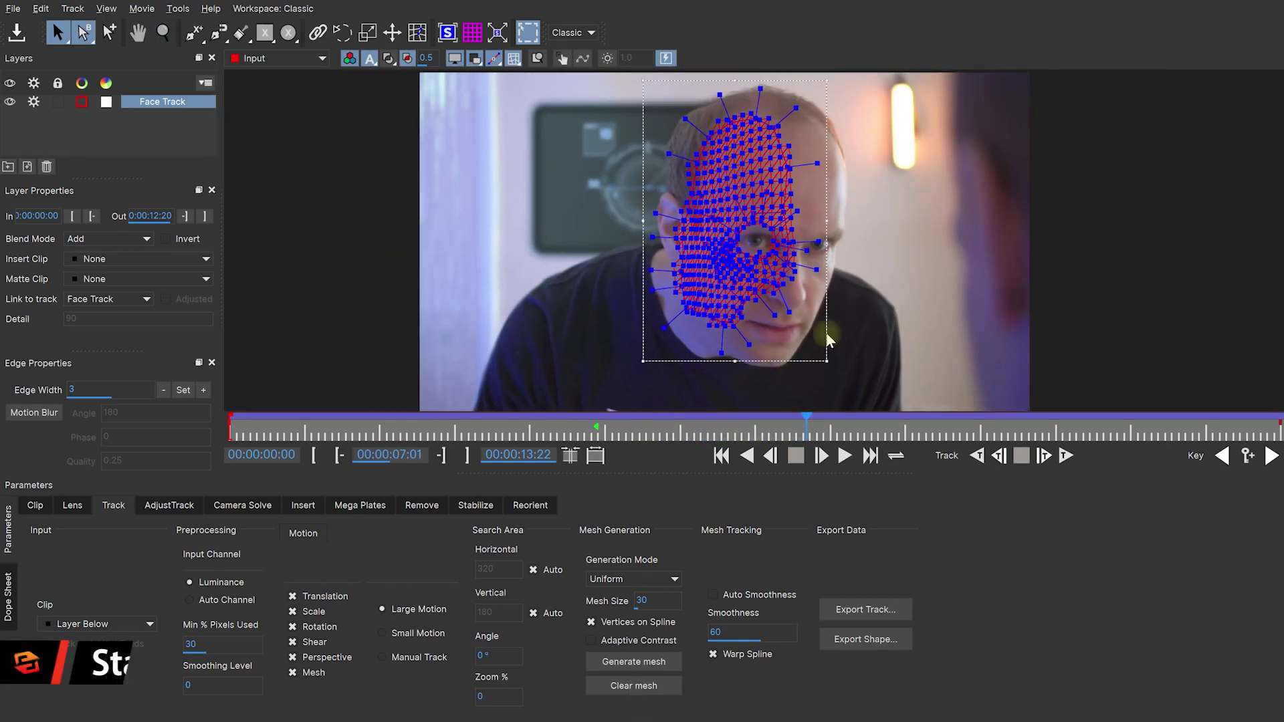
left_click_drag(791, 428, 684, 428)
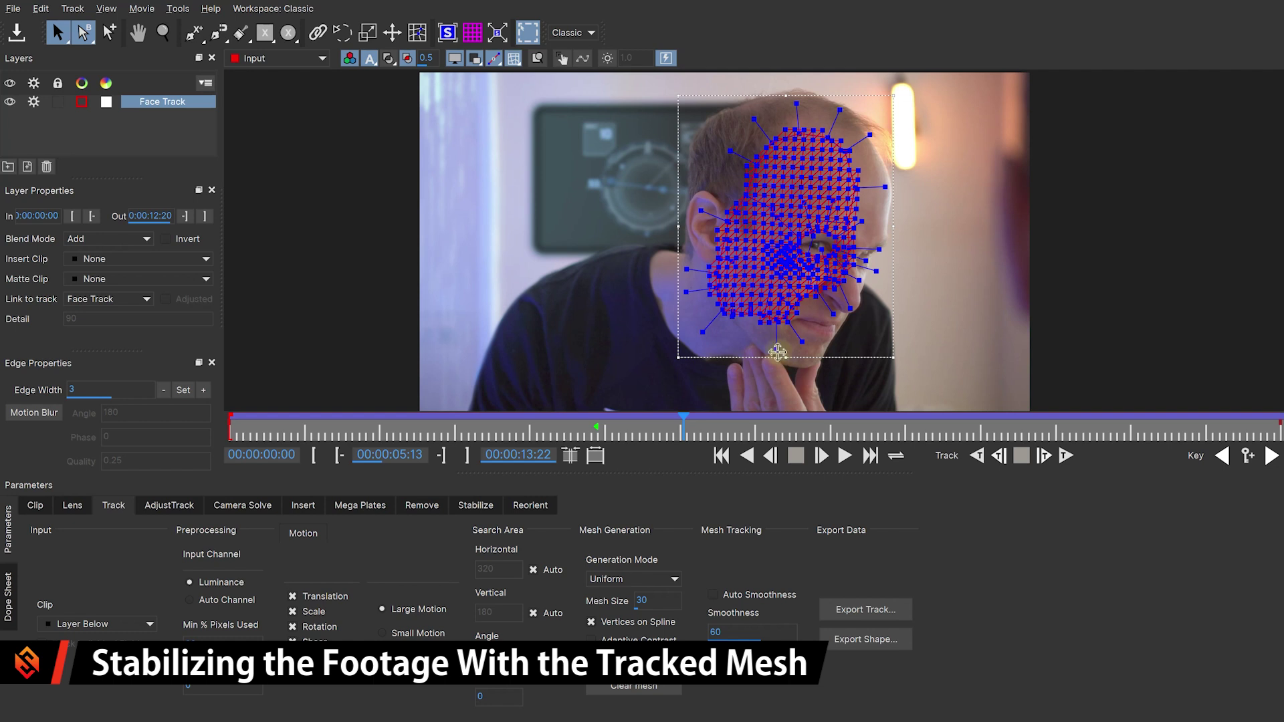
- Set up stabilization on the Face Track layer with 00:00:04:12 as a fixed frame
left_click(475, 507)
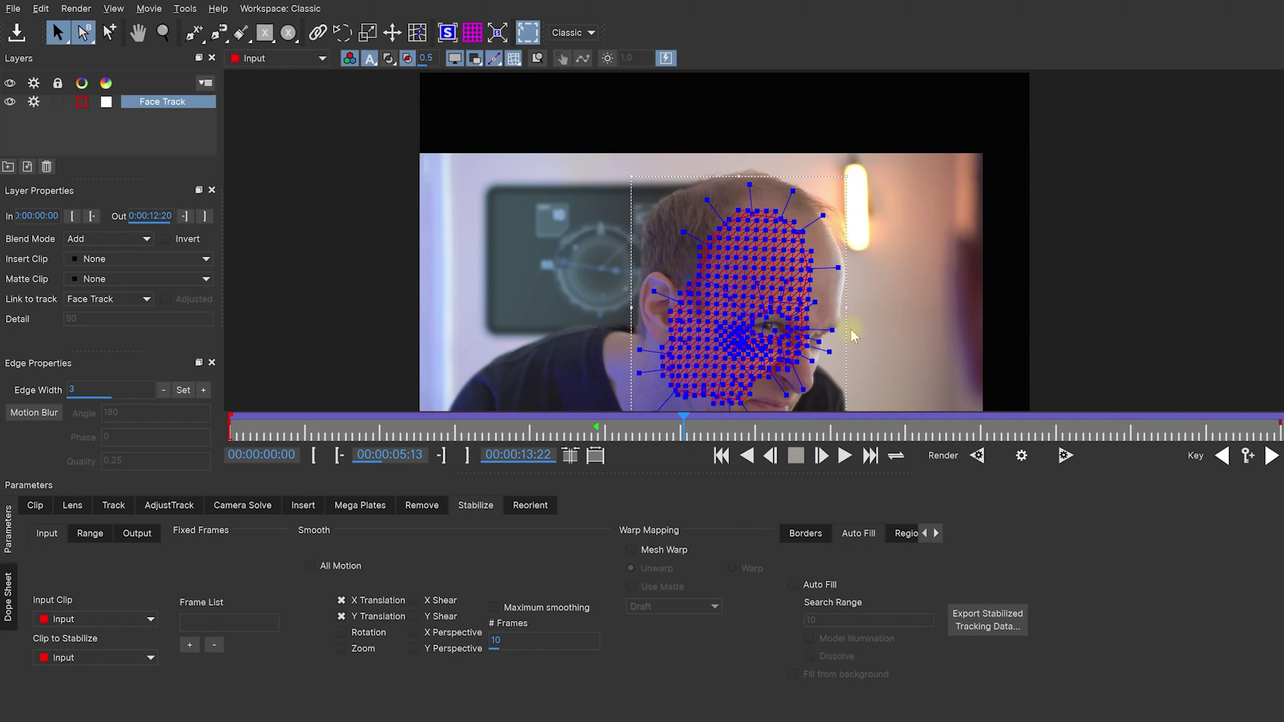
left_click_drag(681, 428, 597, 435)
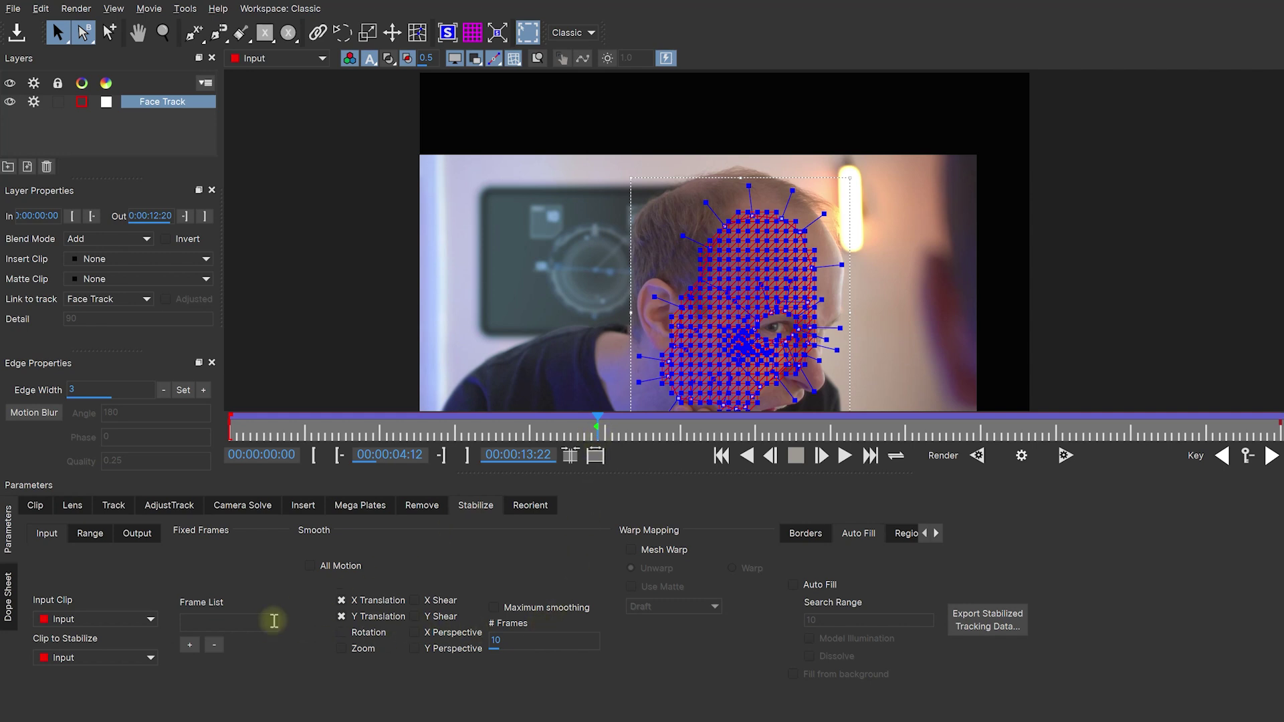
left_click(190, 646)
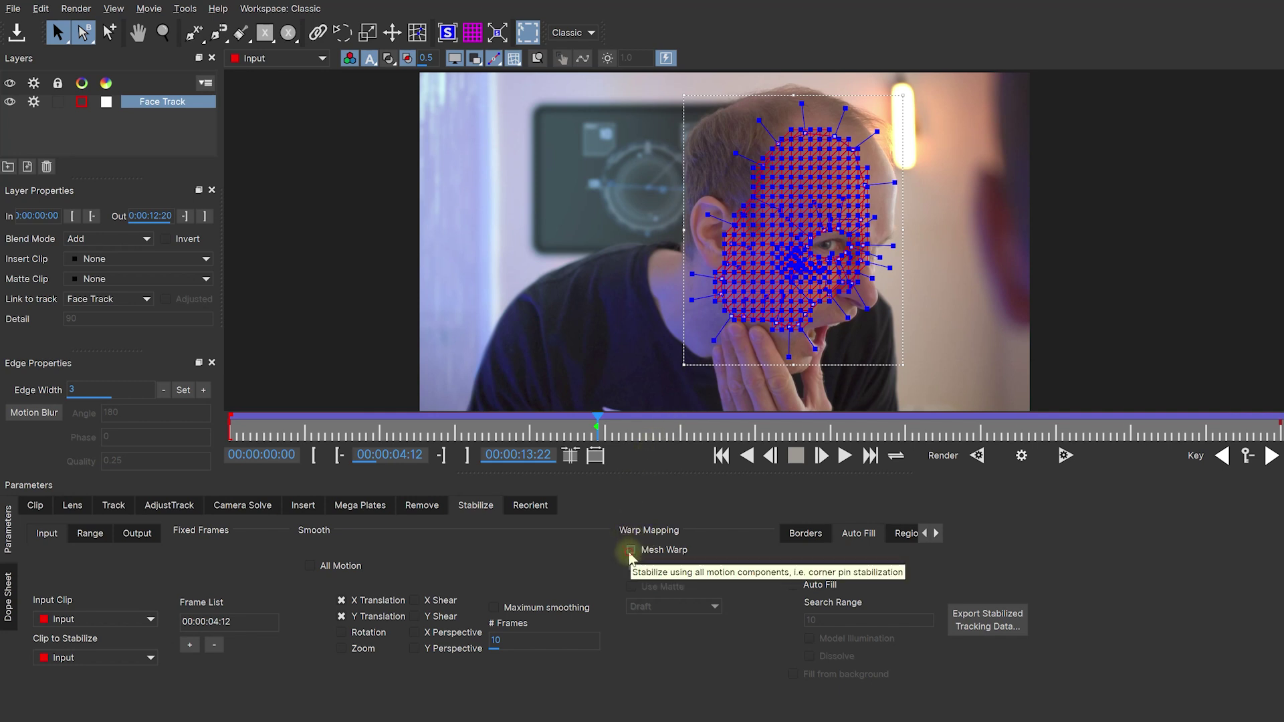
- Enable Mesh Warp for the stabilization in Unwarp mode and set its quality to High
left_click(631, 551)
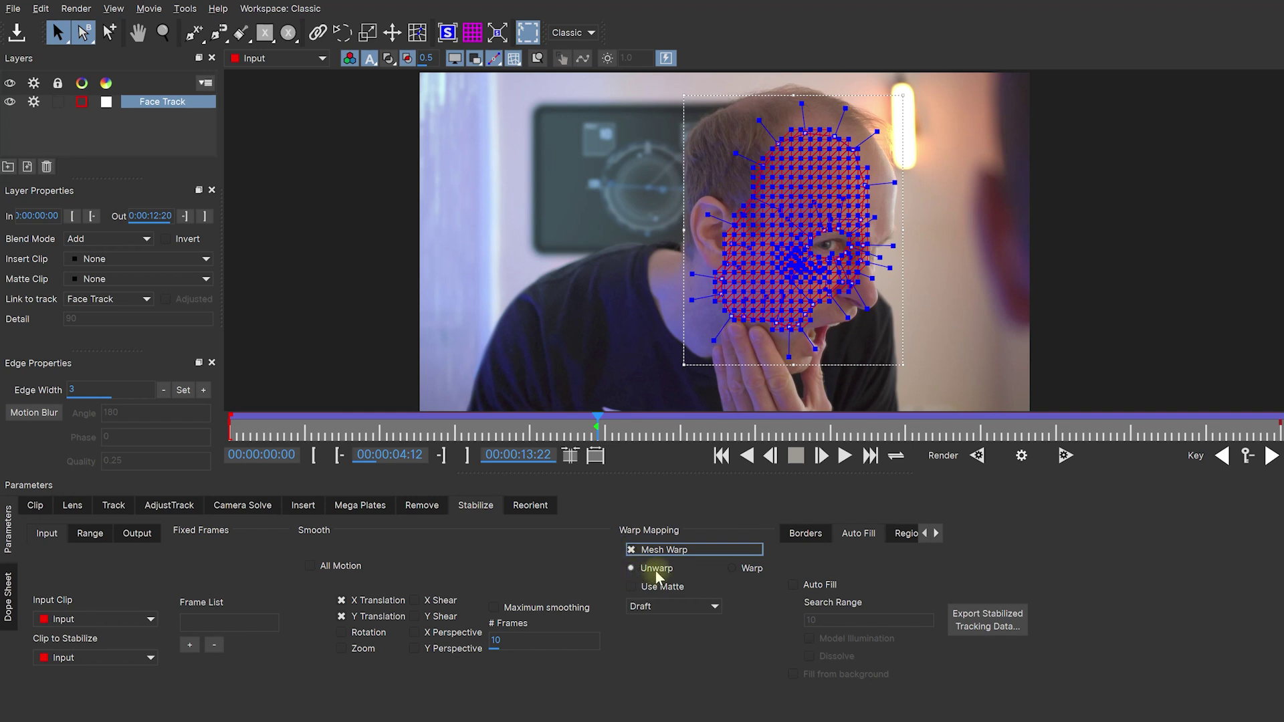
left_click(699, 605)
left_click(662, 646)
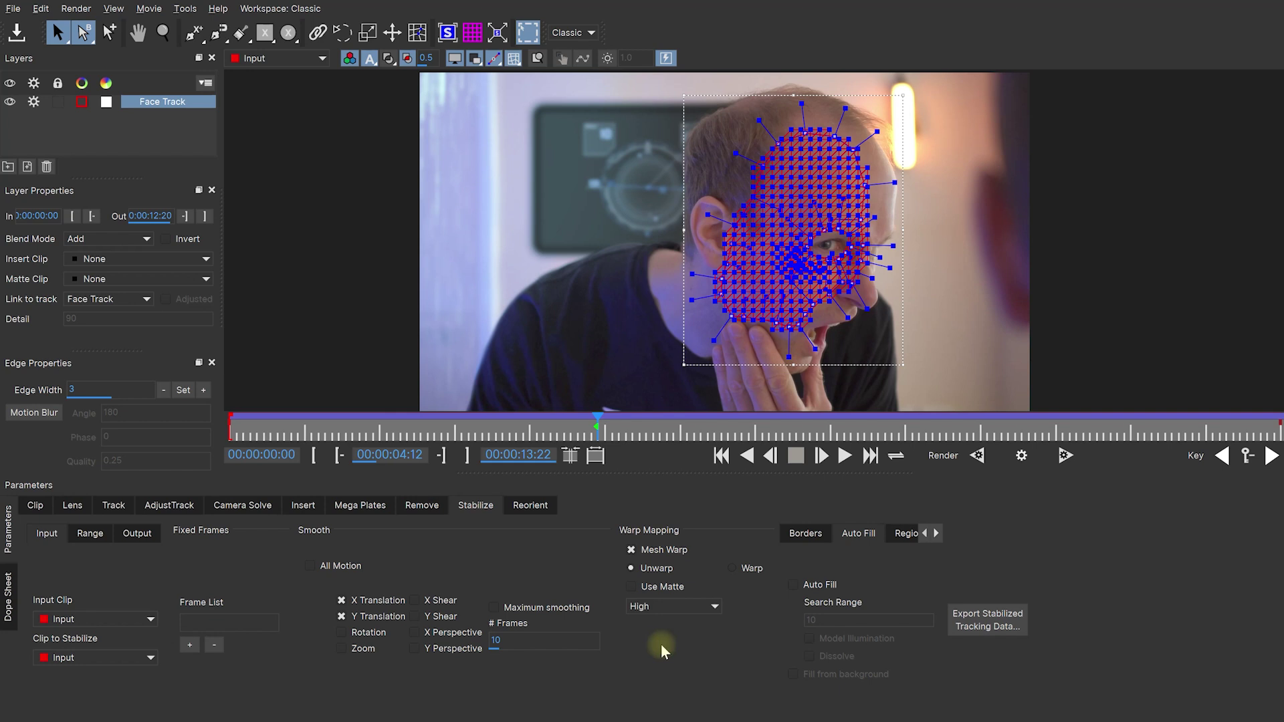
- Hide the layer overlays, check the footage around the fixed frame and save the Mocha project
left_click(455, 61)
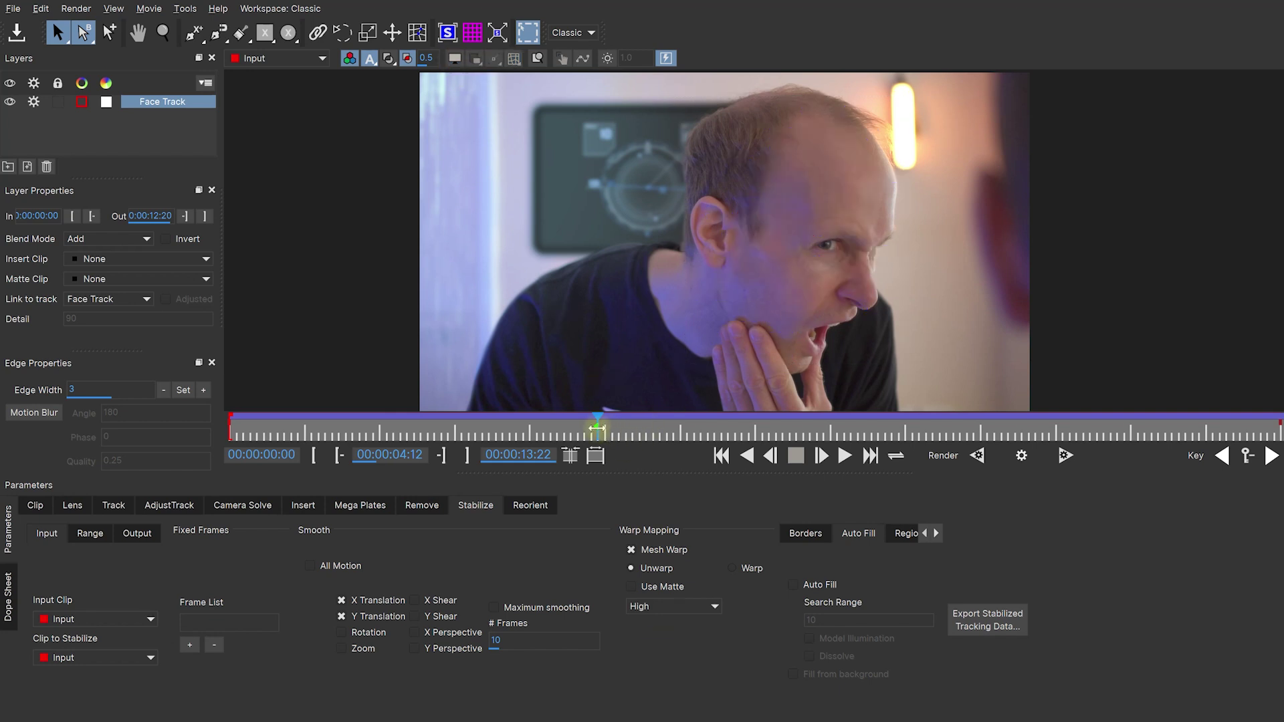
left_click_drag(561, 434, 646, 436)
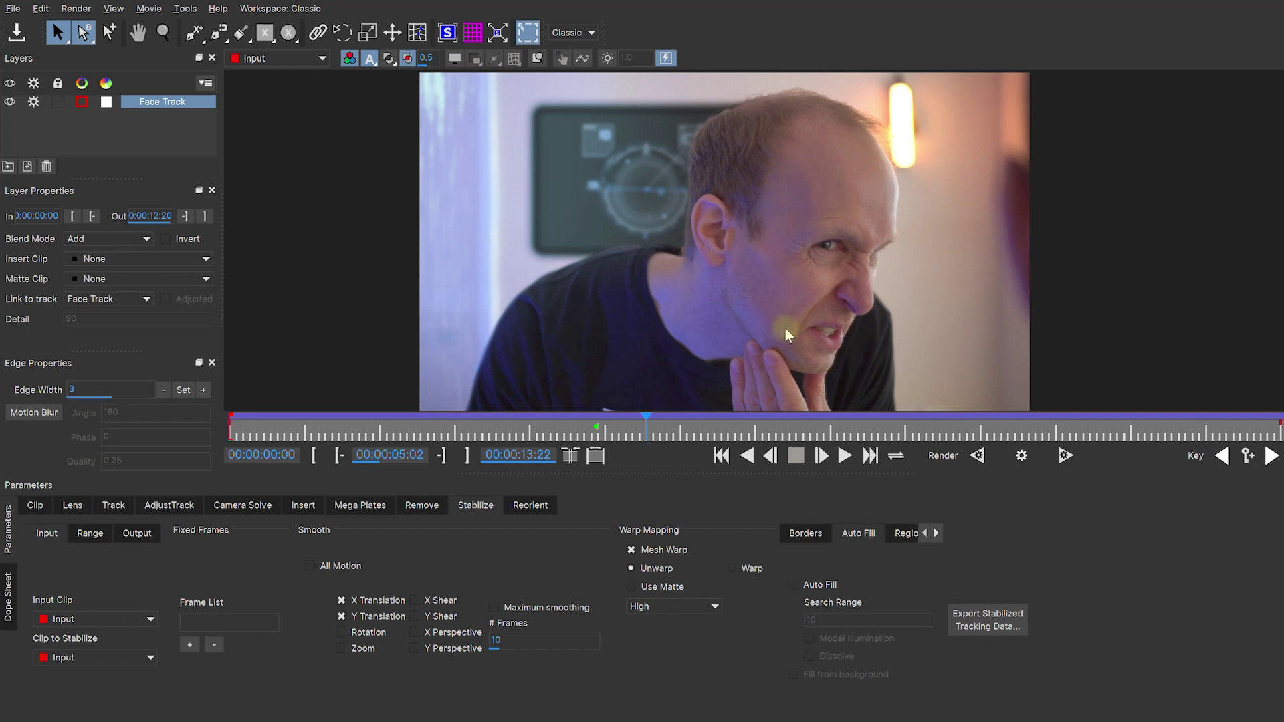
key("ctrl+s")
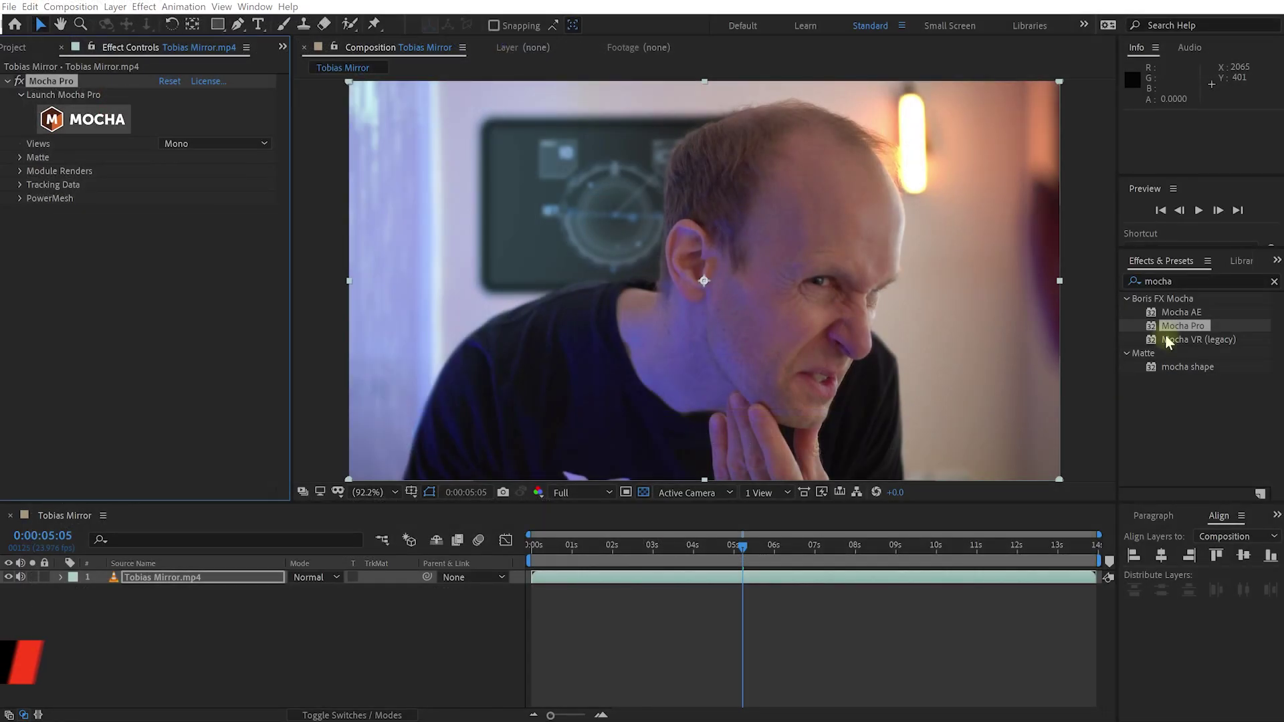
- Go to the fixed frame at 0:00:04:12 and add Cyberpunk Implant Base.png above the footage in the composition
left_click_drag(744, 548, 714, 552)
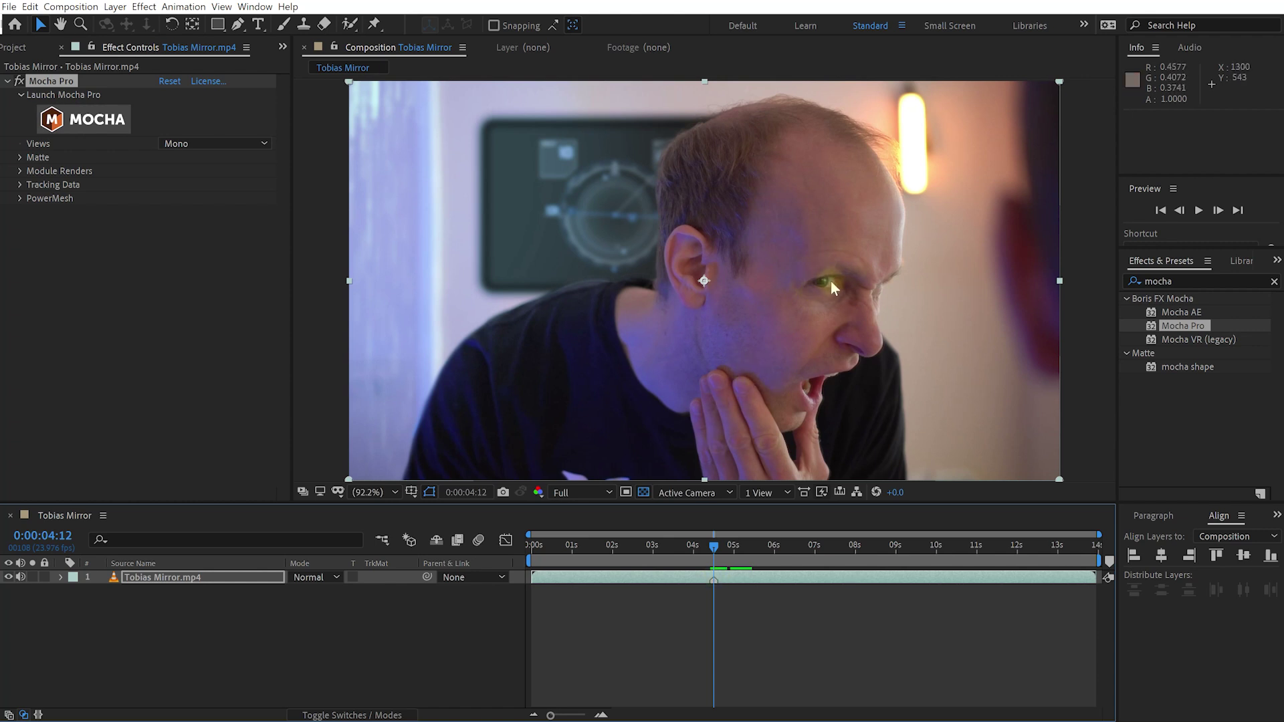
left_click(19, 46)
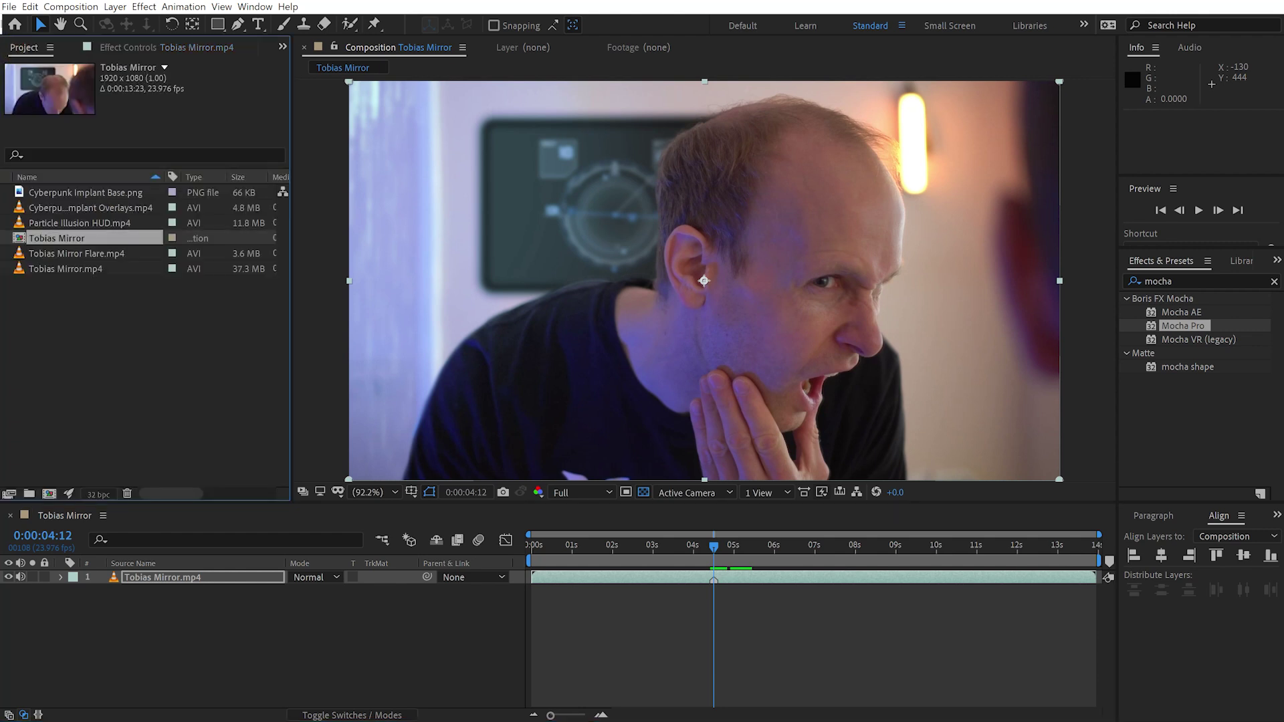
left_click(53, 194)
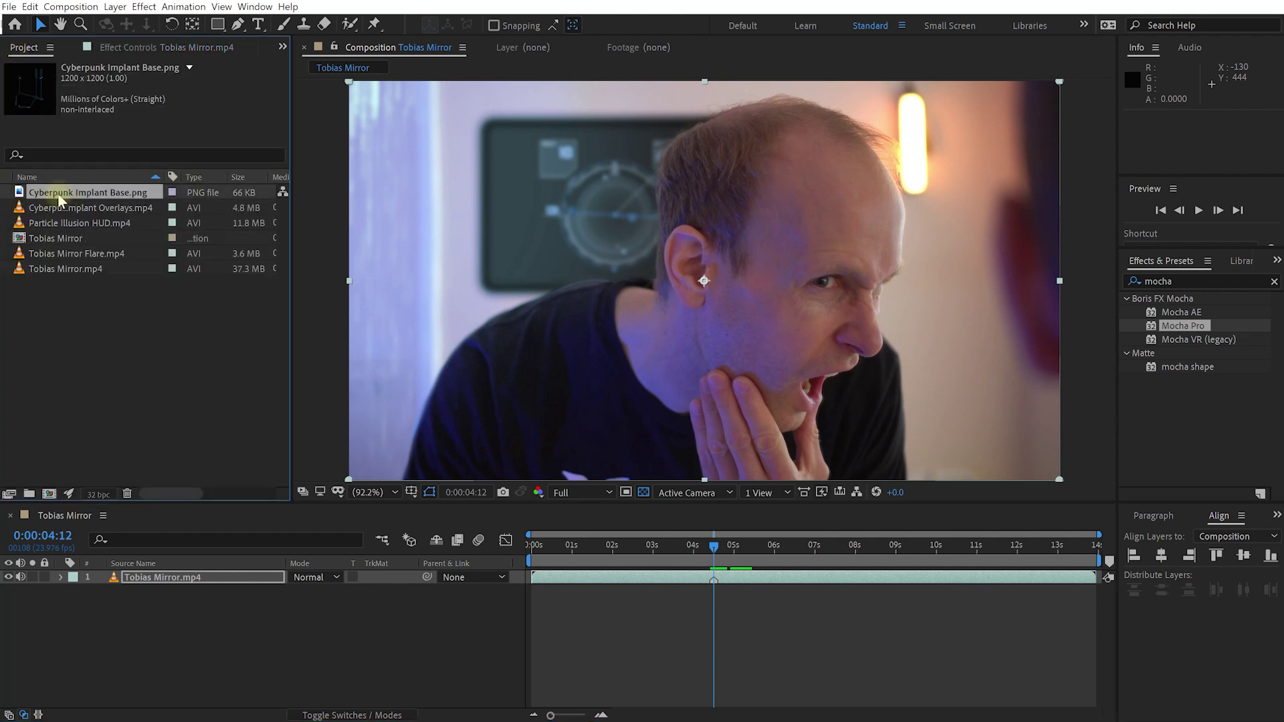
left_click_drag(56, 198, 168, 579)
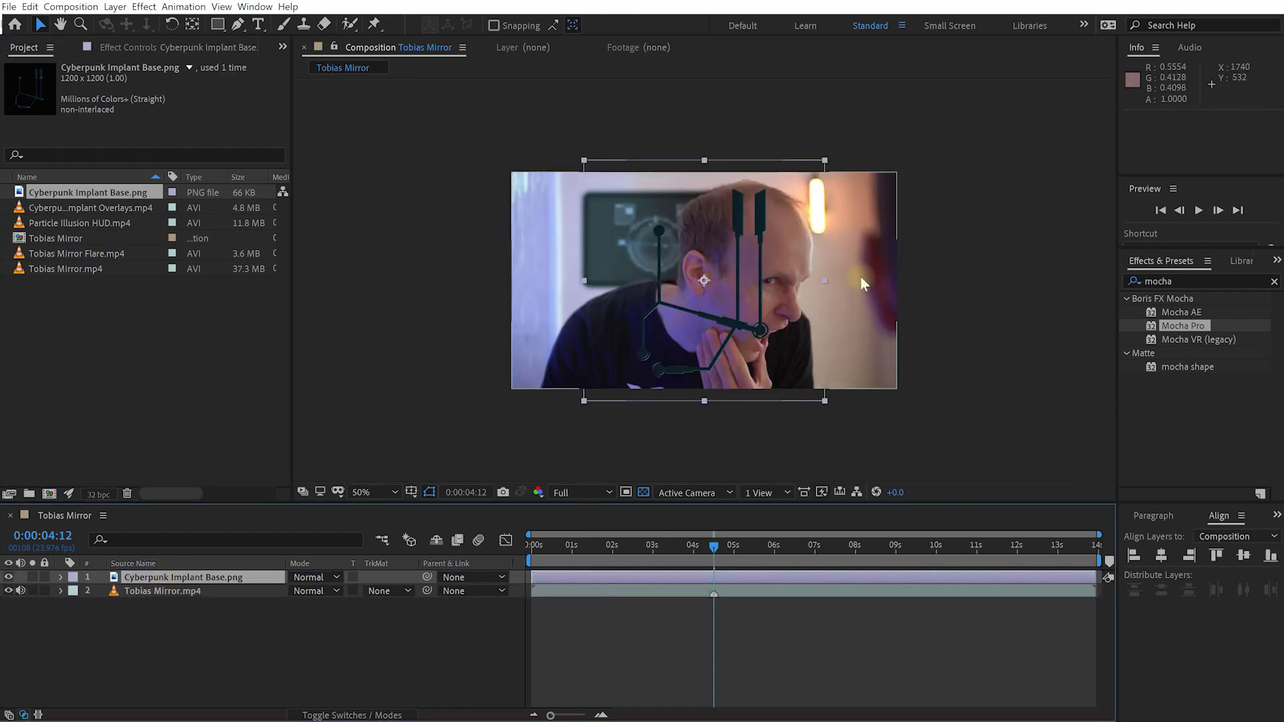
- Scale down the implant graphic and place it over the eye and cheek at about position 1207, 547
scroll(860, 276, "up", 1)
left_click(946, 282)
left_click_drag(945, 282, 844, 325)
left_click_drag(898, 287, 848, 321)
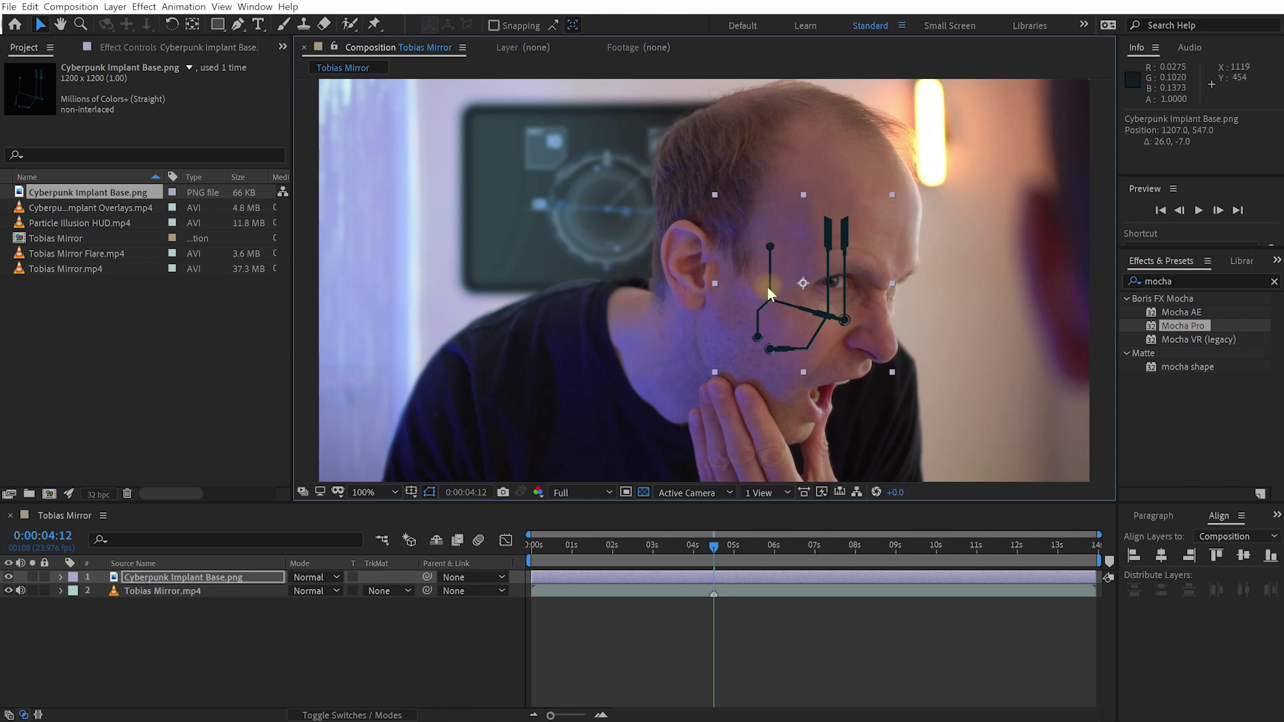
- Apply CC Power Pin to the implant layer and shape its corners to the face's perspective, at about (-11, 57), (1279, -79), (-62, 1230) and (1216, 1200)
left_click(1180, 279)
type("cc power")
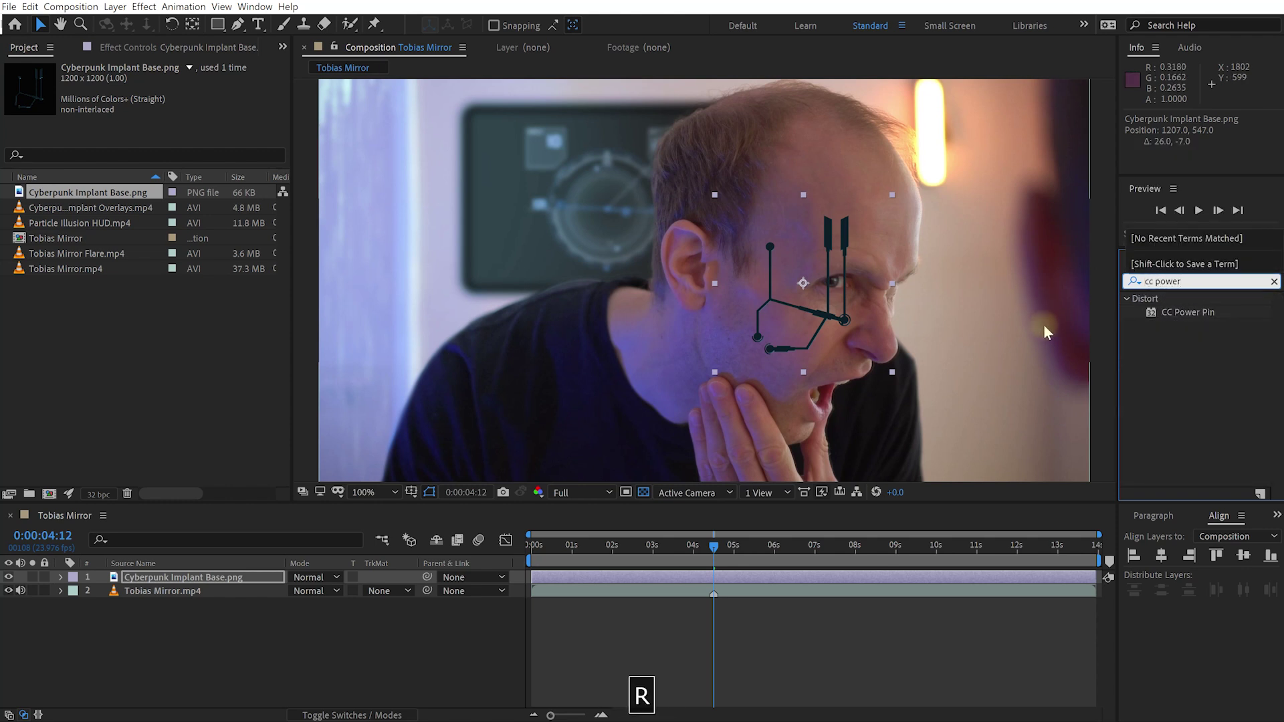
double_click(1182, 313)
left_click_drag(715, 195, 713, 203)
left_click_drag(892, 195, 899, 192)
left_click_drag(892, 372, 894, 372)
left_click_drag(713, 372, 710, 374)
left_click_drag(898, 192, 901, 189)
left_click_drag(710, 374, 709, 378)
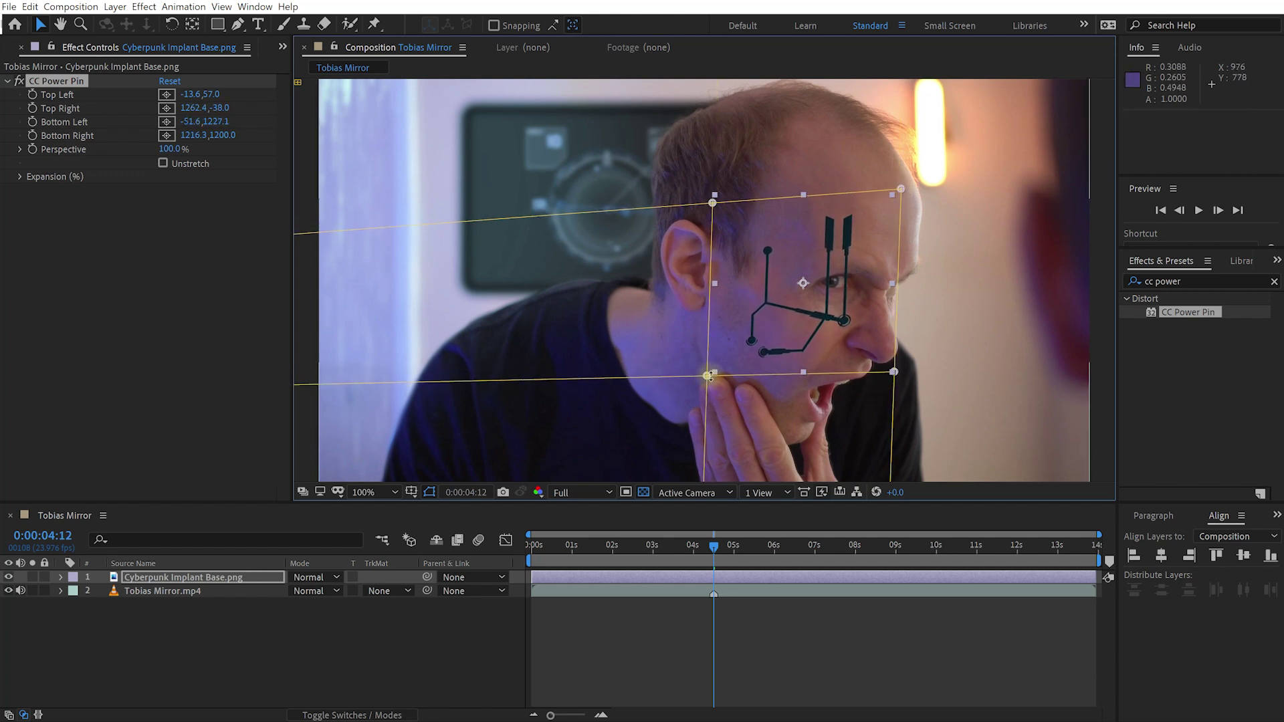
left_click_drag(901, 189, 904, 183)
left_click_drag(707, 376, 705, 376)
left_click_drag(712, 203, 713, 202)
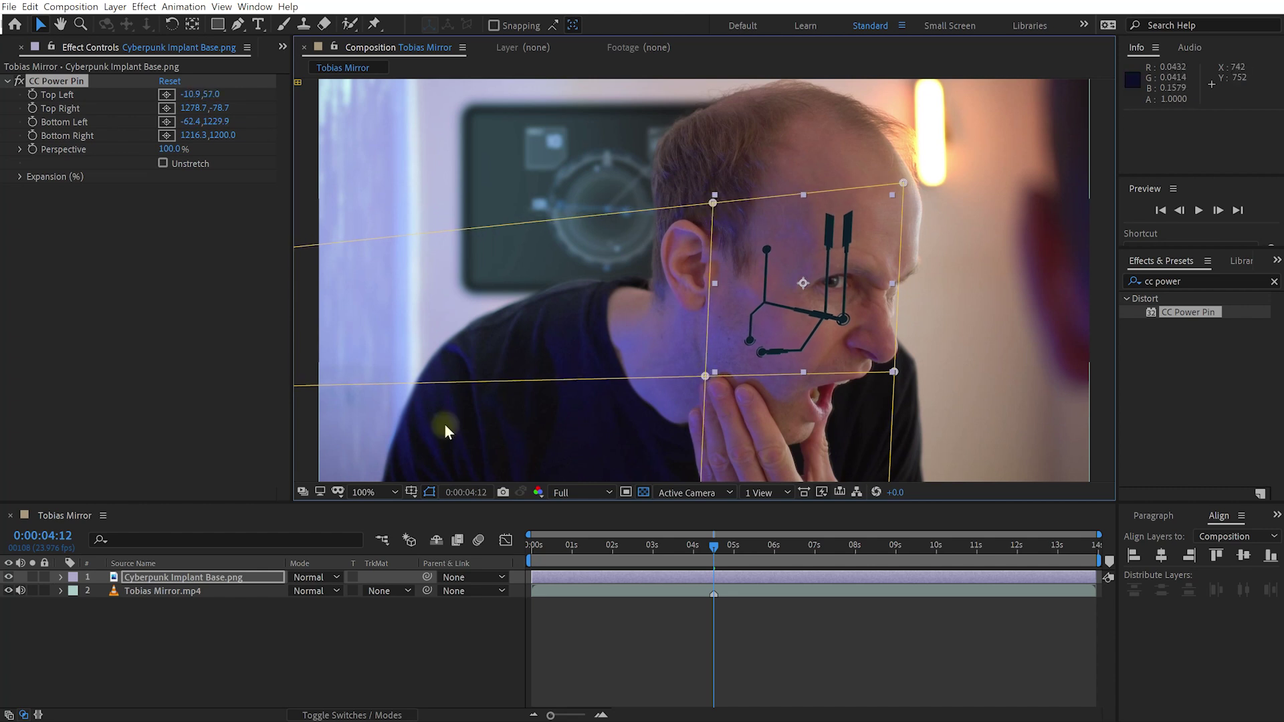
- Pre-compose the implant layer as "Cyberpunk Implant Base Comp", moving all attributes into the new composition
left_click(172, 579)
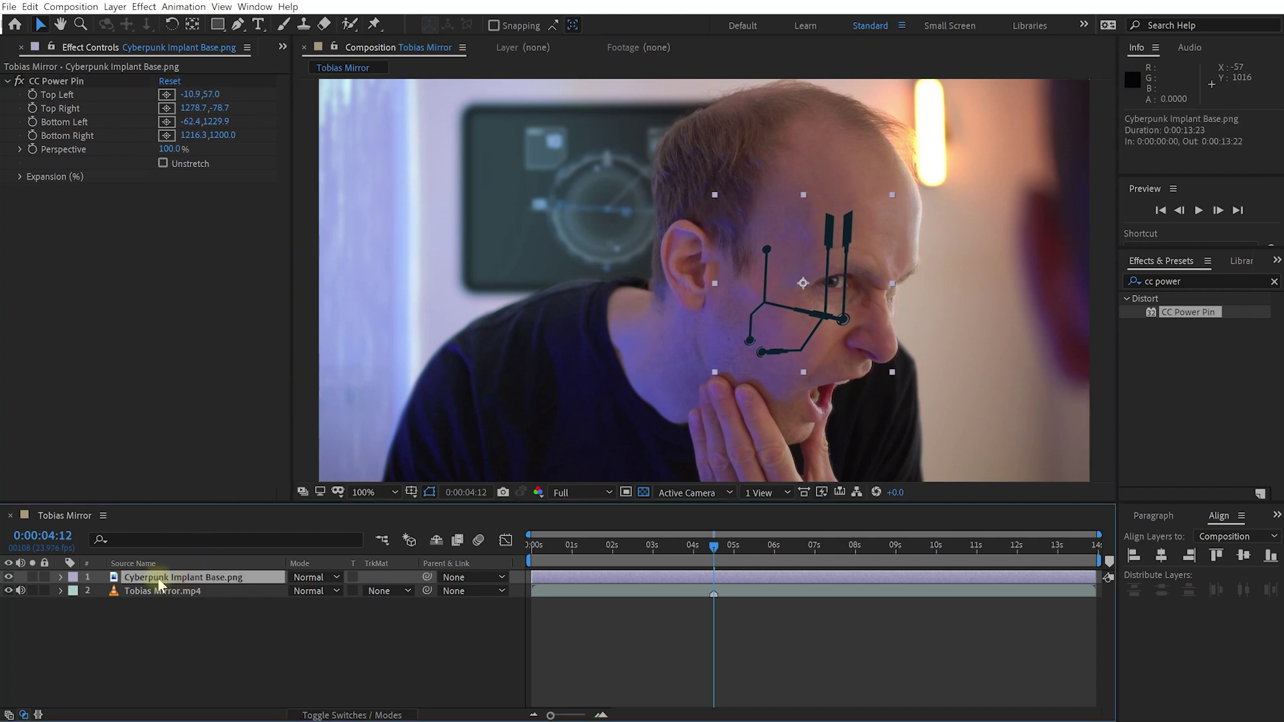
key("ctrl+shift+c")
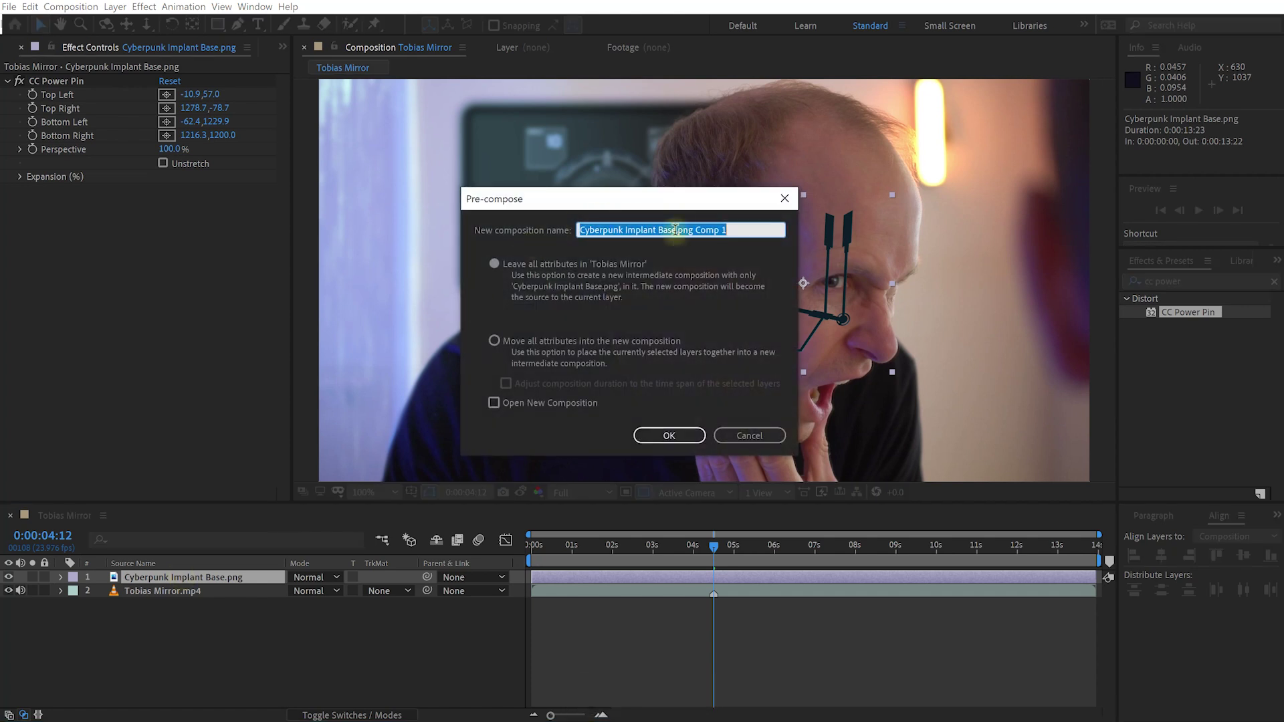
left_click_drag(676, 230, 727, 230)
type("Com")
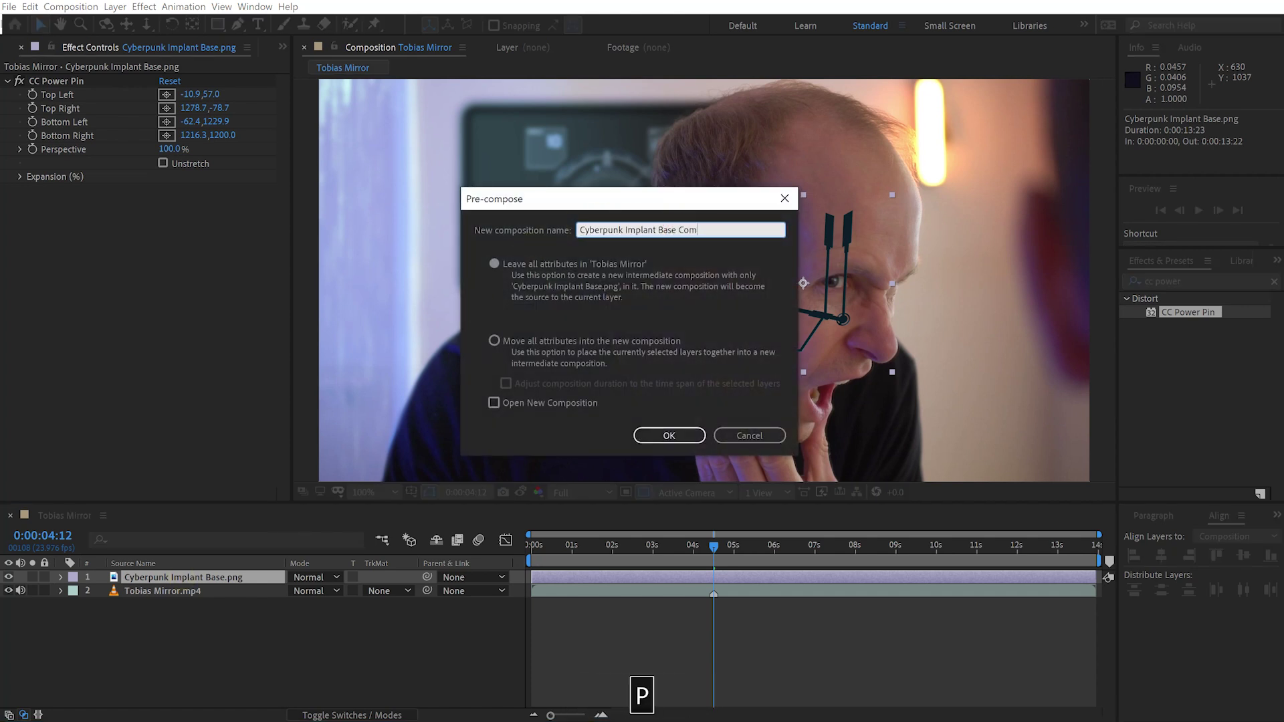
left_click(495, 341)
left_click(669, 436)
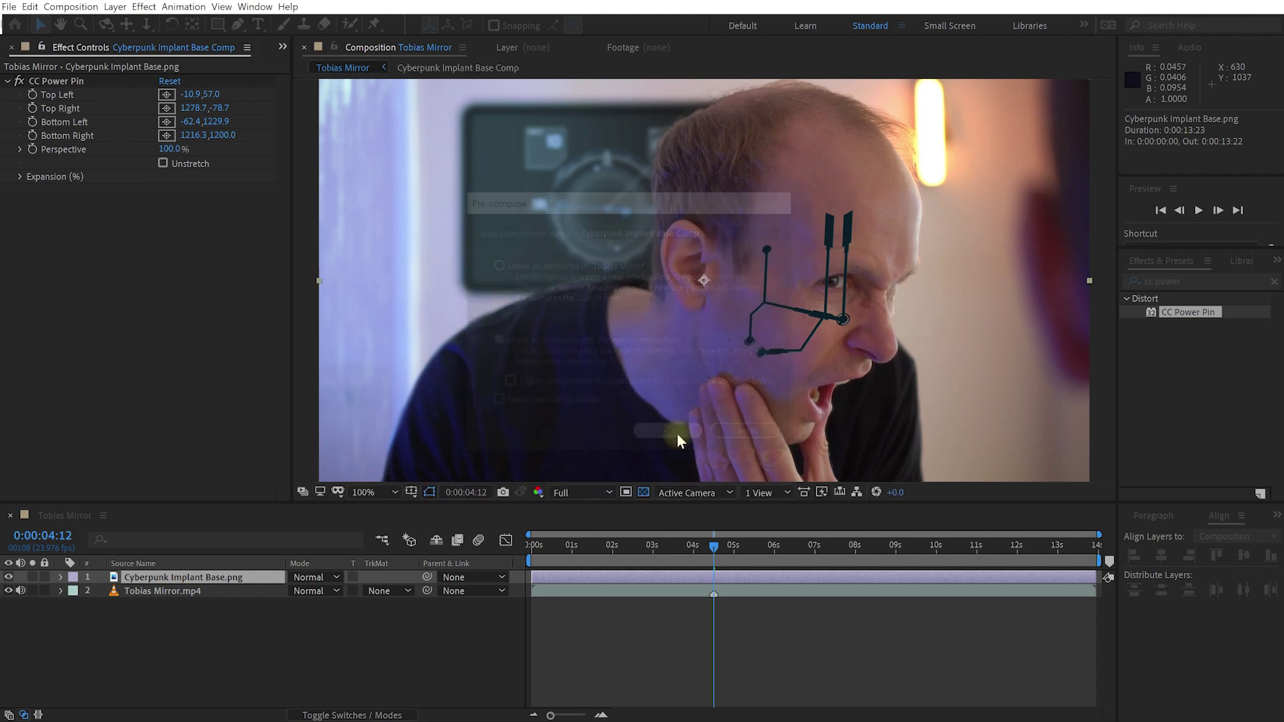
key("comma")
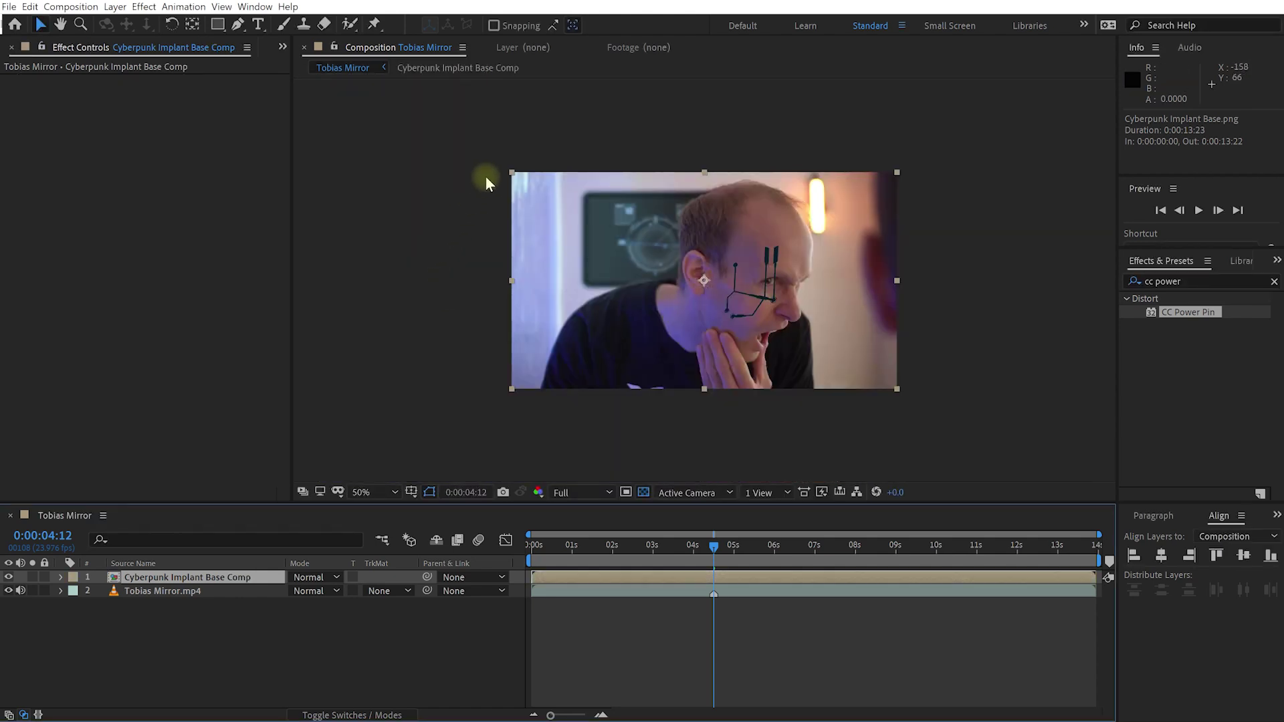
key("period")
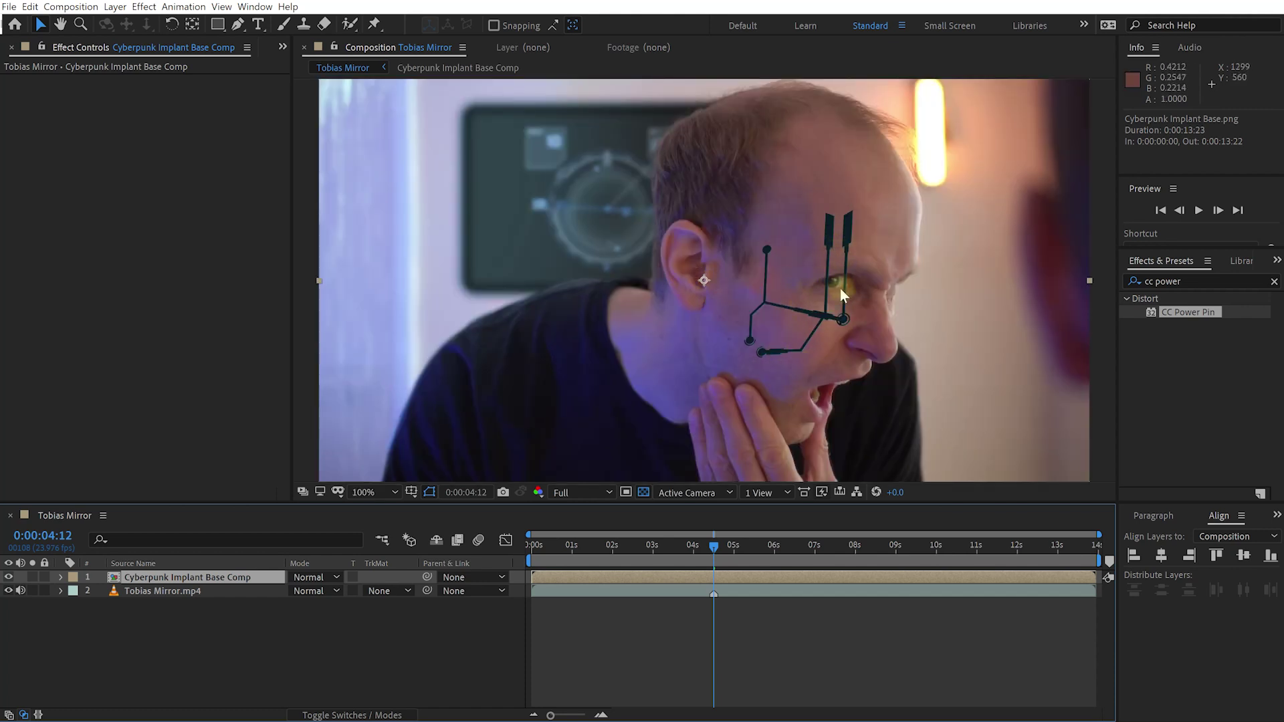
- Rename the footage layer to remove the .mp4 extension from its name
left_click(190, 592)
key("Return")
key("Right")
key("shift+Left")
key("shift+Left")
key("shift+Left")
key("shift+Left")
key("BackSpace")
key("Return")
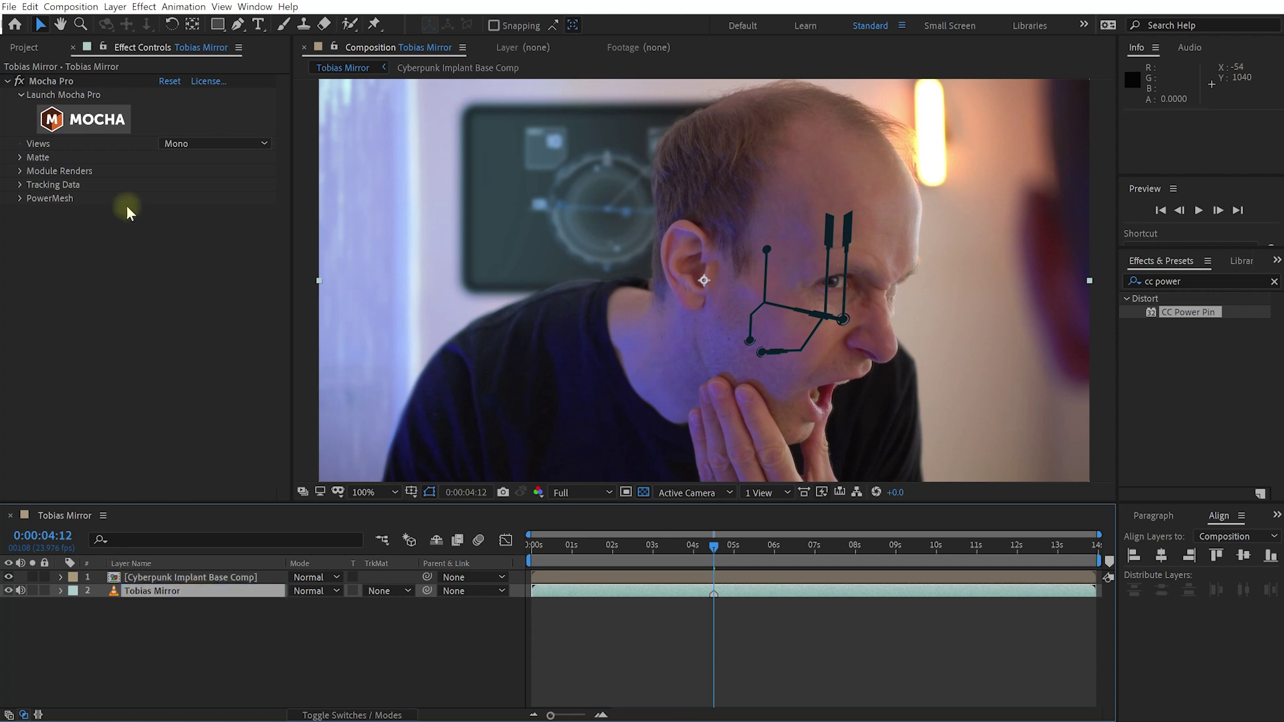
- Copy the Mocha Pro effect from the footage layer onto the Cyberpunk Implant Base Comp layer
left_click(56, 82)
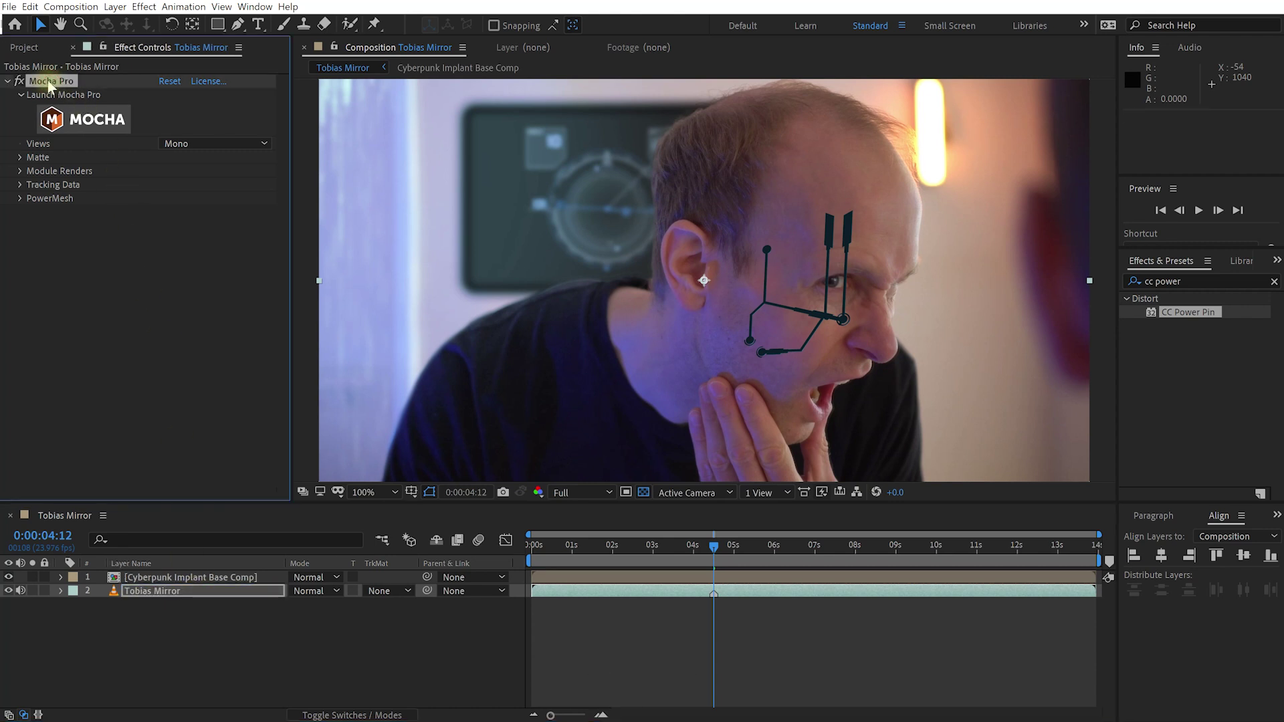
key("ctrl+c")
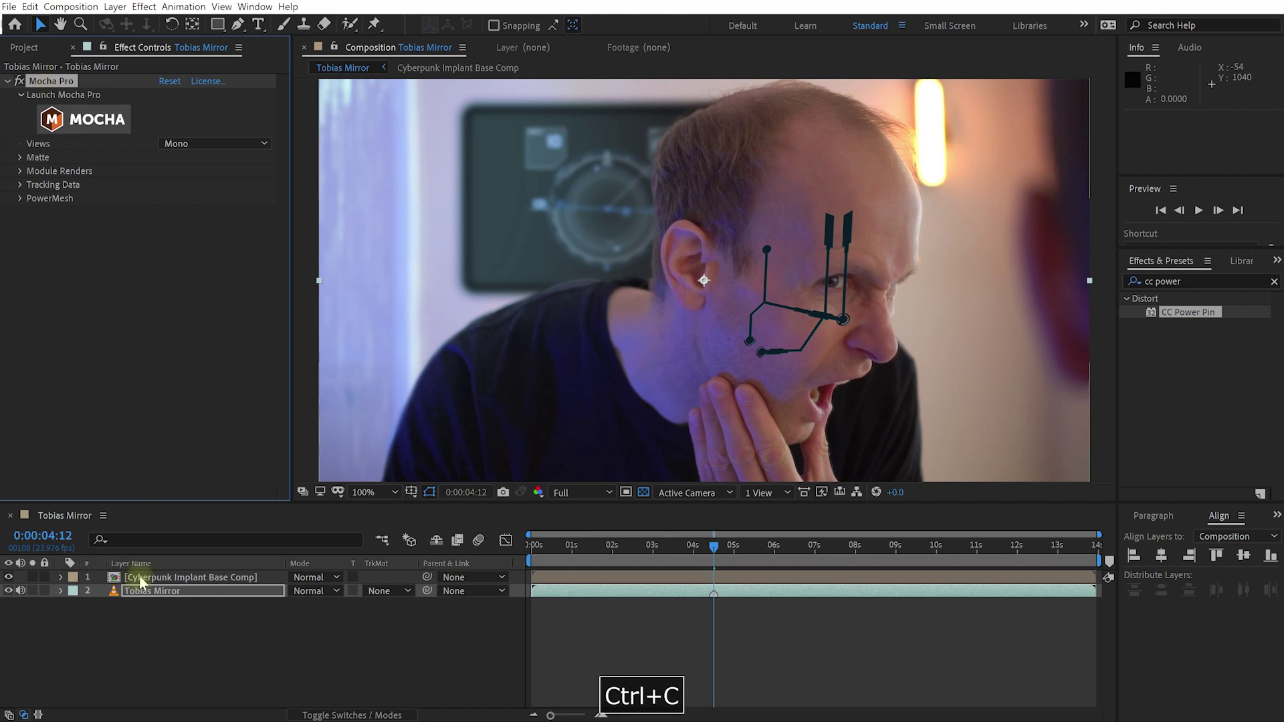
left_click(139, 576)
left_click(166, 305)
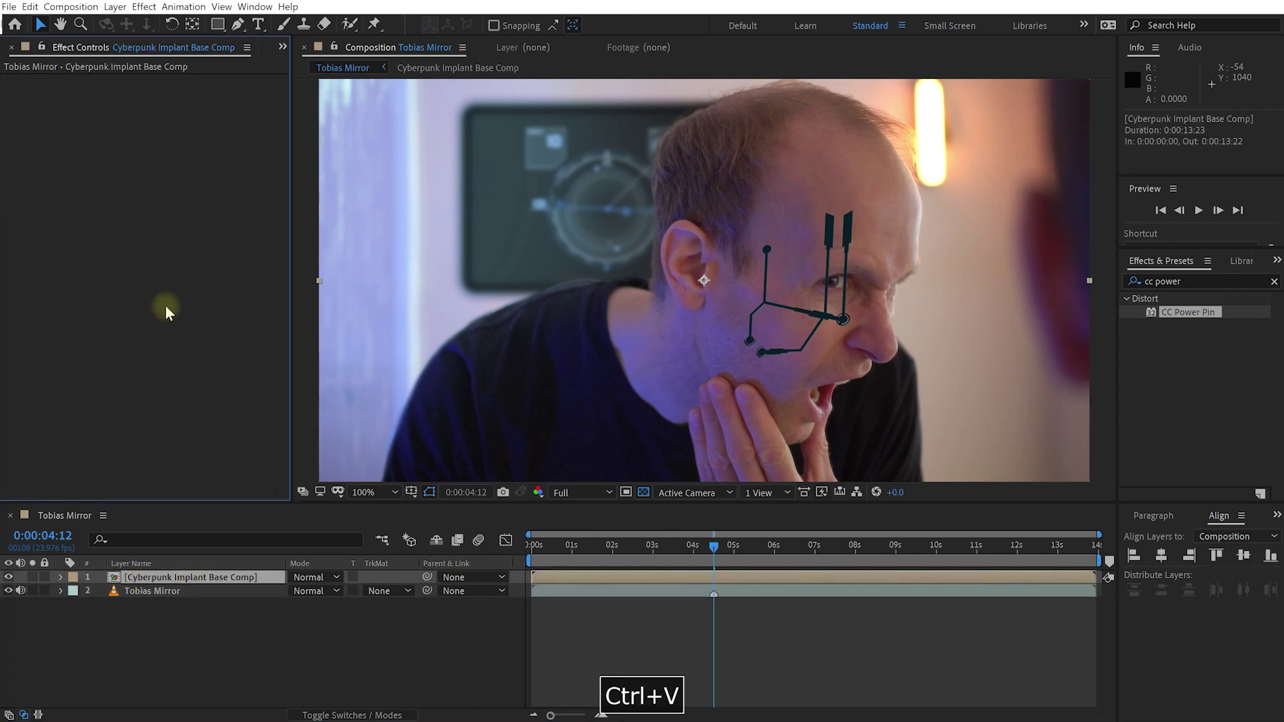
key("ctrl+v")
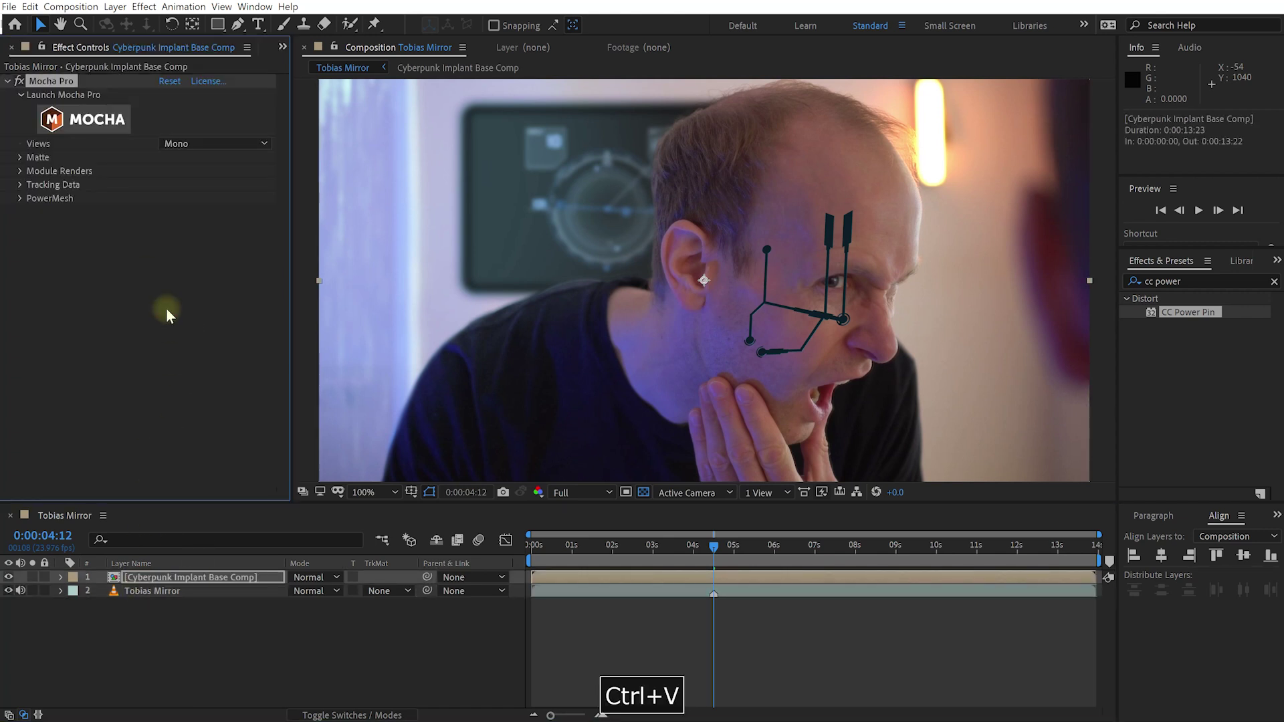
- Preview the Mocha matte, then apply it to the implant comp with a feather of 2
left_click(19, 157)
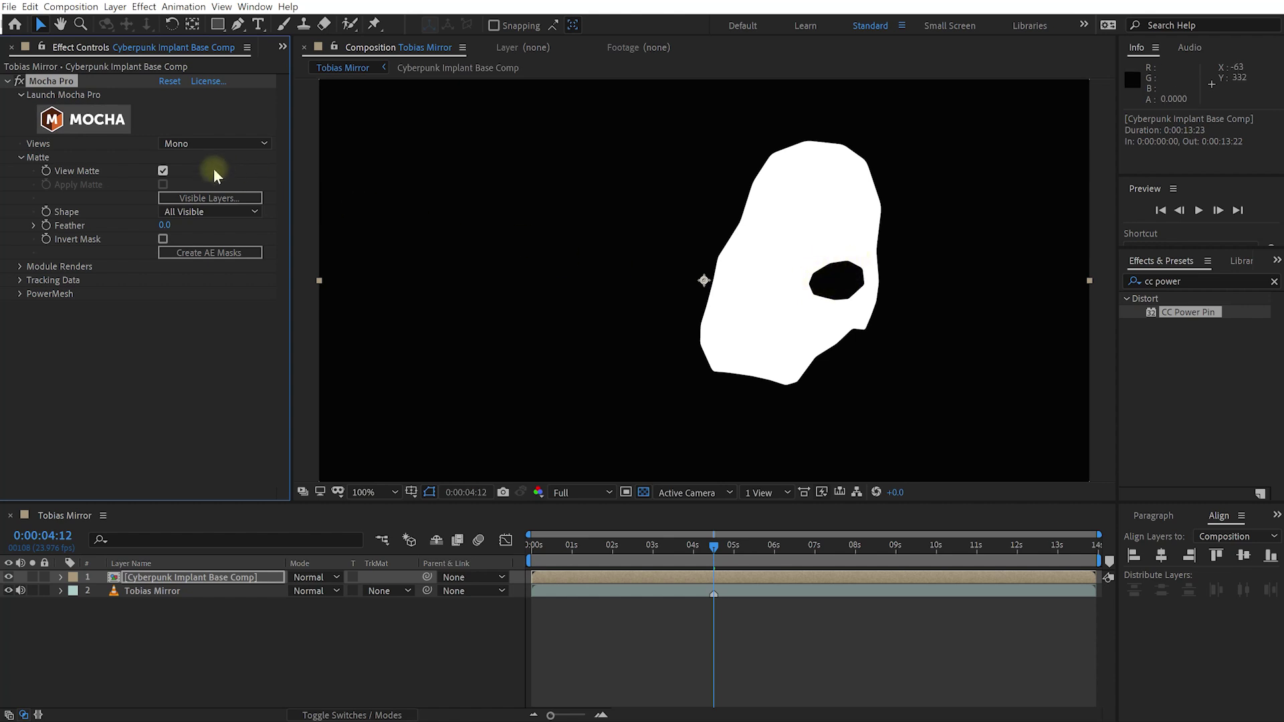
left_click(163, 171)
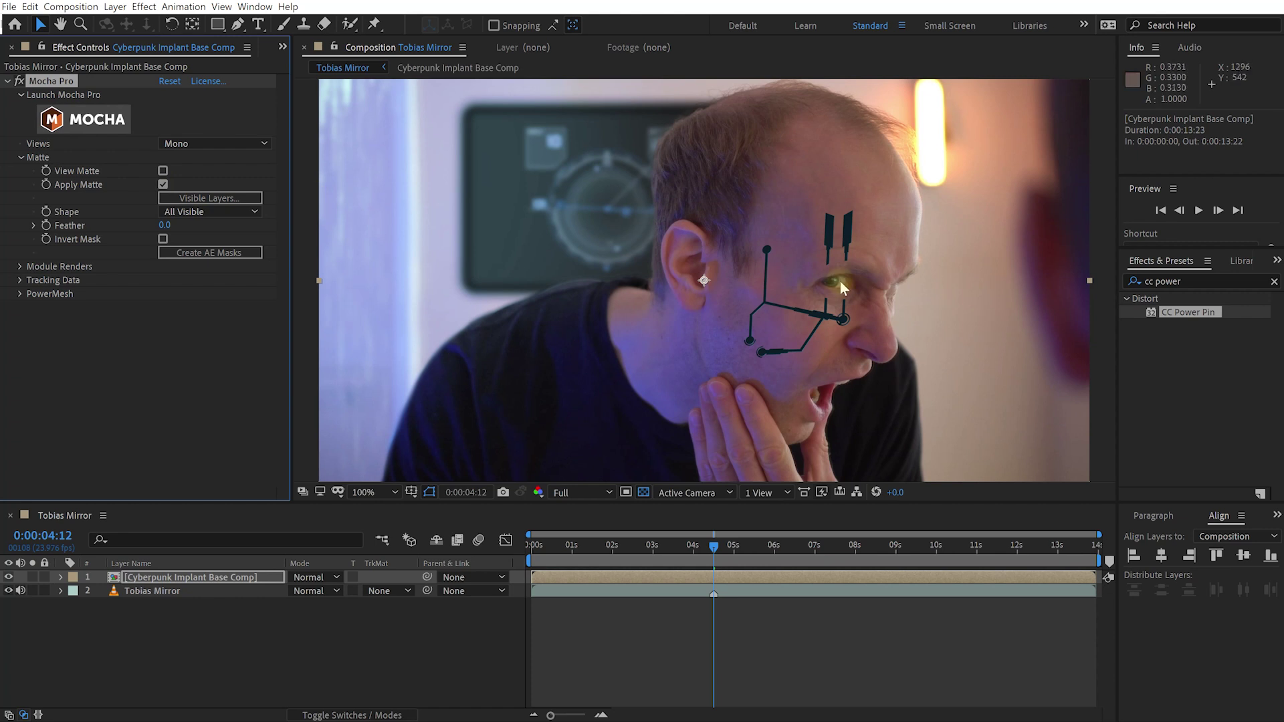
left_click(164, 225)
type("2")
key("Return")
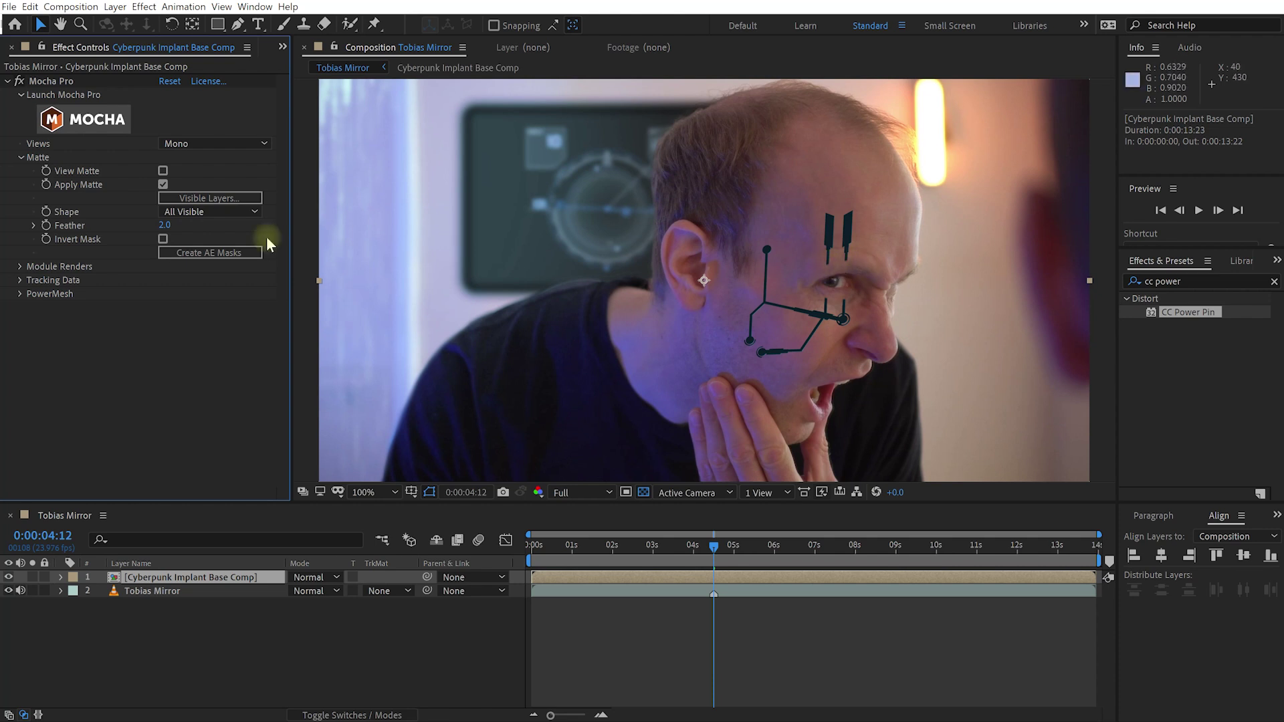
- Enable the Mocha module render on the implant comp with the Stabilize: Warp module and High warp quality
left_click(19, 267)
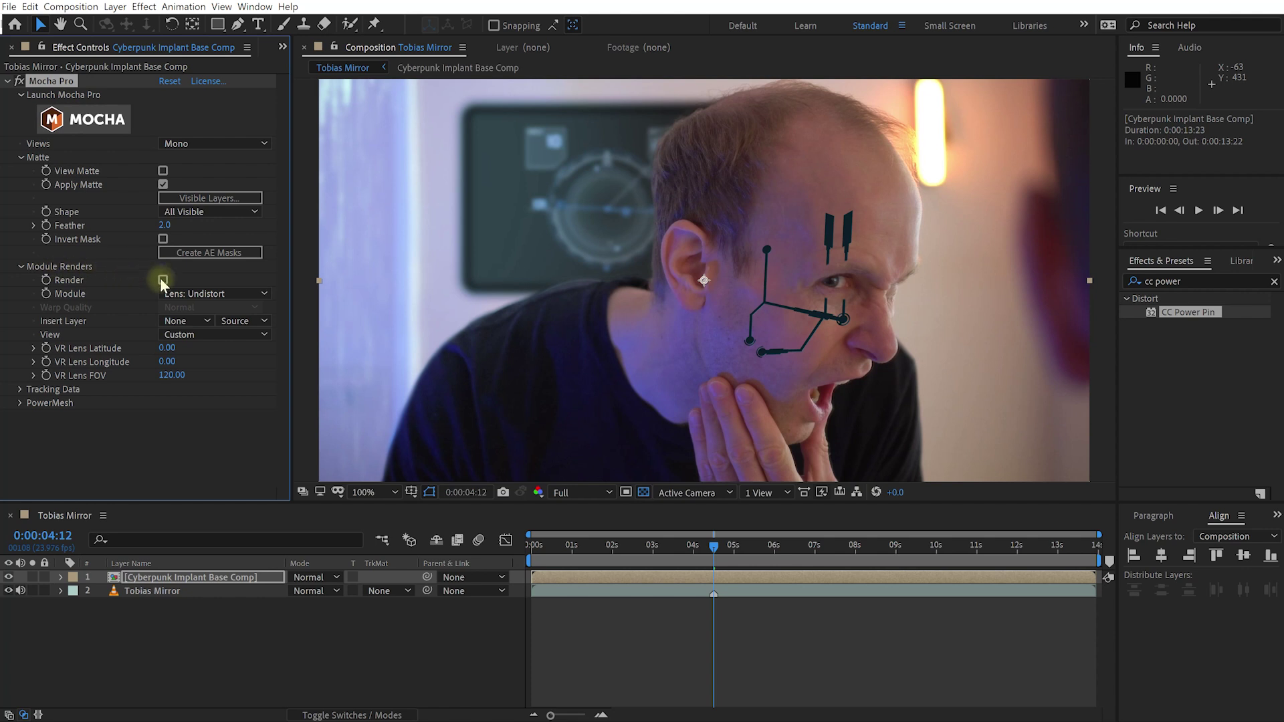
left_click(234, 294)
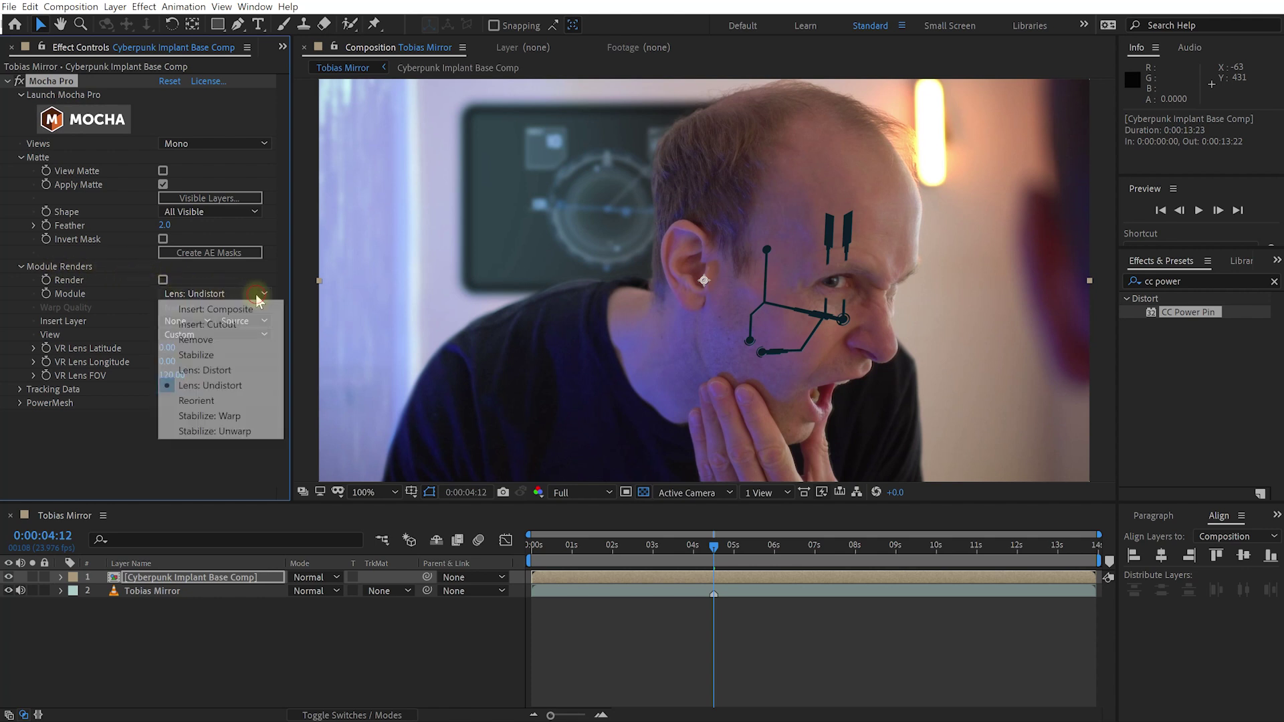
left_click(237, 417)
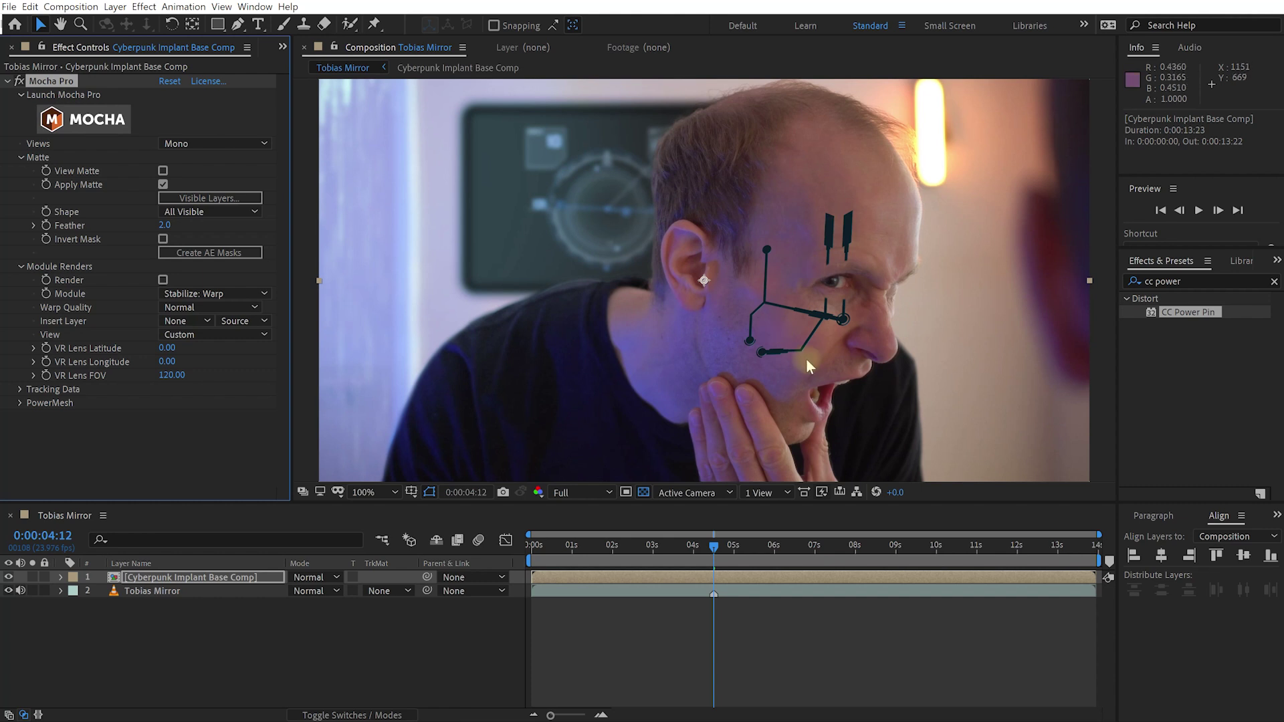
left_click(239, 308)
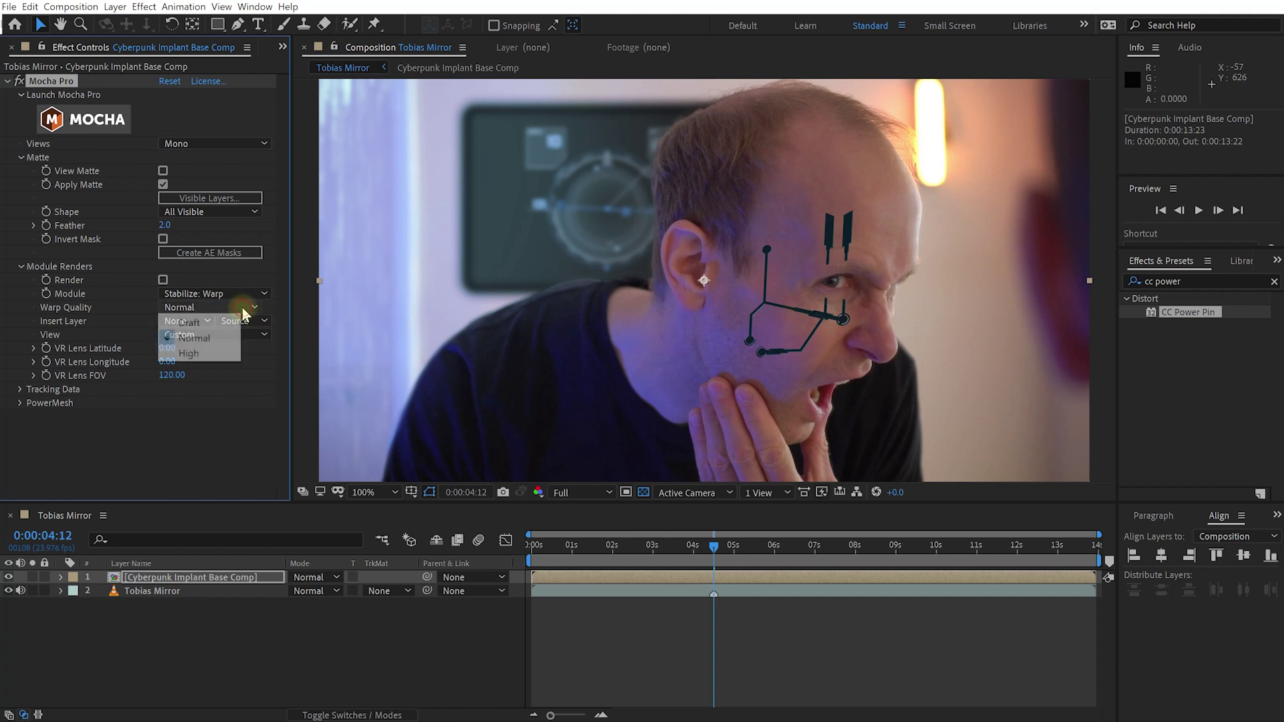
left_click(194, 353)
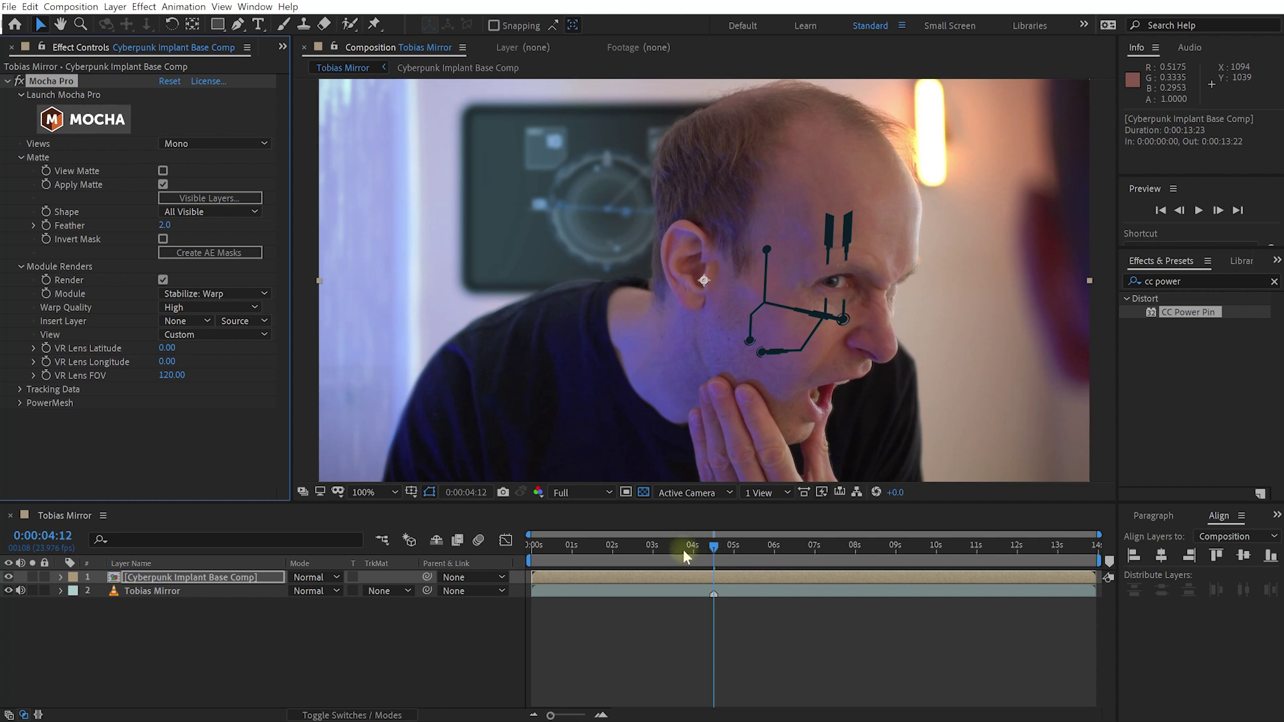
- Check the implant's tracking on the face at several frames and play the composition from the start
left_click(622, 548)
left_click(613, 549)
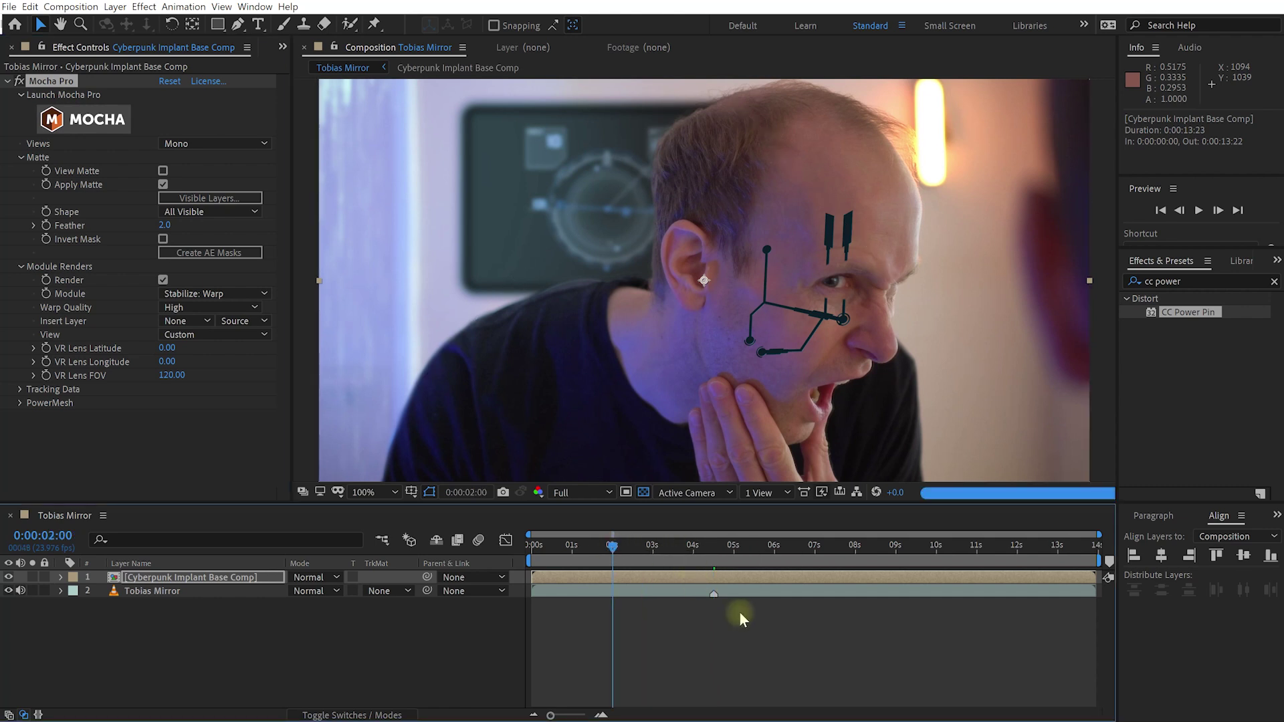
left_click_drag(844, 549, 961, 546)
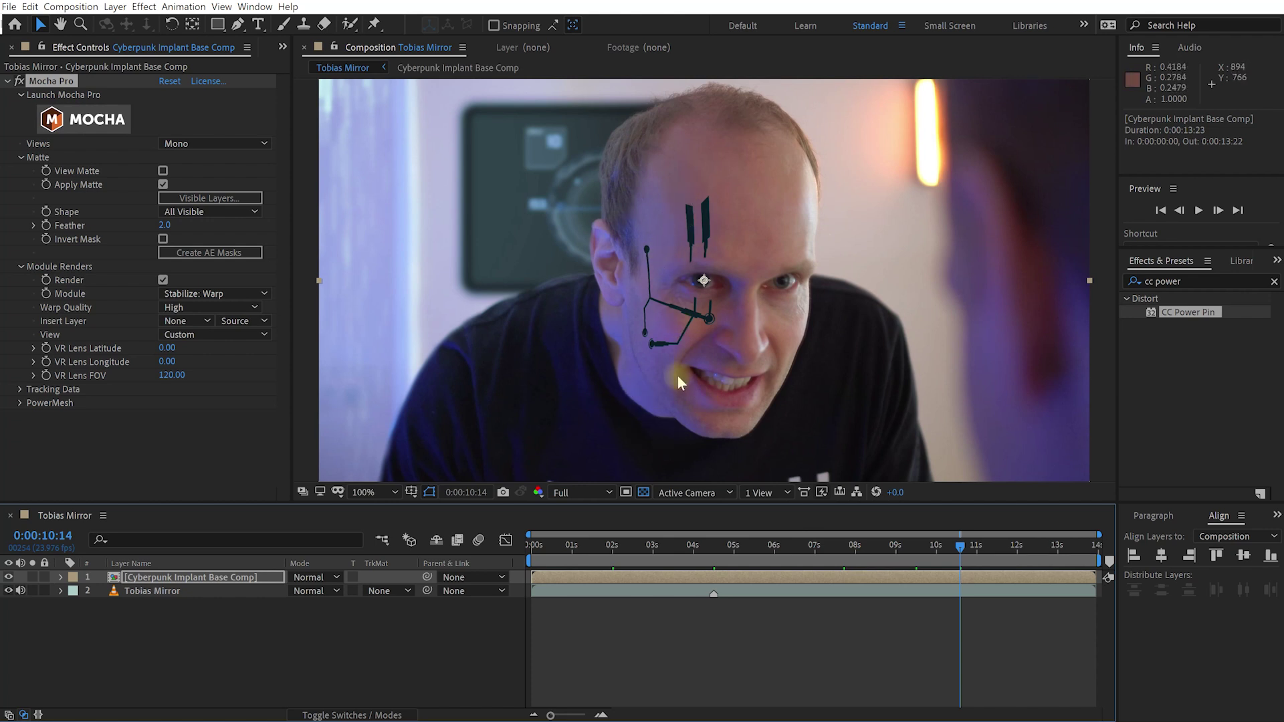
left_click_drag(749, 550, 485, 537)
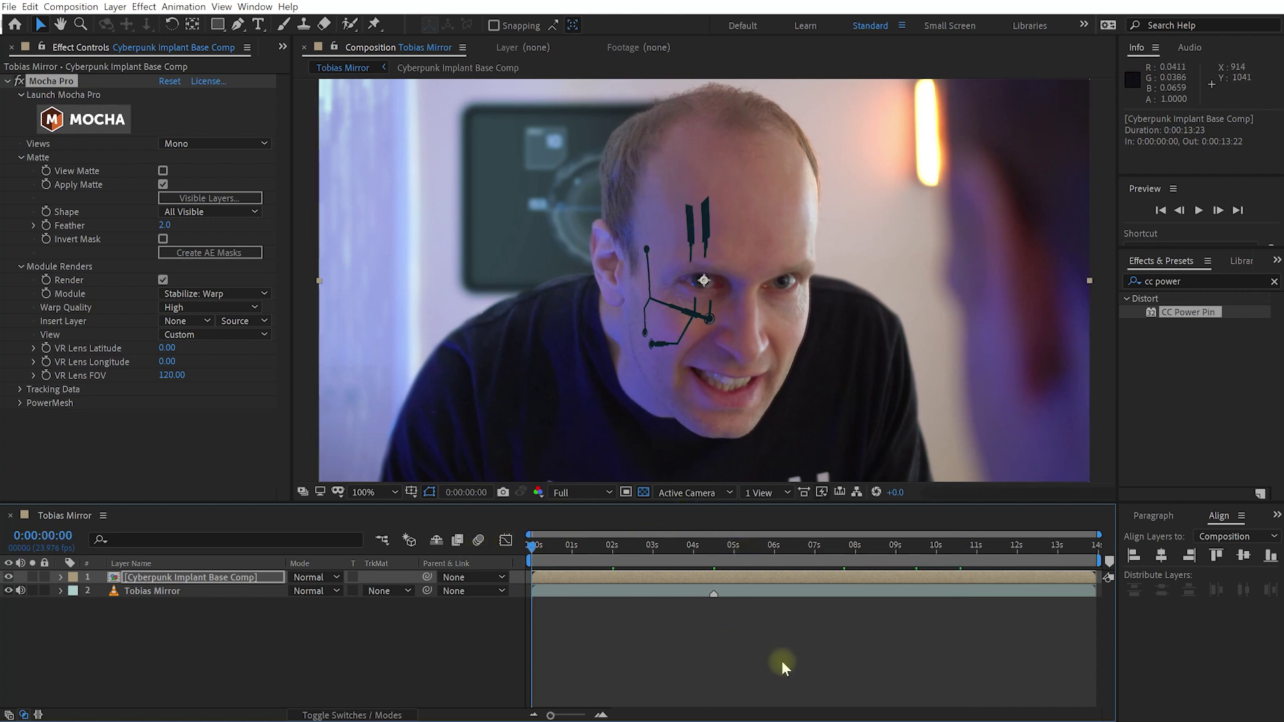
key("space")
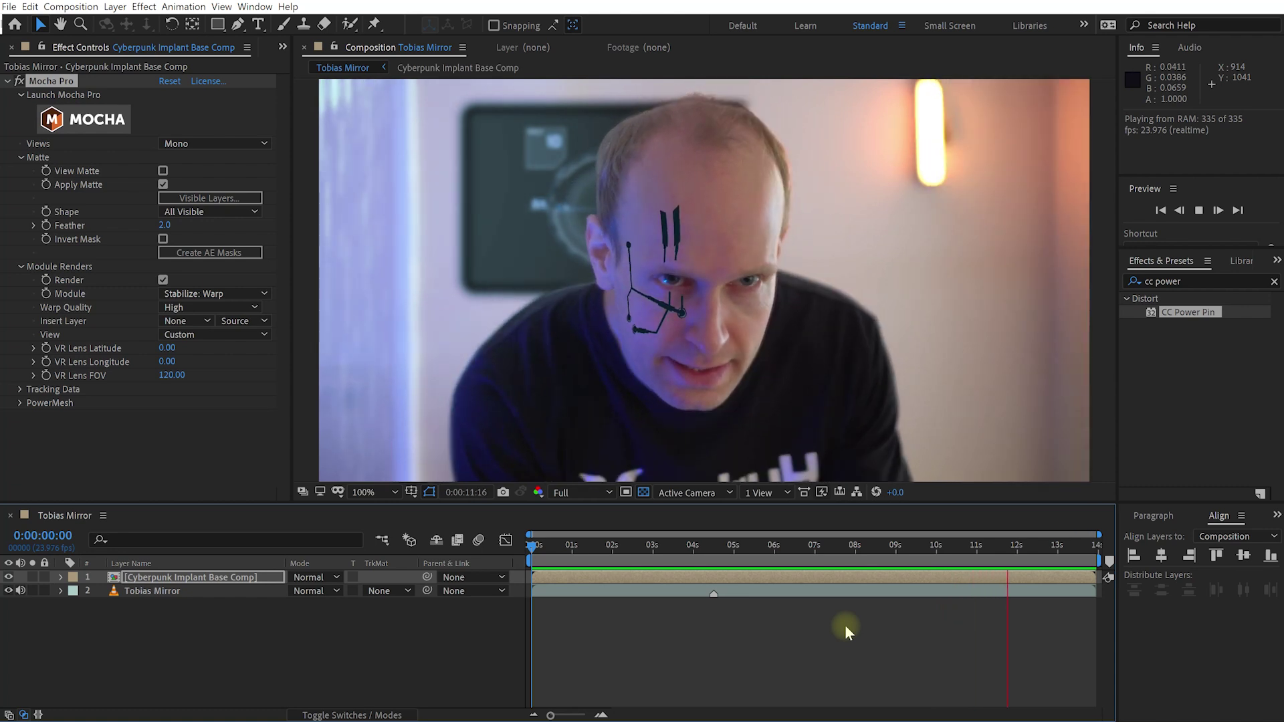
key("space")
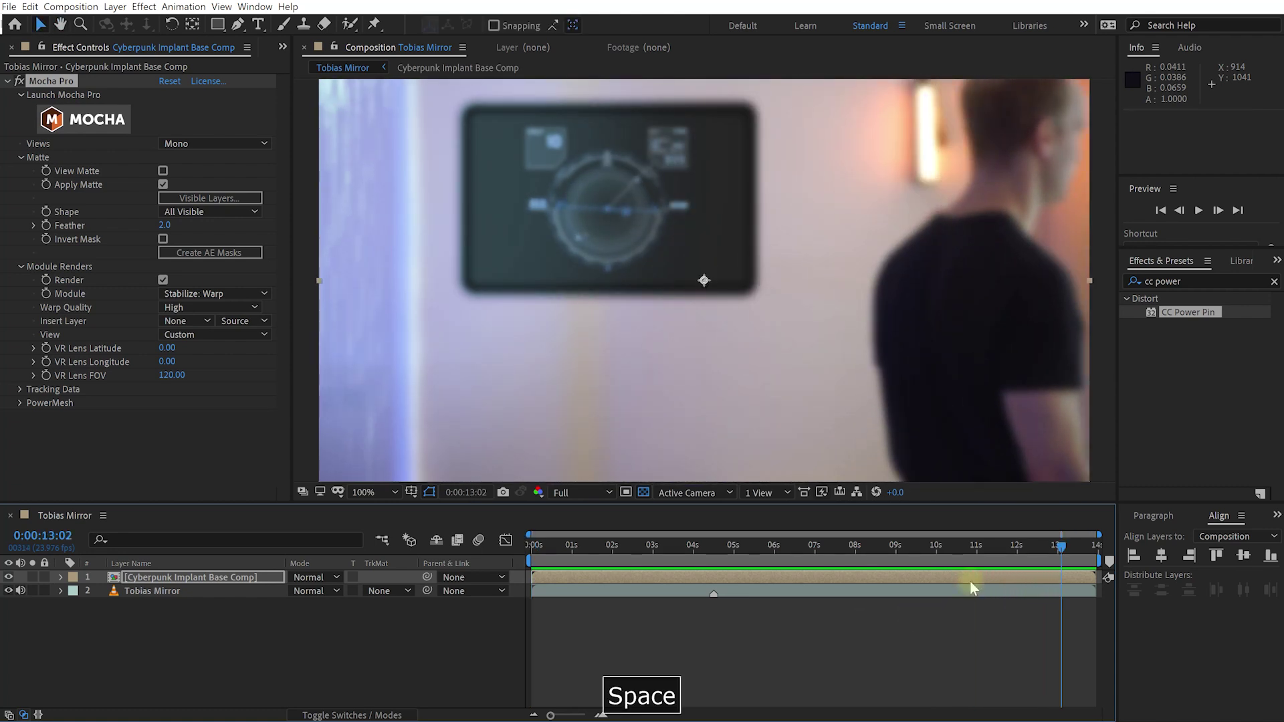
- Go to 0:00:02:17 and set the Cyberpunk Implant Base Comp layer's blending mode to Multiply
left_click_drag(1070, 537, 633, 564)
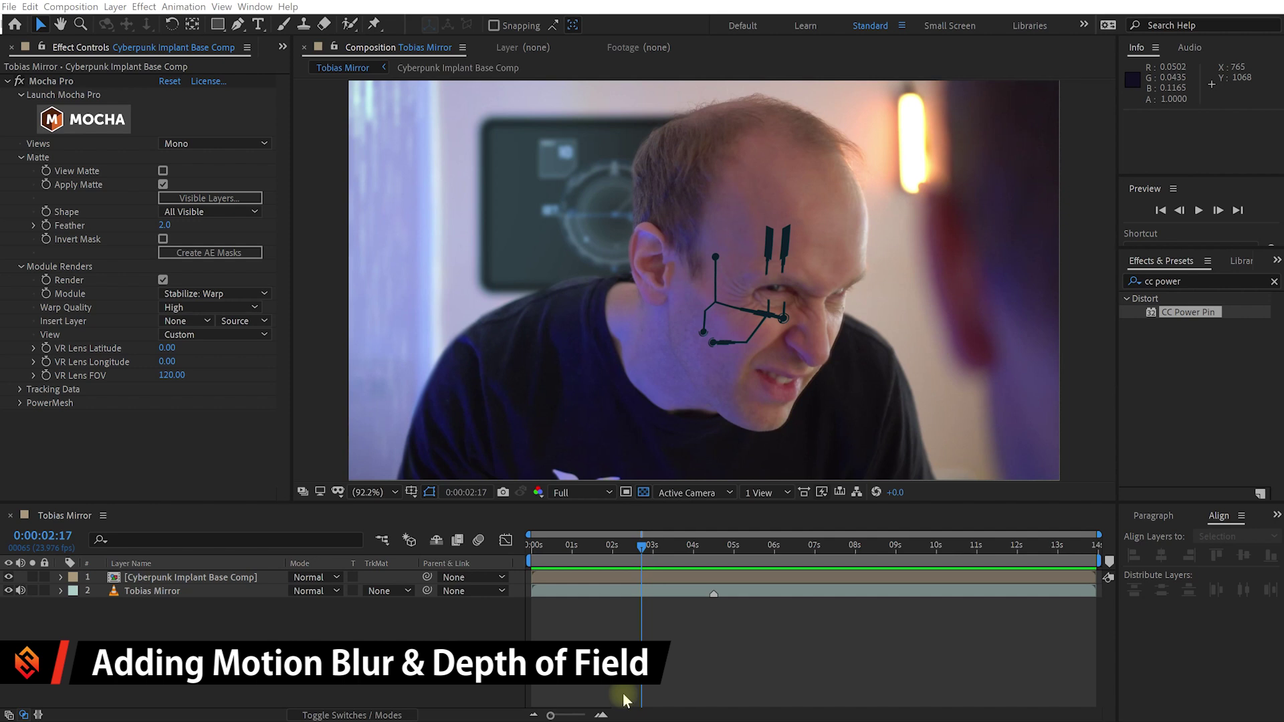
left_click(330, 576)
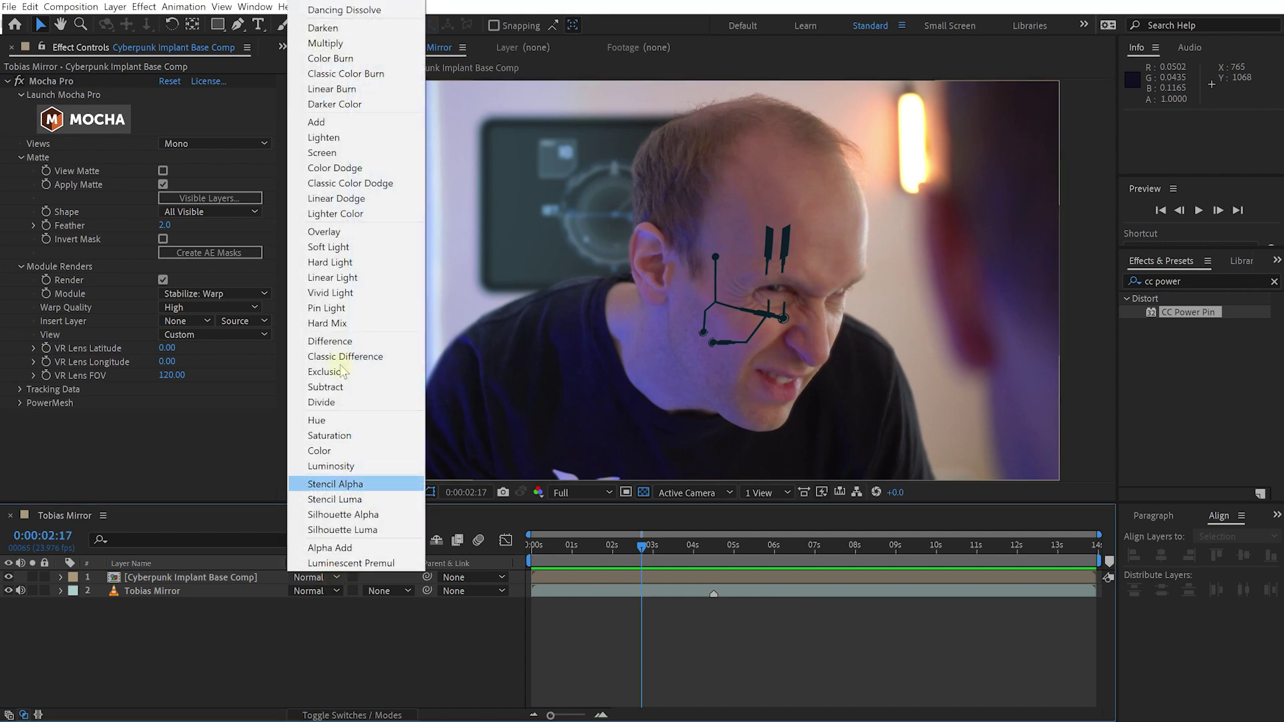
left_click(328, 46)
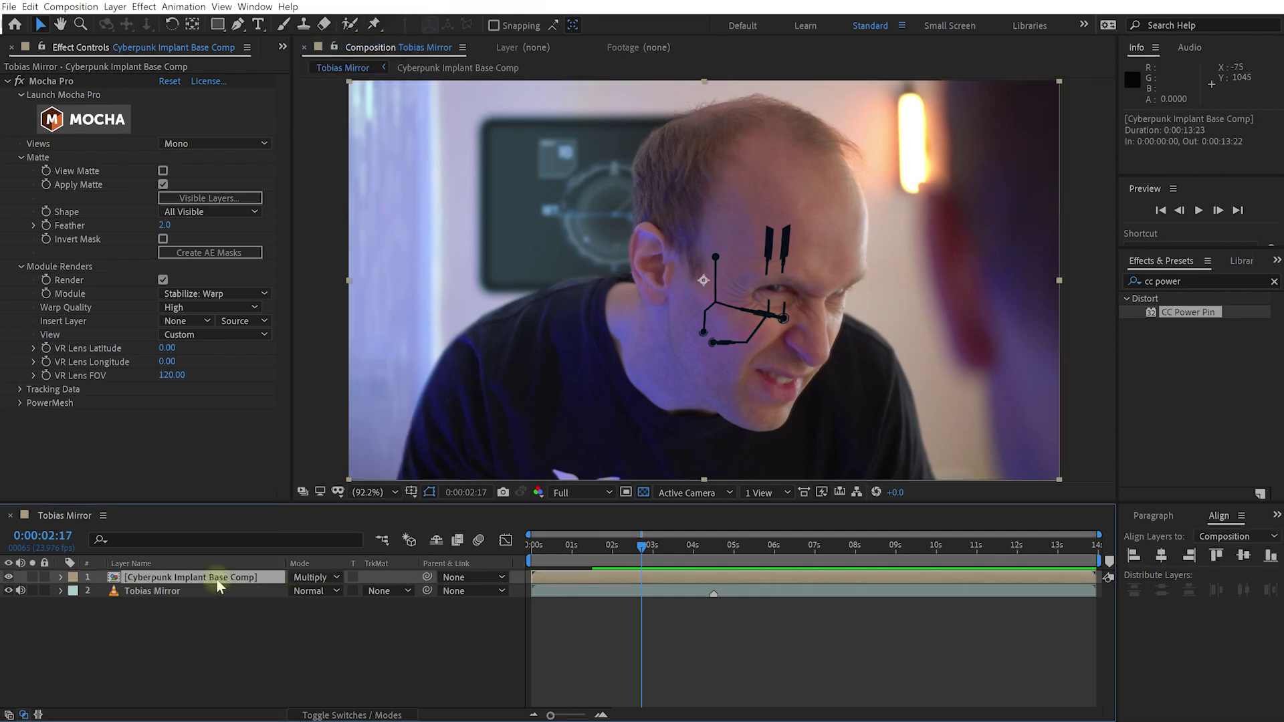
- Lower the Cyberpunk Implant Base Comp layer's opacity to 86%
key("t")
left_click_drag(297, 593, 291, 596)
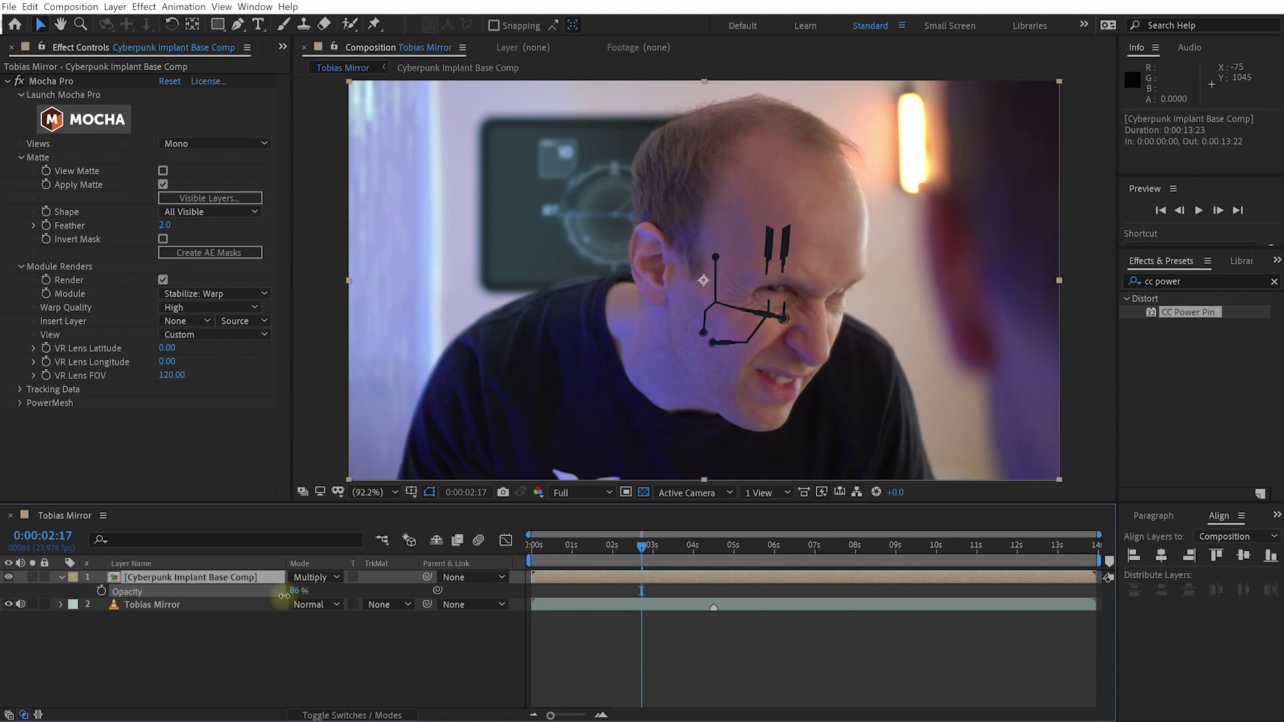
left_click_drag(284, 596, 284, 595)
- Go to 0:00:00:12 and look up the CC Force Motion Blur effect
left_click_drag(640, 556, 552, 560)
left_click(1200, 284)
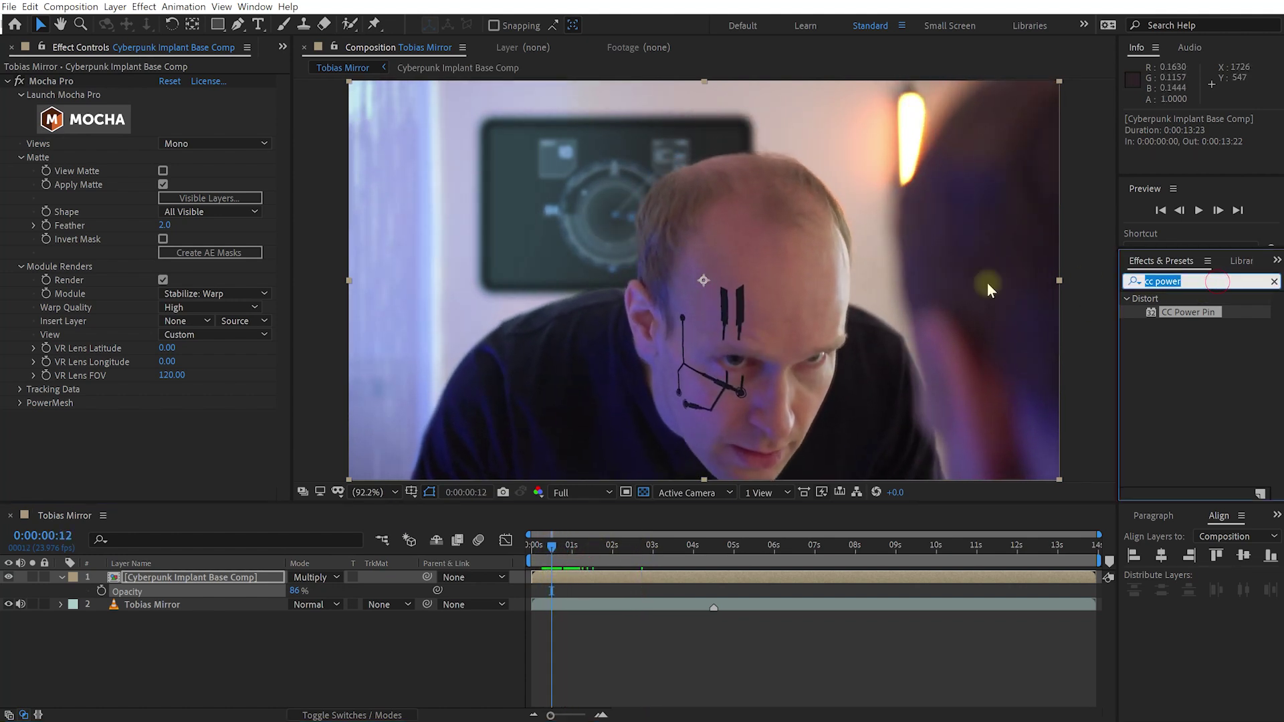
type("cc for")
left_click(1189, 316)
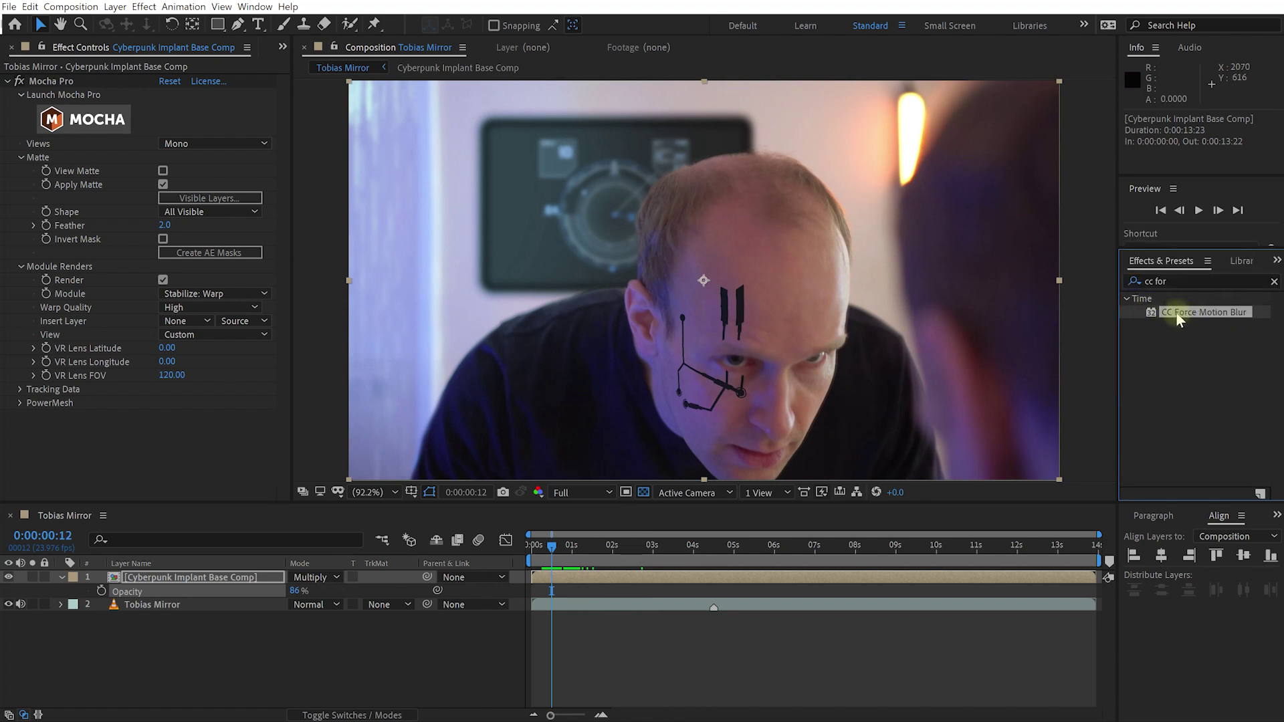
- Apply BCC Motion Blur to the implant comp layer, switch the effect off and collapse its settings
key("ctrl+f")
type("bcc mot")
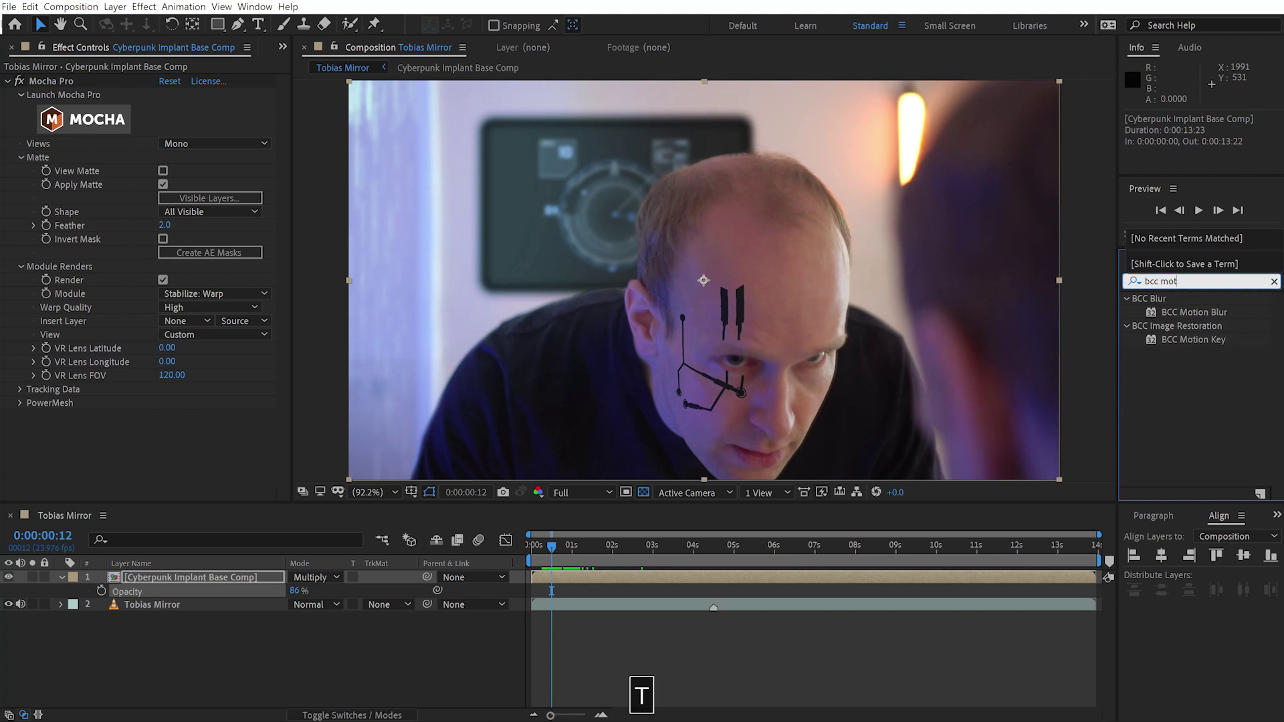
left_click(1170, 313)
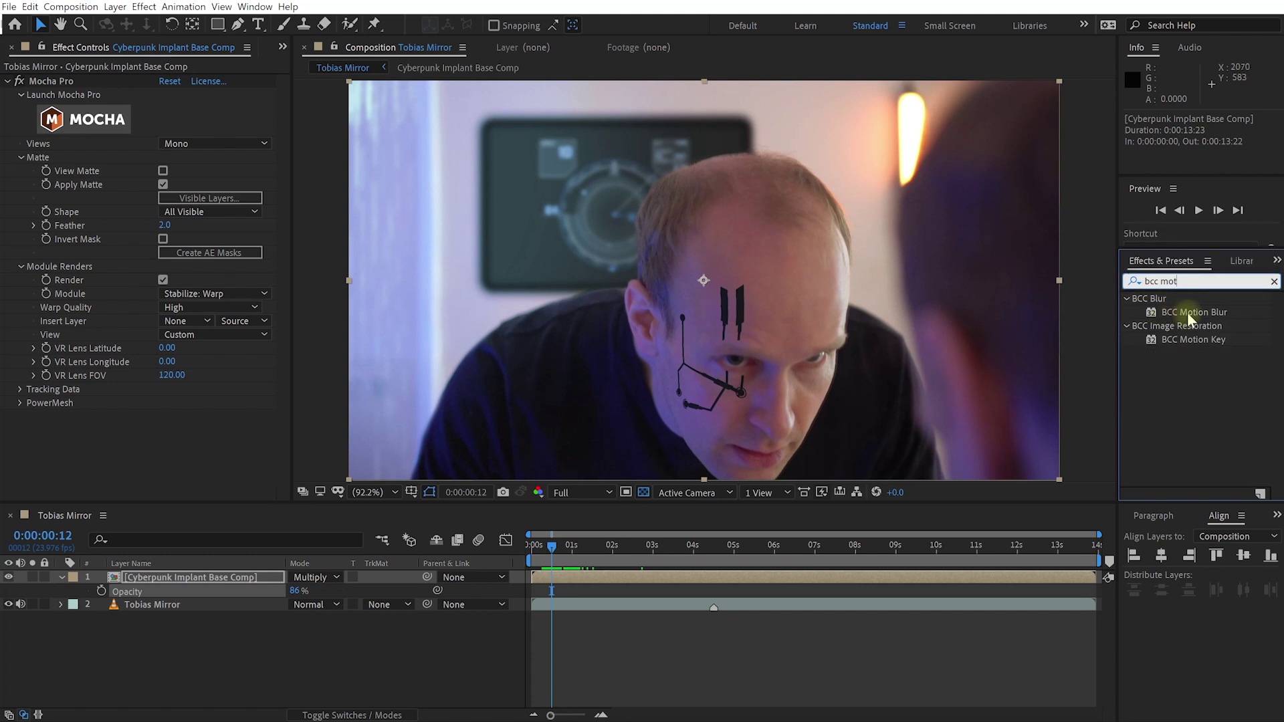
left_click(1198, 311)
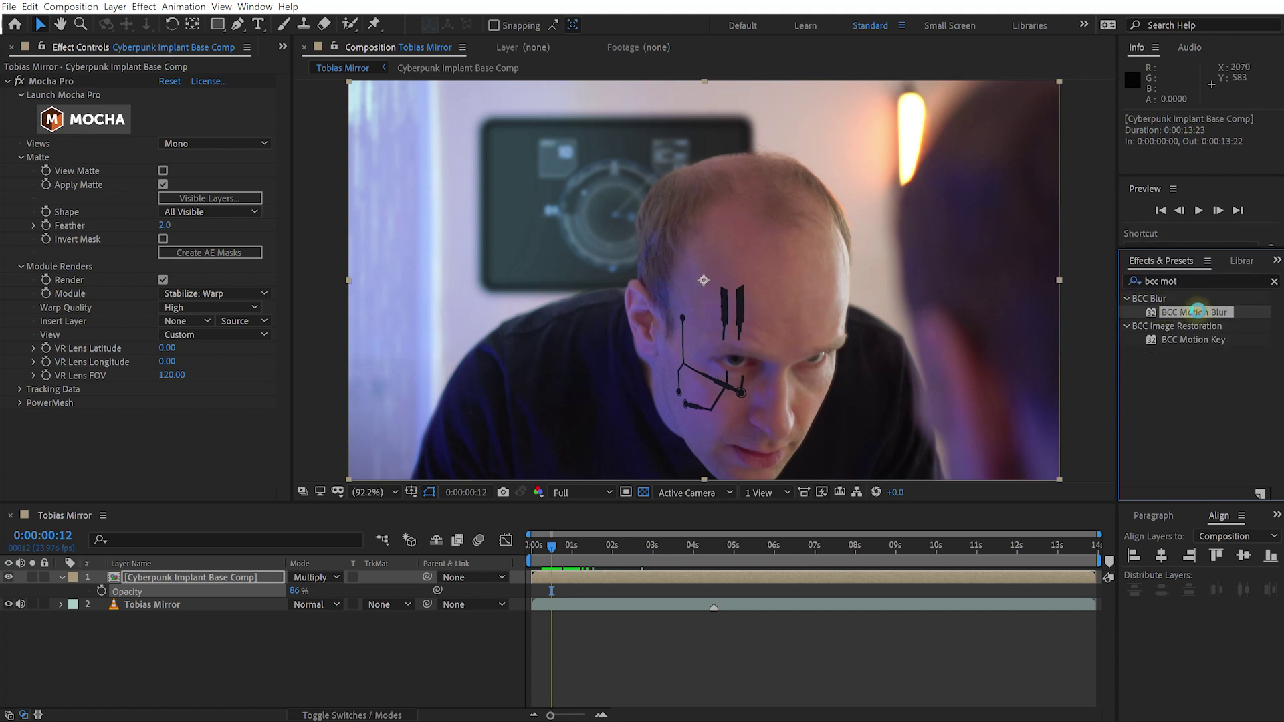
double_click(1196, 313)
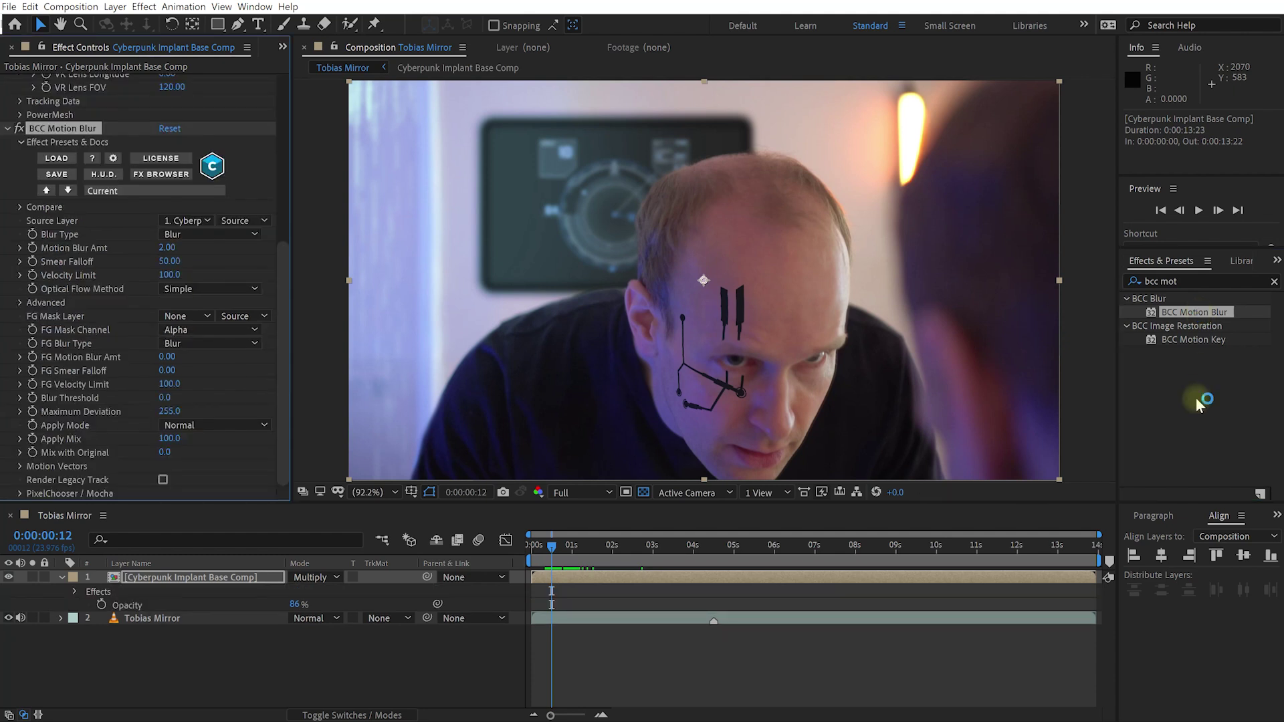
left_click(19, 128)
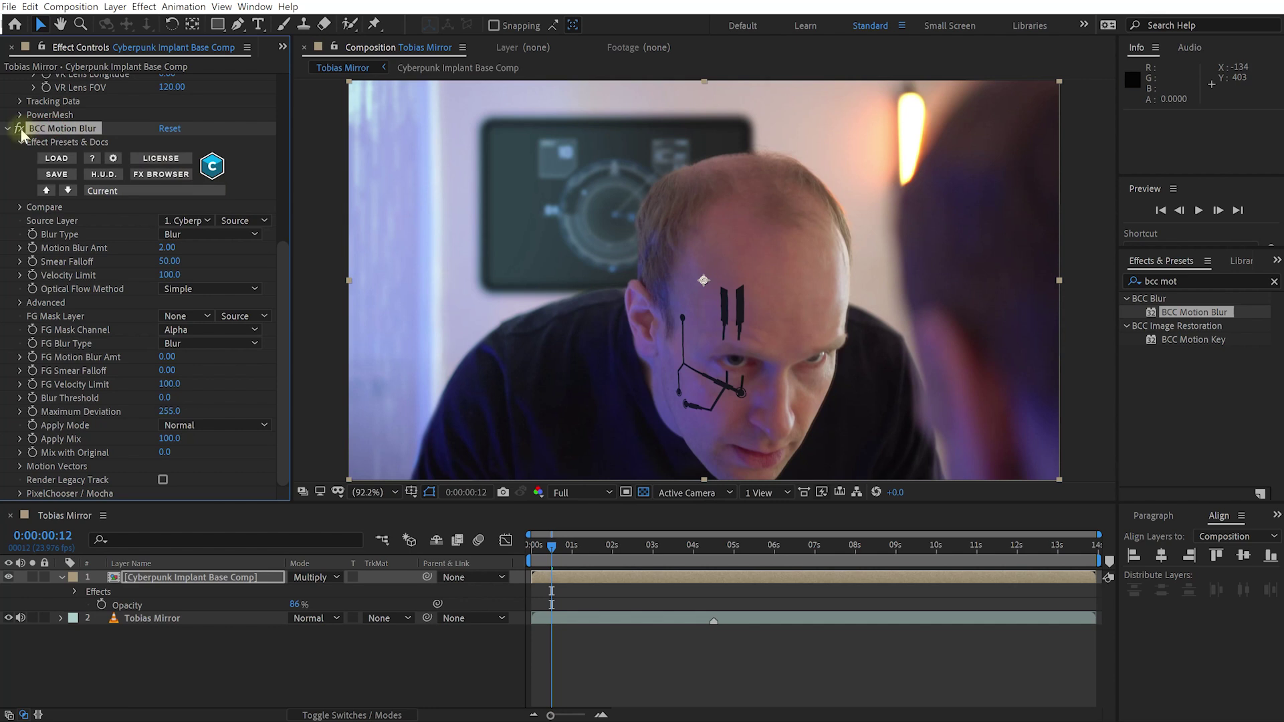
left_click(8, 129)
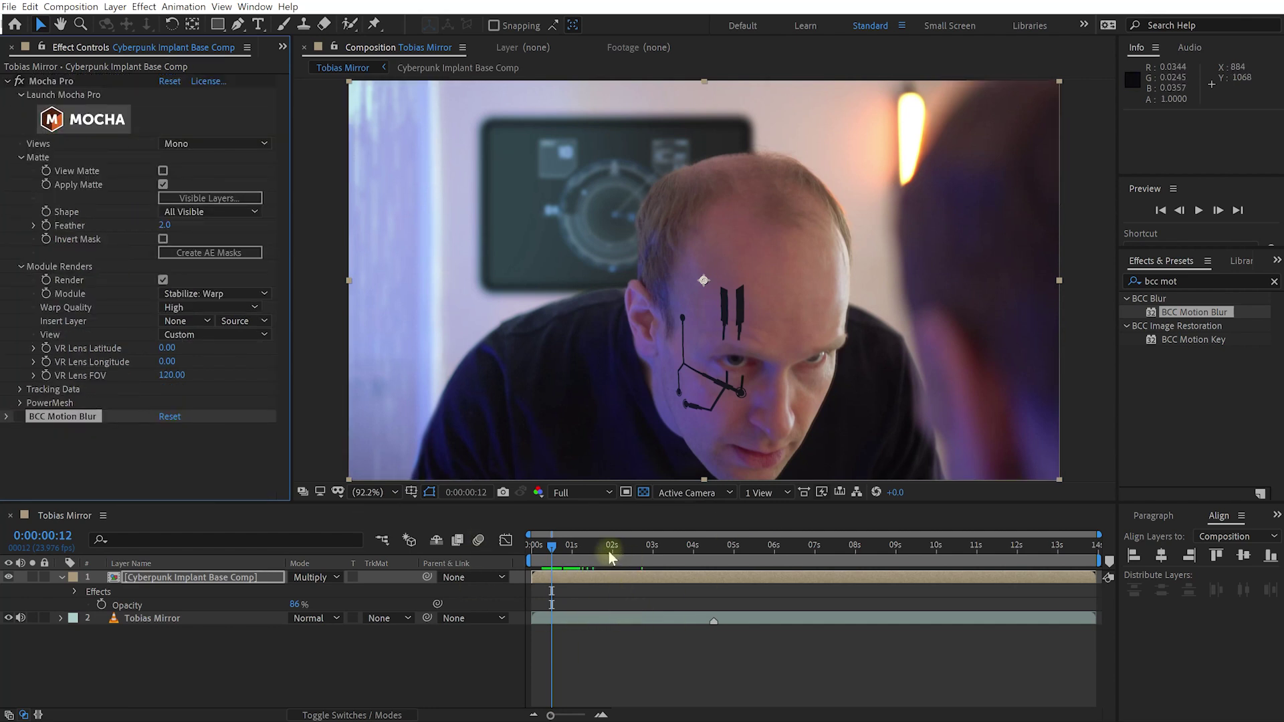
- Examine the implant graphic's sharpness against the skin up close at several frames and return to the full frame at 0:00:03:14
left_click_drag(559, 555, 677, 558)
scroll(771, 371, "up", 2)
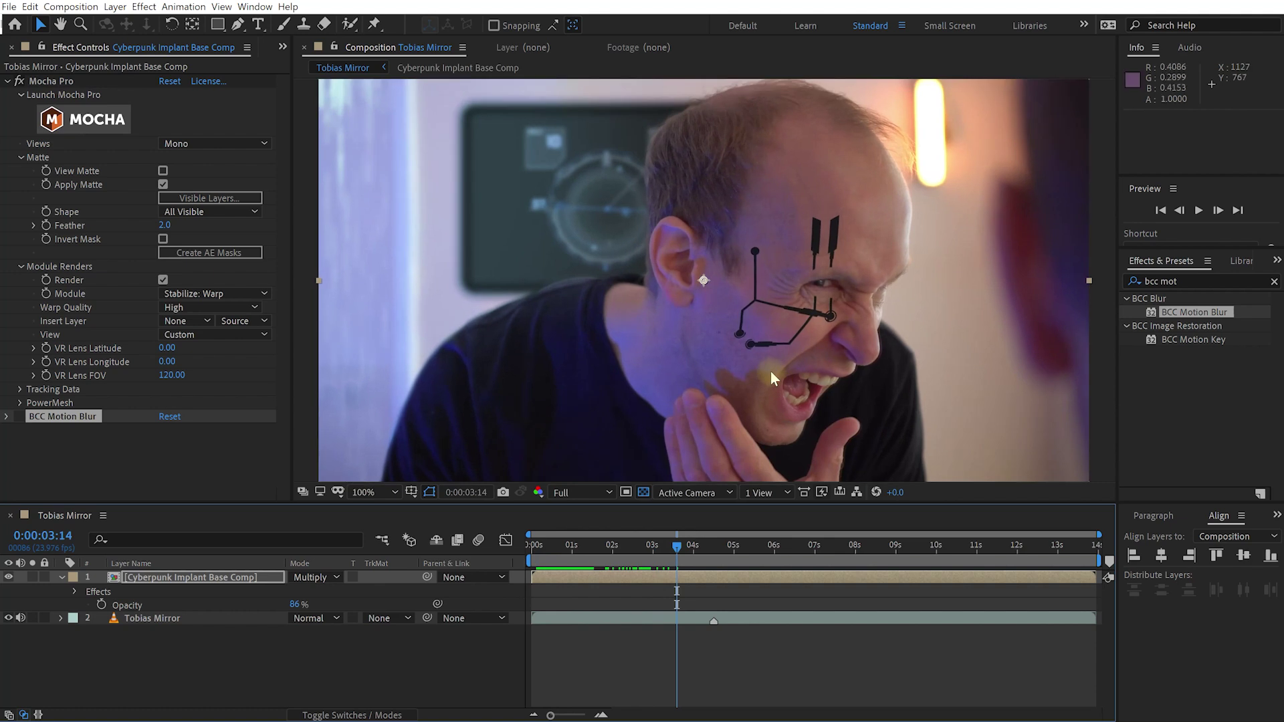
key("space")
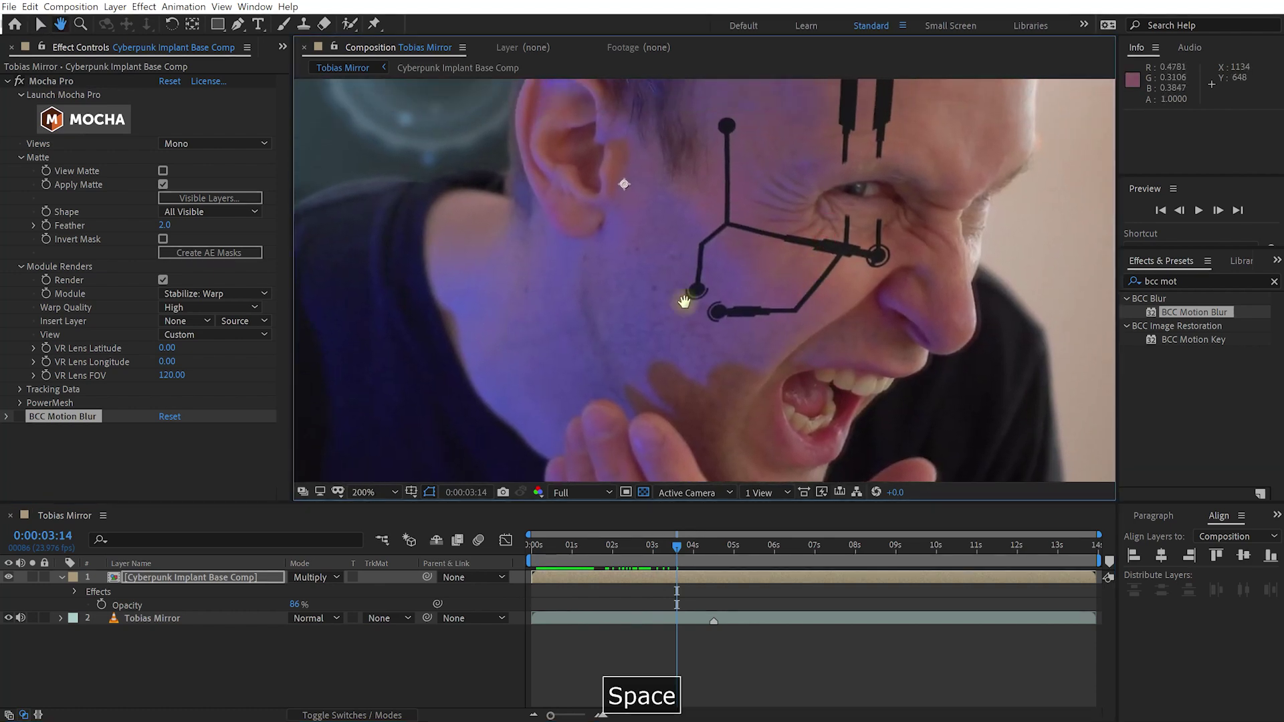
left_click_drag(608, 558, 569, 553)
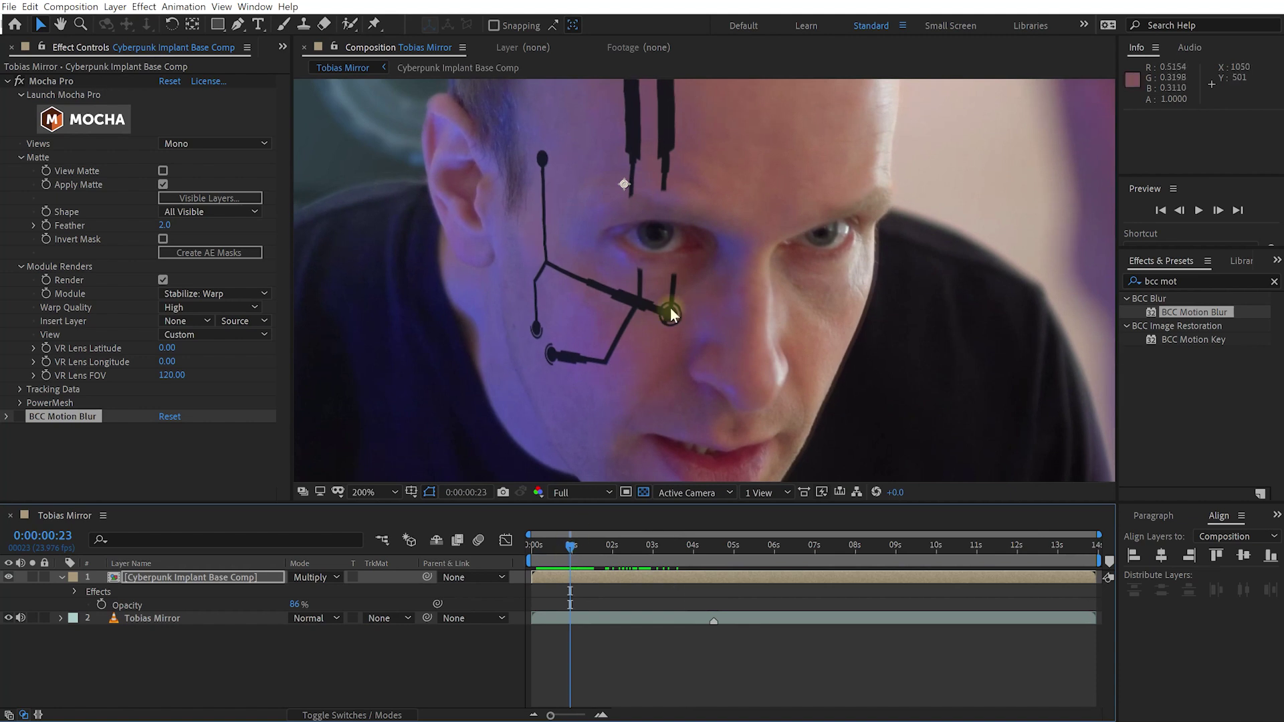
left_click_drag(570, 547, 693, 546)
key("shift+Page_Up")
key("alt+slash")
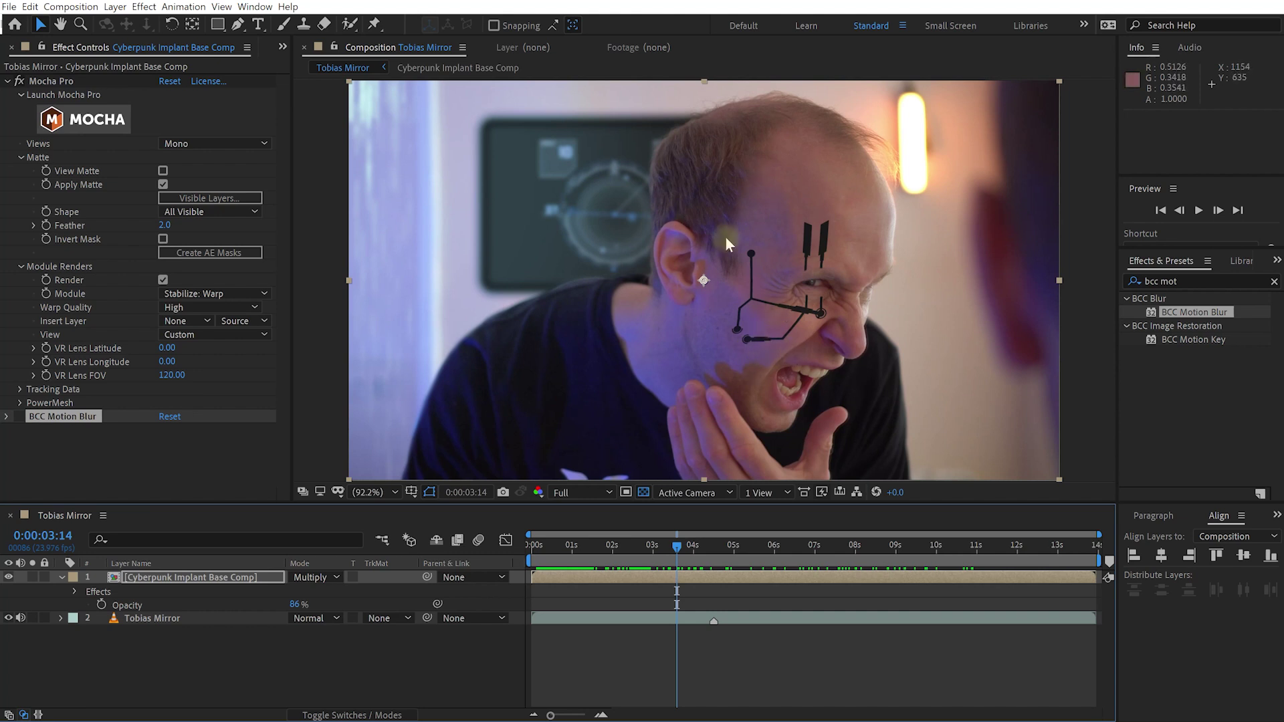
- Find the Camera Lens Blur effect and apply it to the Cyberpunk Implant Base Comp layer
left_click(1186, 278)
left_click(1186, 280)
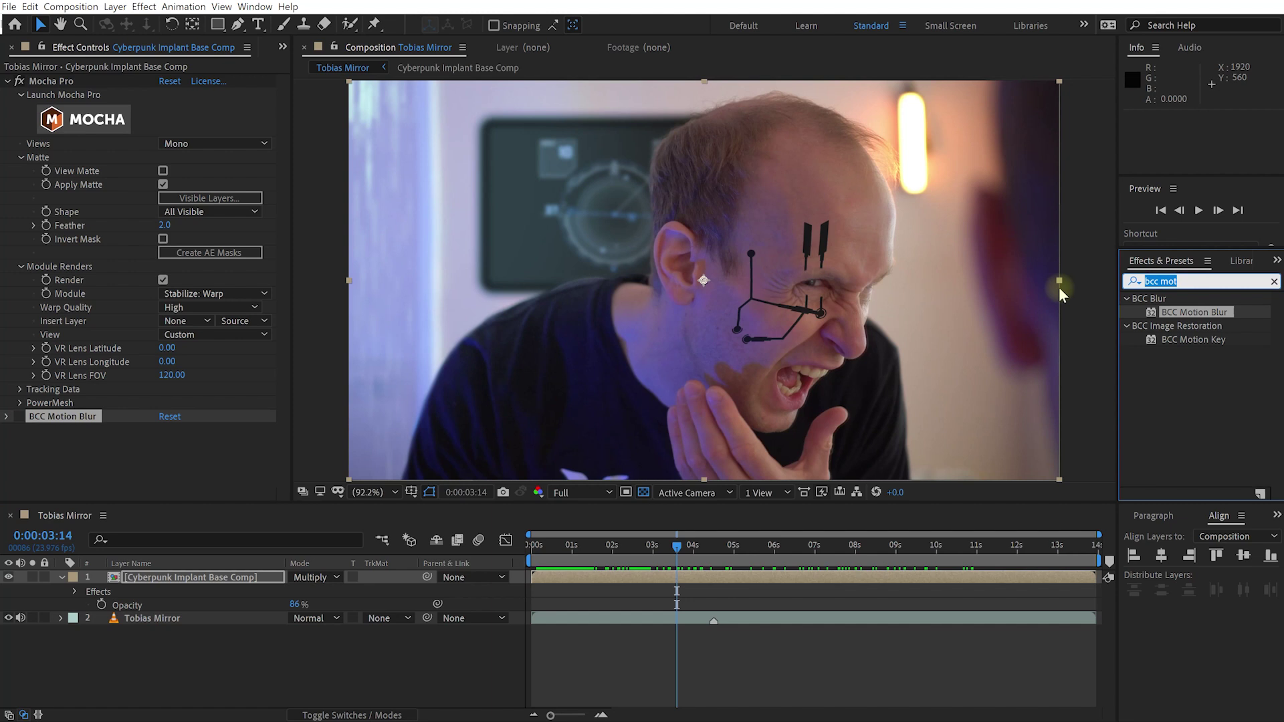
type("camera l")
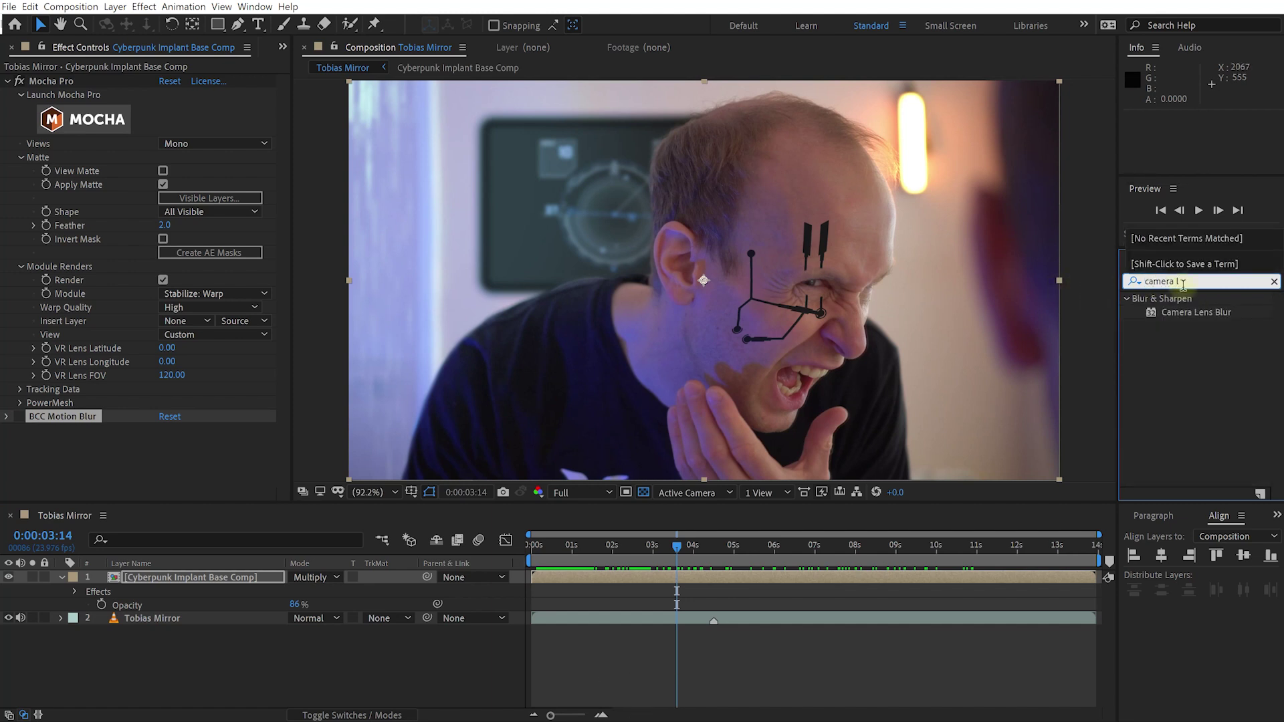
left_click(1196, 312)
left_click_drag(1196, 312, 235, 583)
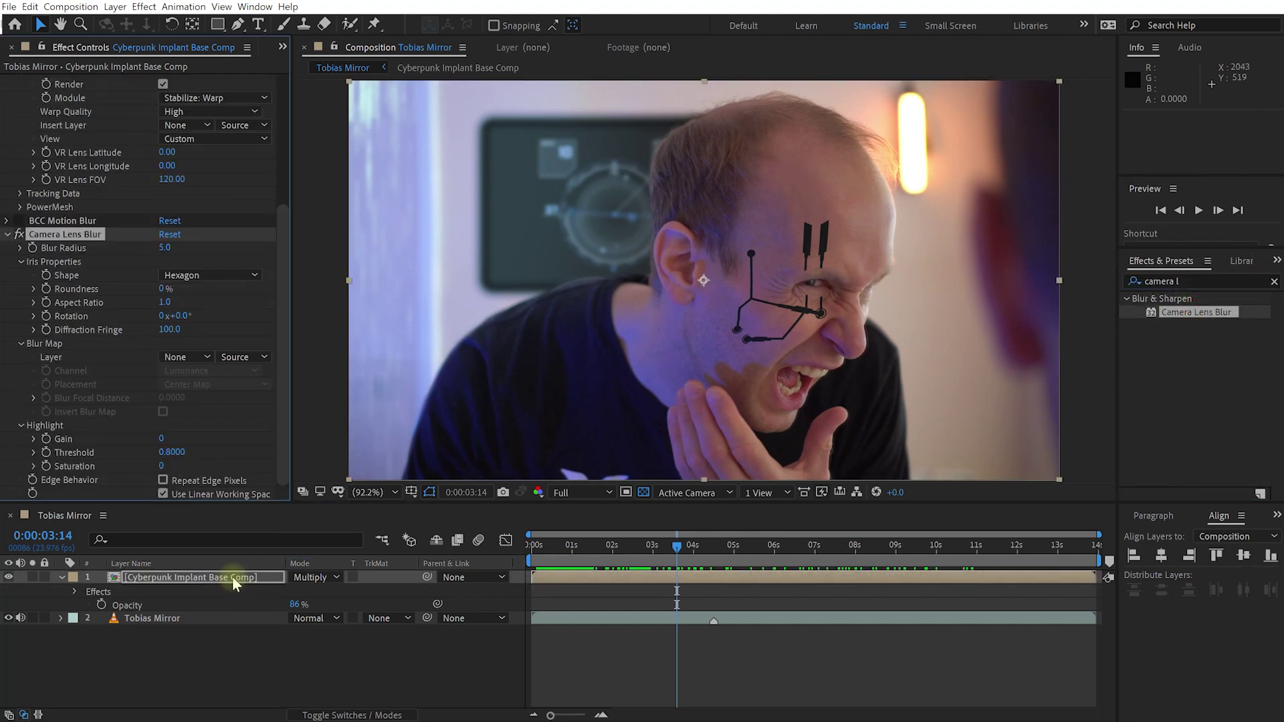
- Try a Camera Lens Blur radius of 2, then set it to 0.5 and collapse the effect's settings
scroll(824, 330, "up", 2)
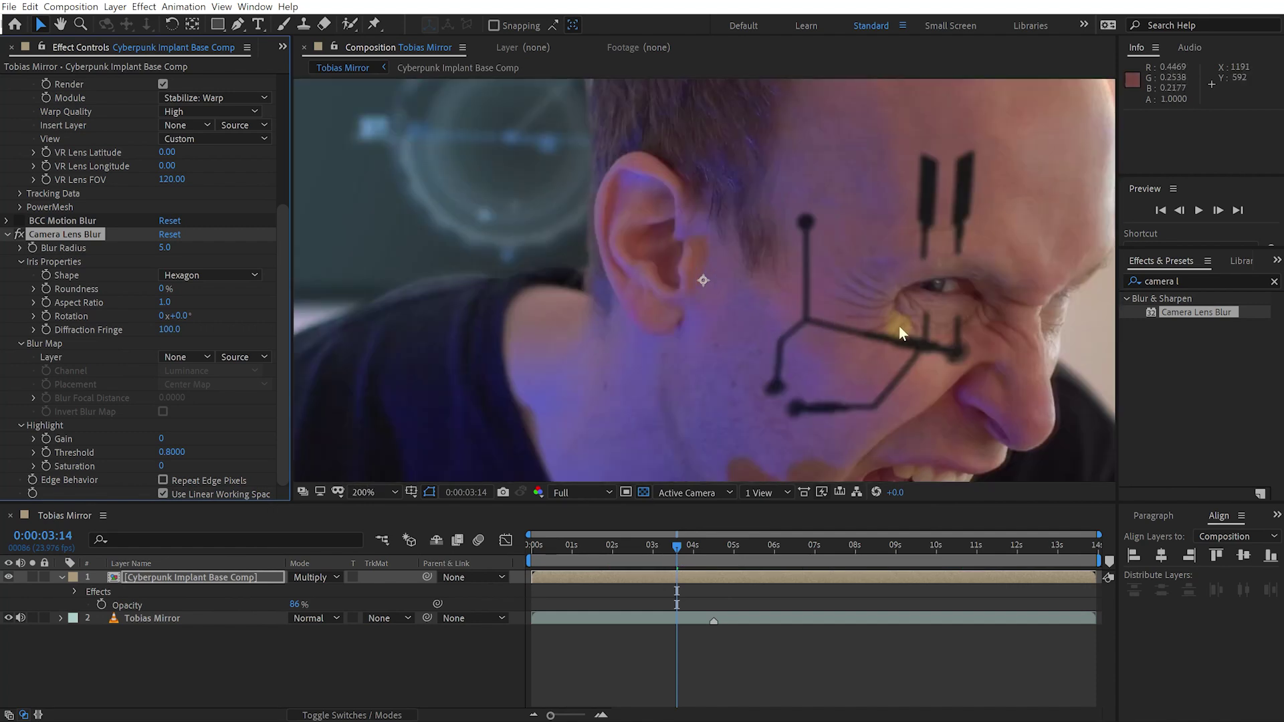
left_click(166, 247)
type("2")
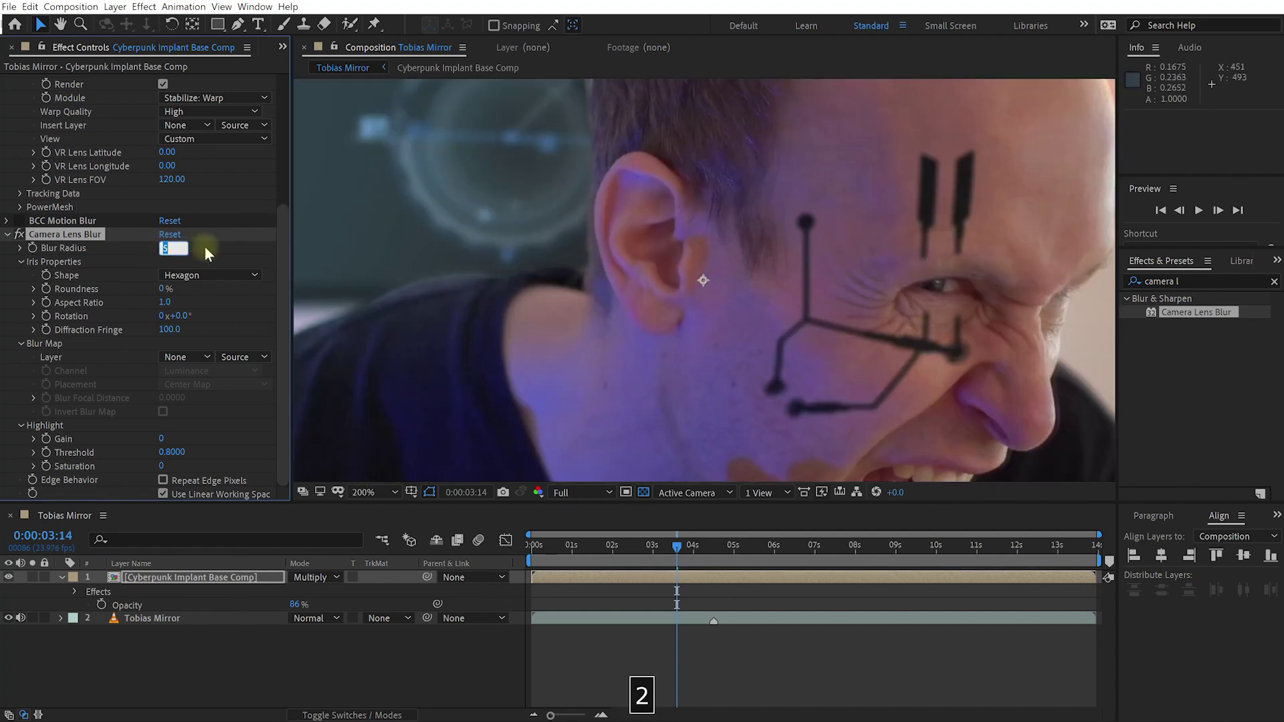
left_click(204, 246)
left_click(170, 247)
type("0.5")
key("Return")
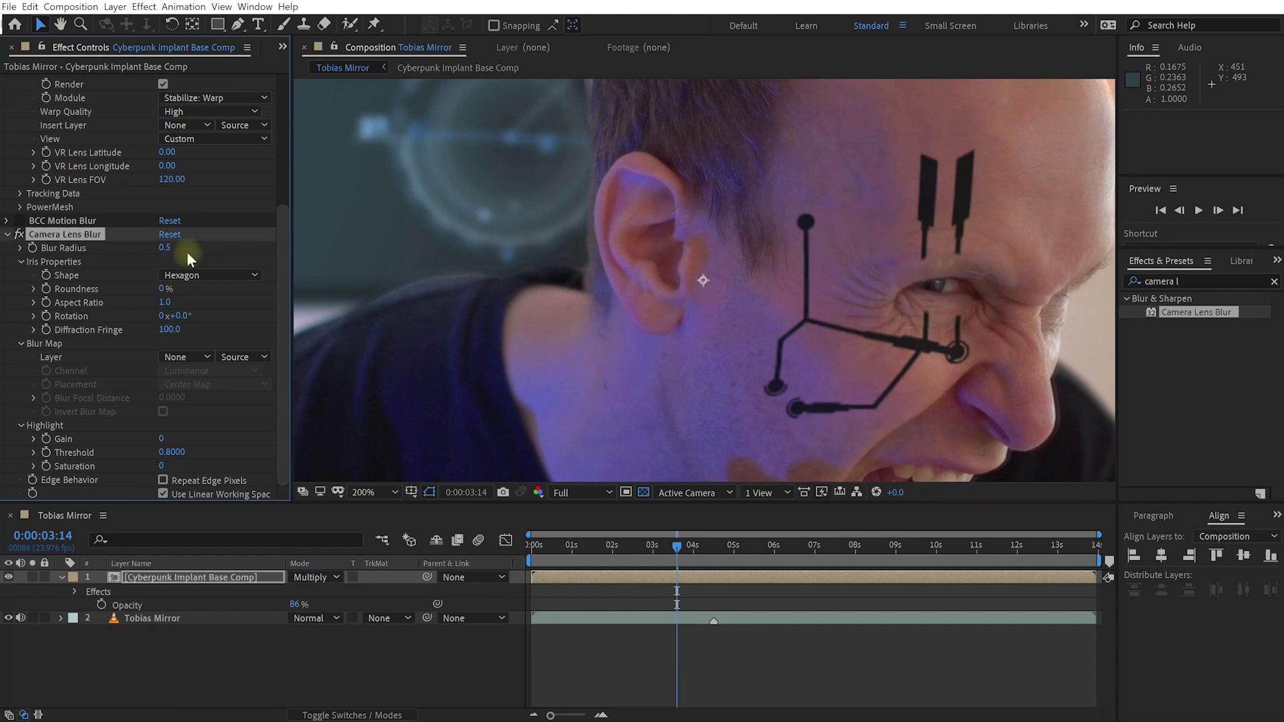
left_click(19, 234)
left_click(7, 235)
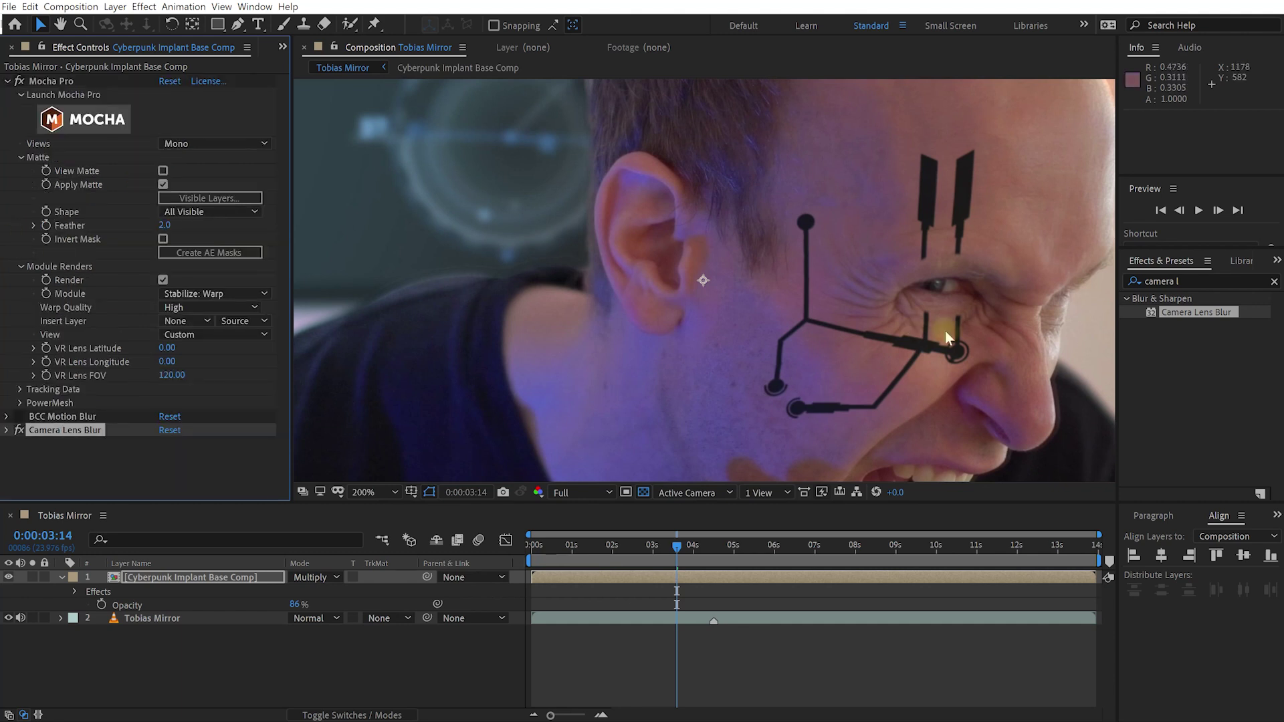
- Add a second Camera Lens Blur below the first one on the implant comp layer
left_click_drag(1174, 312, 75, 451)
scroll(895, 359, "down", 2)
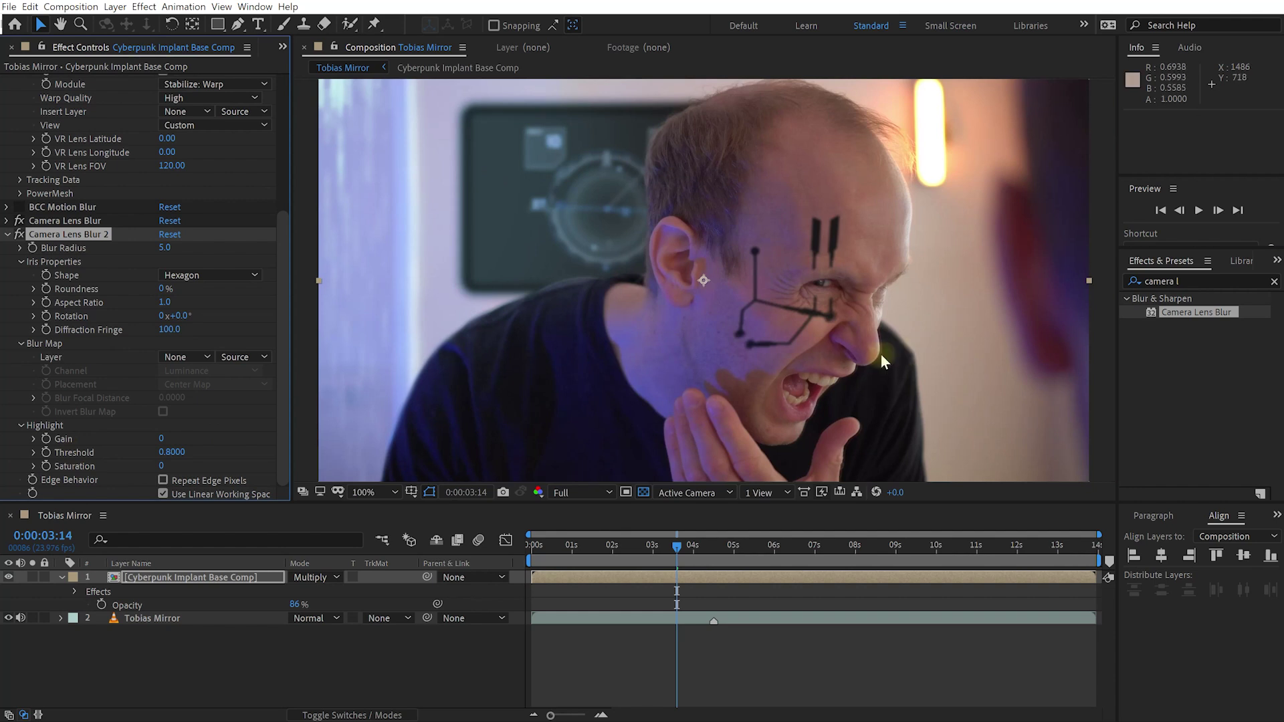
- Draw a rectangular mask enclosing the whole frame on the implant layer and a narrow vertical one about 130 px wide beside the ear
left_click(217, 26)
scroll(624, 247, "down", 2)
left_click_drag(455, 124, 954, 418)
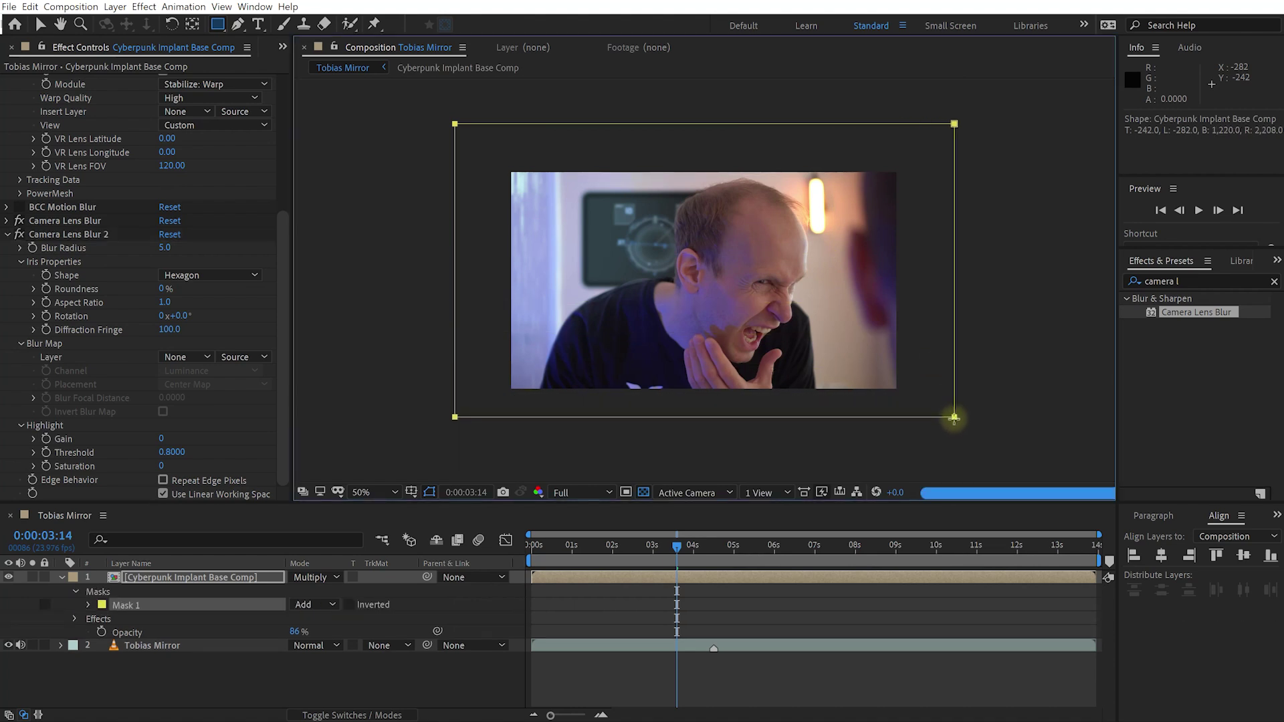
scroll(791, 332, "up", 2)
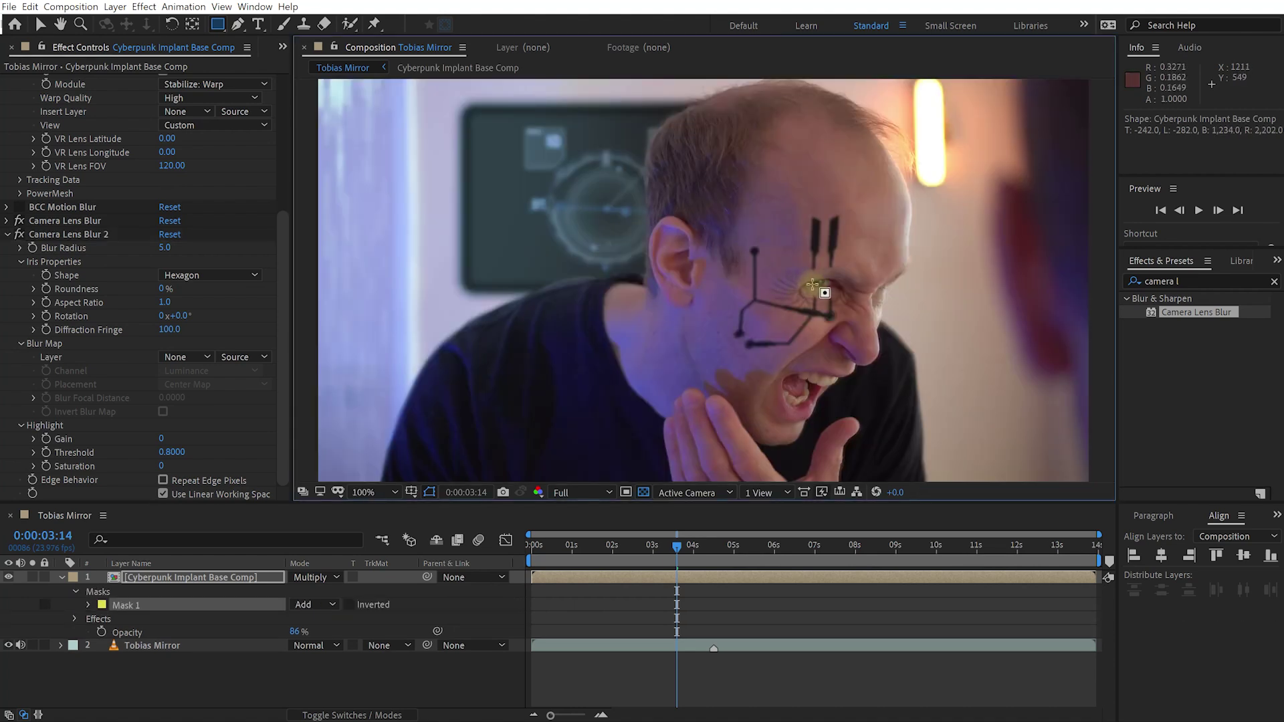
left_click_drag(707, 159, 756, 505)
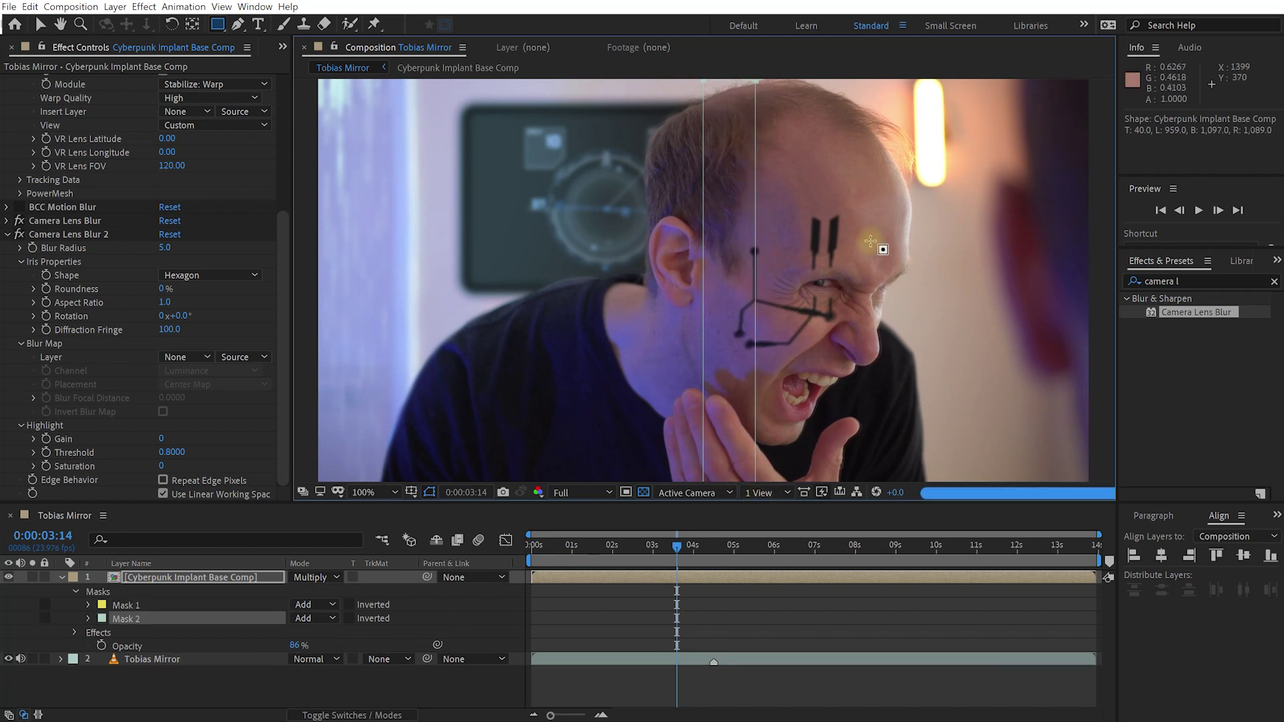
key("comma")
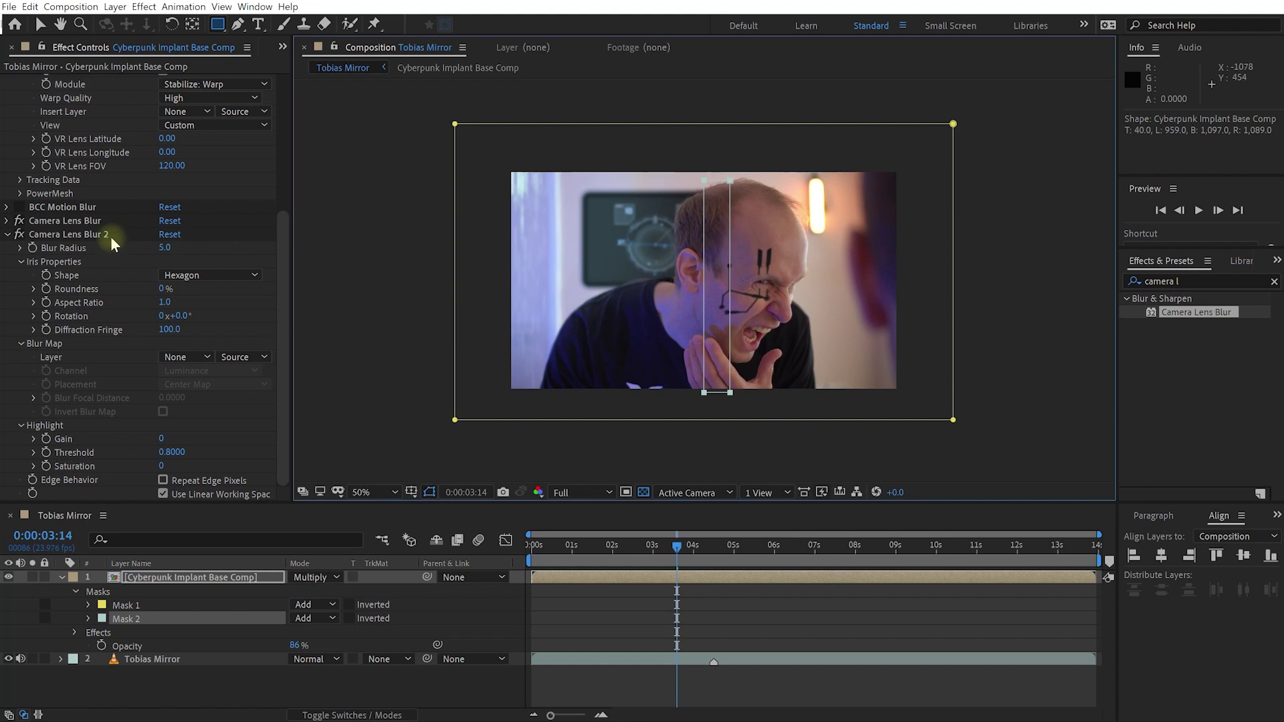
- Add Mask 1 and Mask 2 as mask references in Camera Lens Blur 2's compositing options
left_click(95, 236)
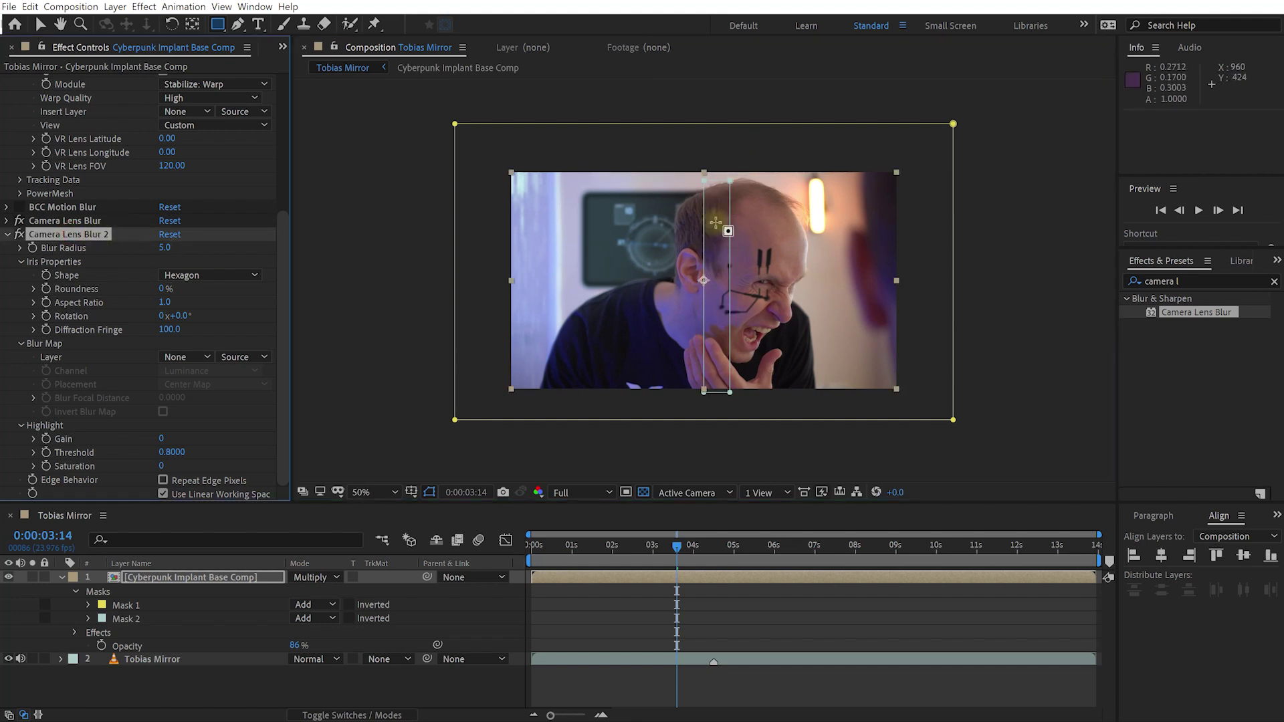
key("period")
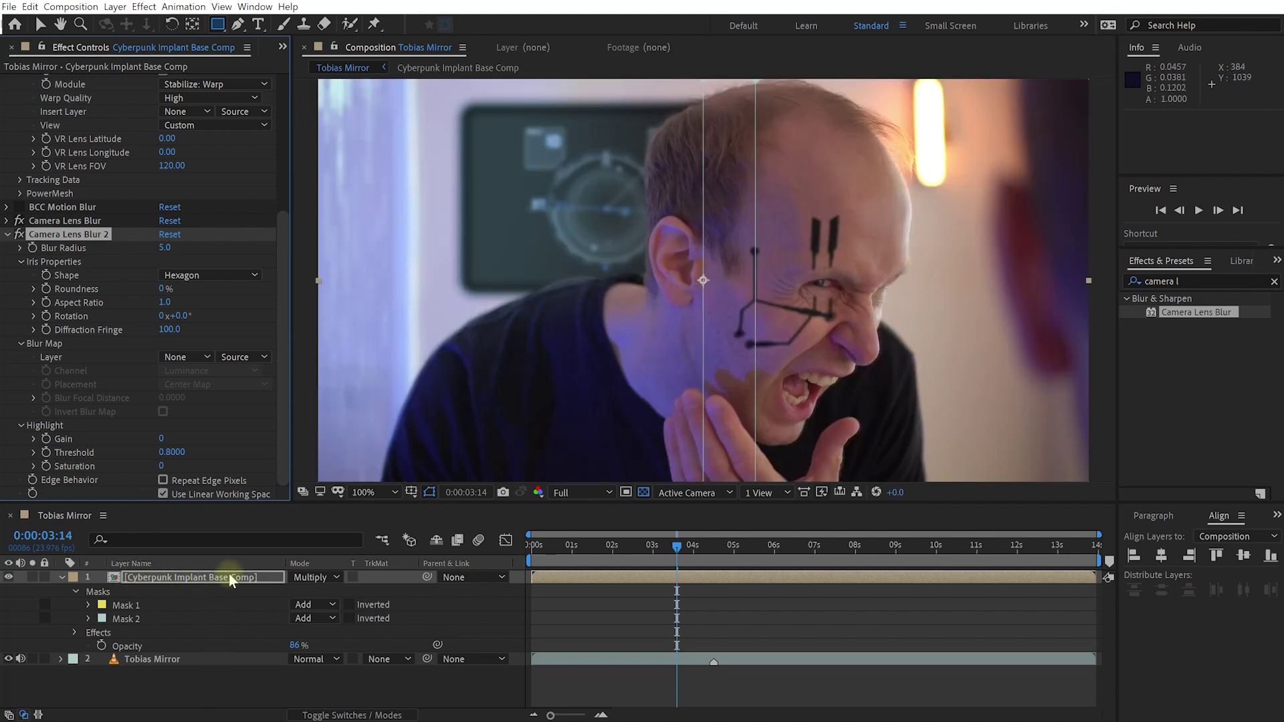
left_click(74, 633)
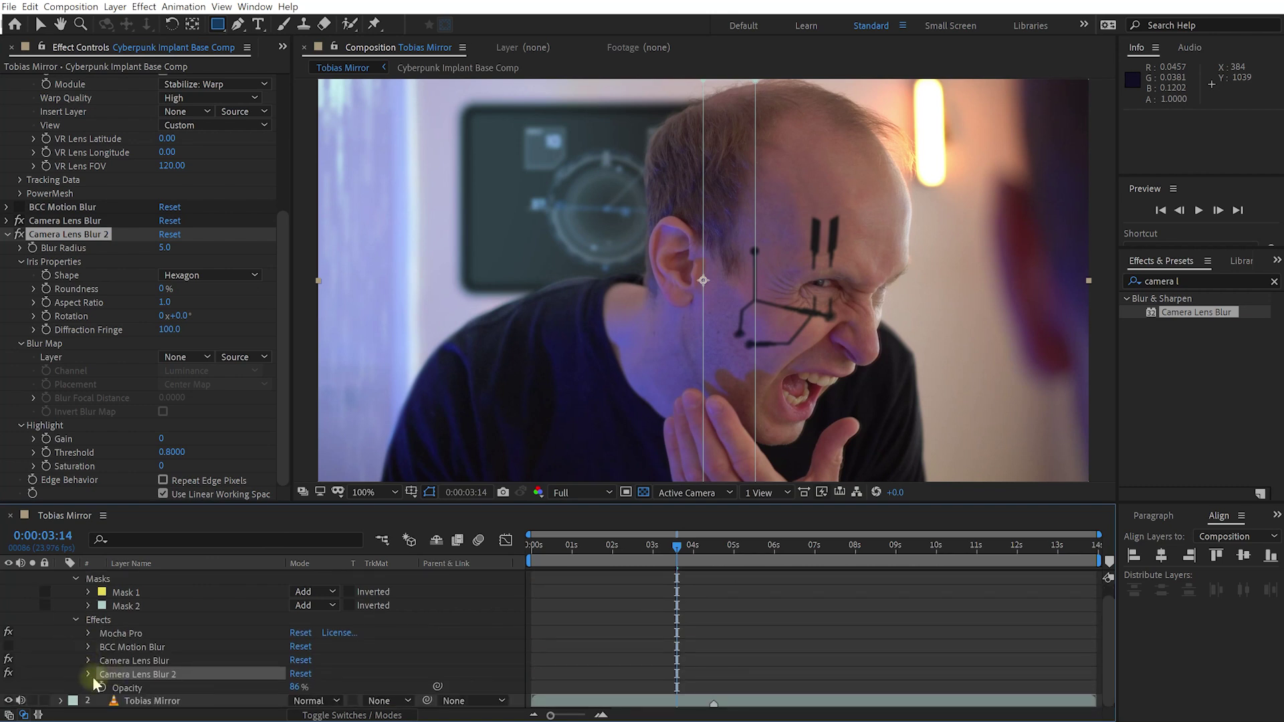
left_click(87, 674)
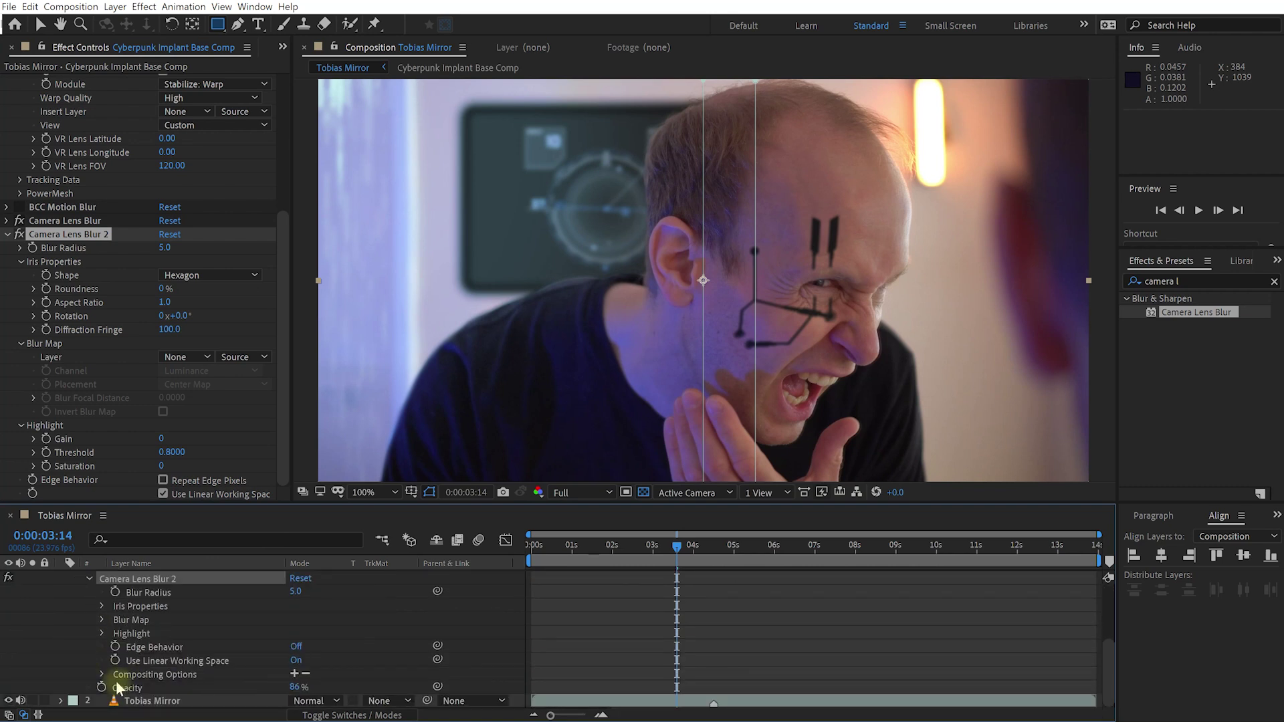
left_click(294, 674)
left_click(294, 673)
scroll(294, 671, "down", 1)
left_click(336, 647)
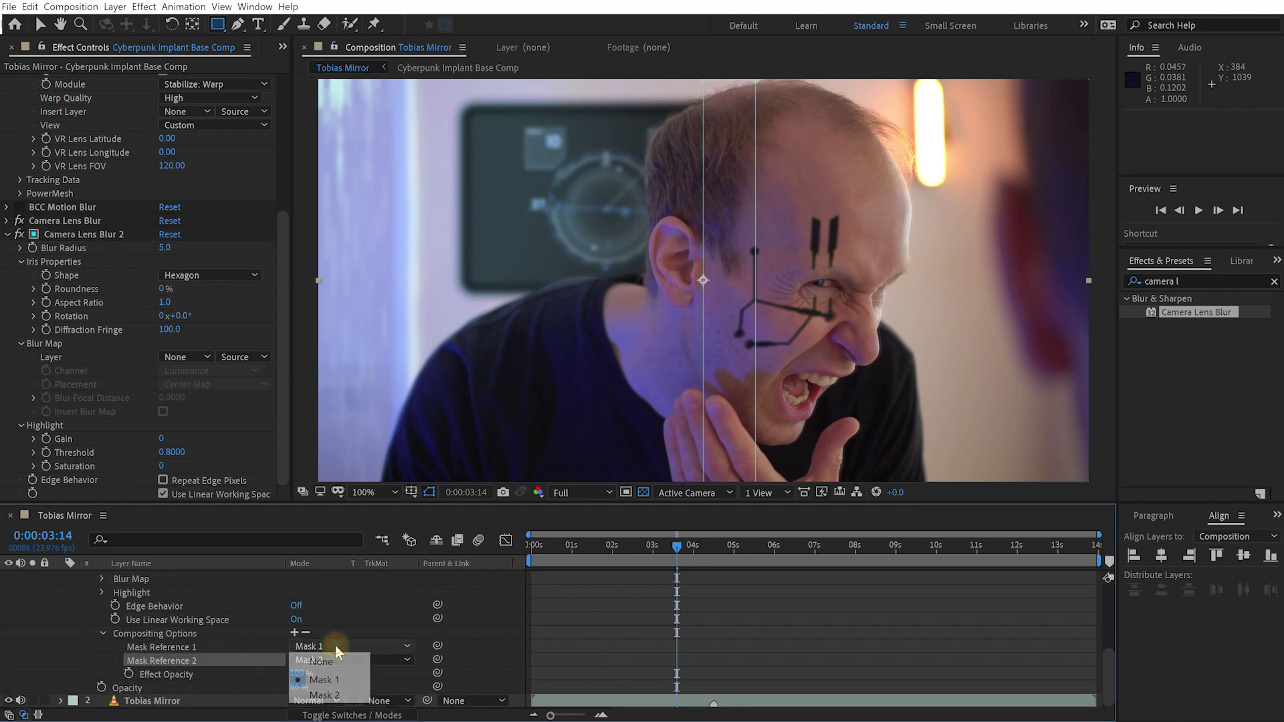
left_click(338, 680)
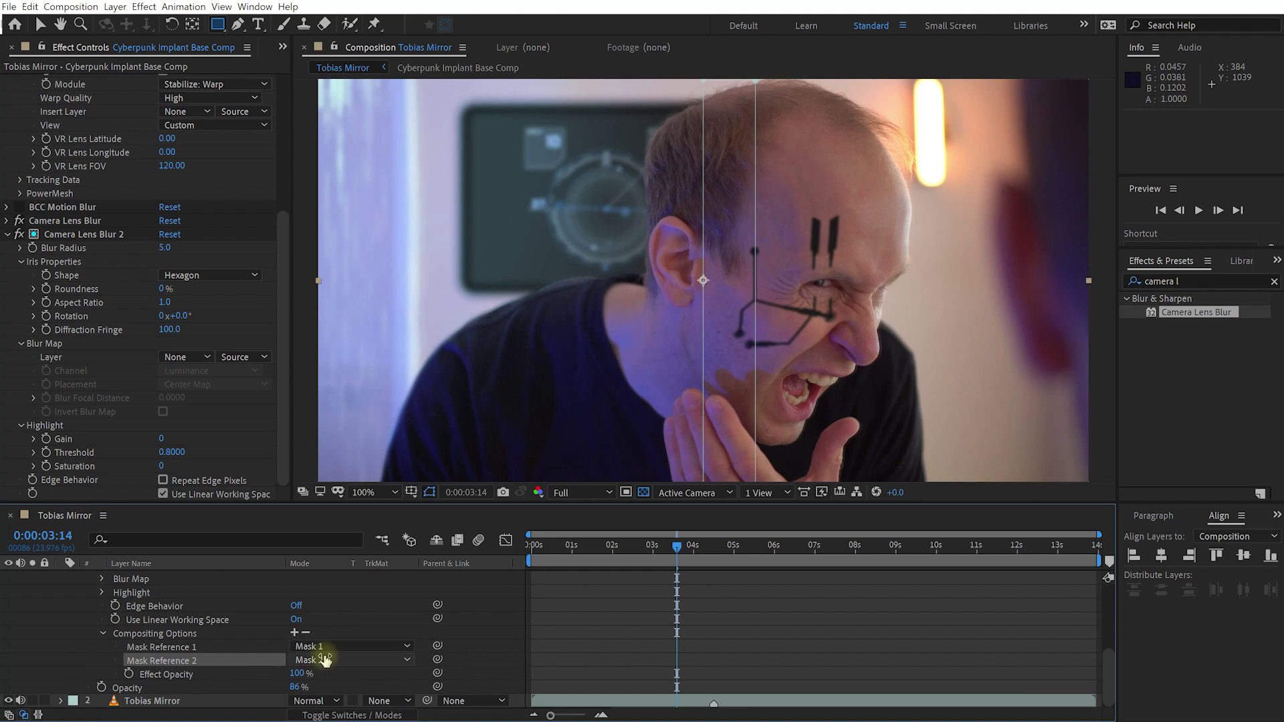
- Set the mode of Mask 2 on the implant comp layer to Subtract
scroll(320, 664, "up", 5)
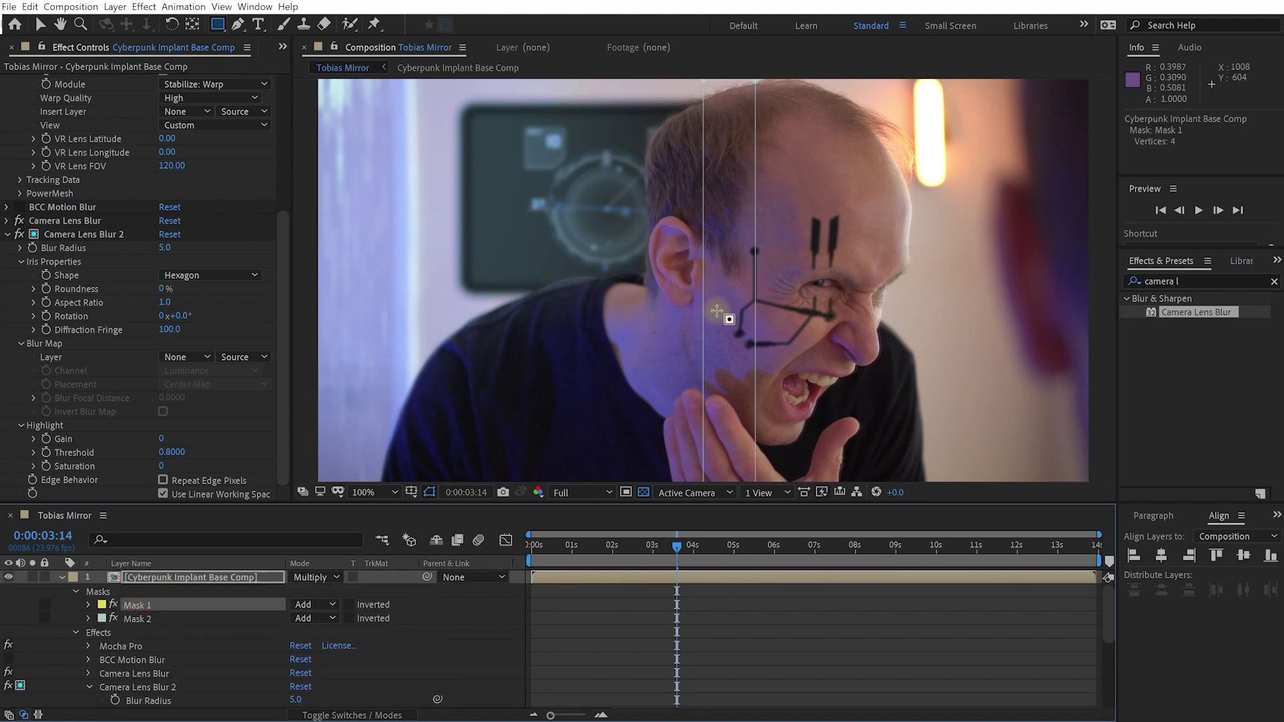
scroll(719, 311, "down", 2)
scroll(796, 324, "up", 1)
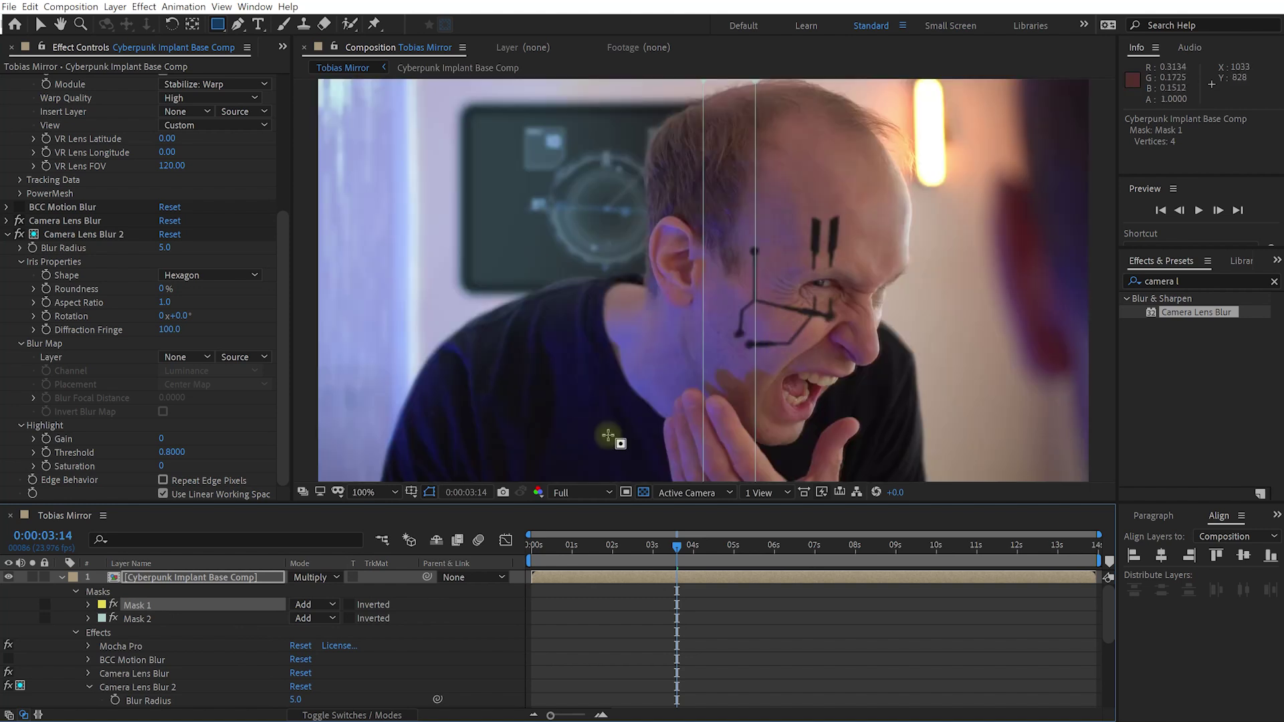
left_click(138, 618)
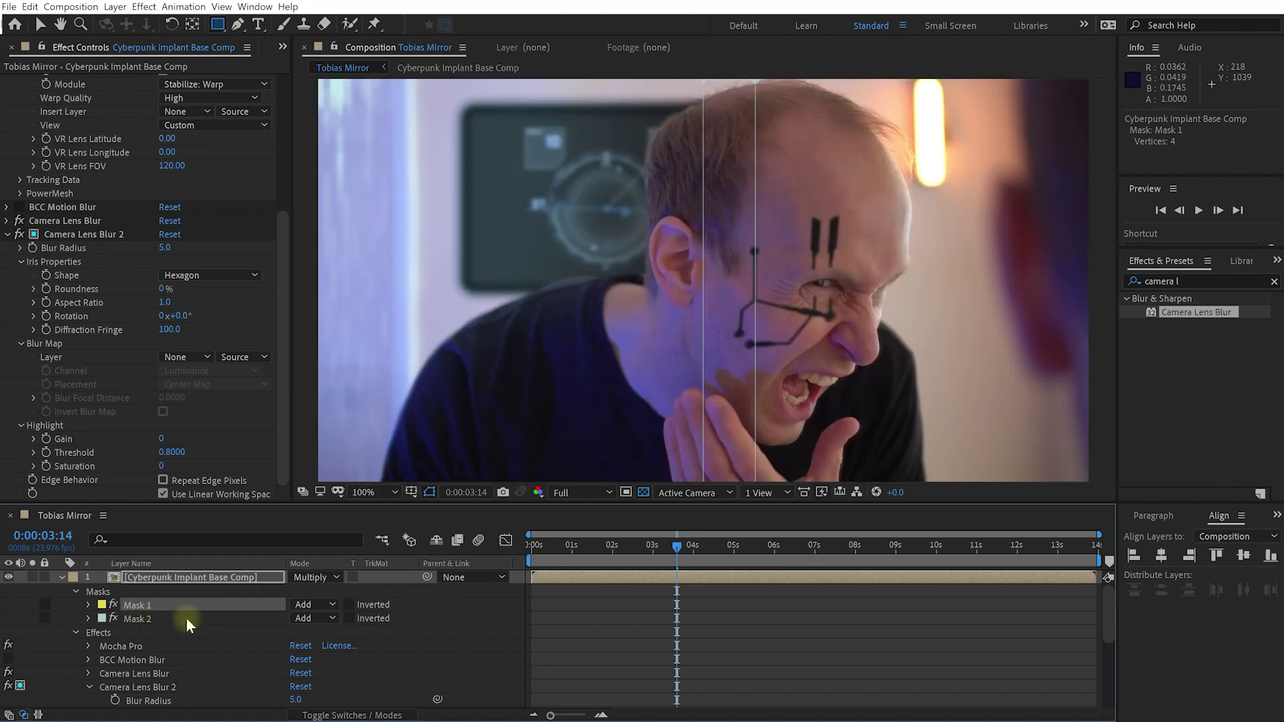
left_click(305, 620)
left_click(327, 665)
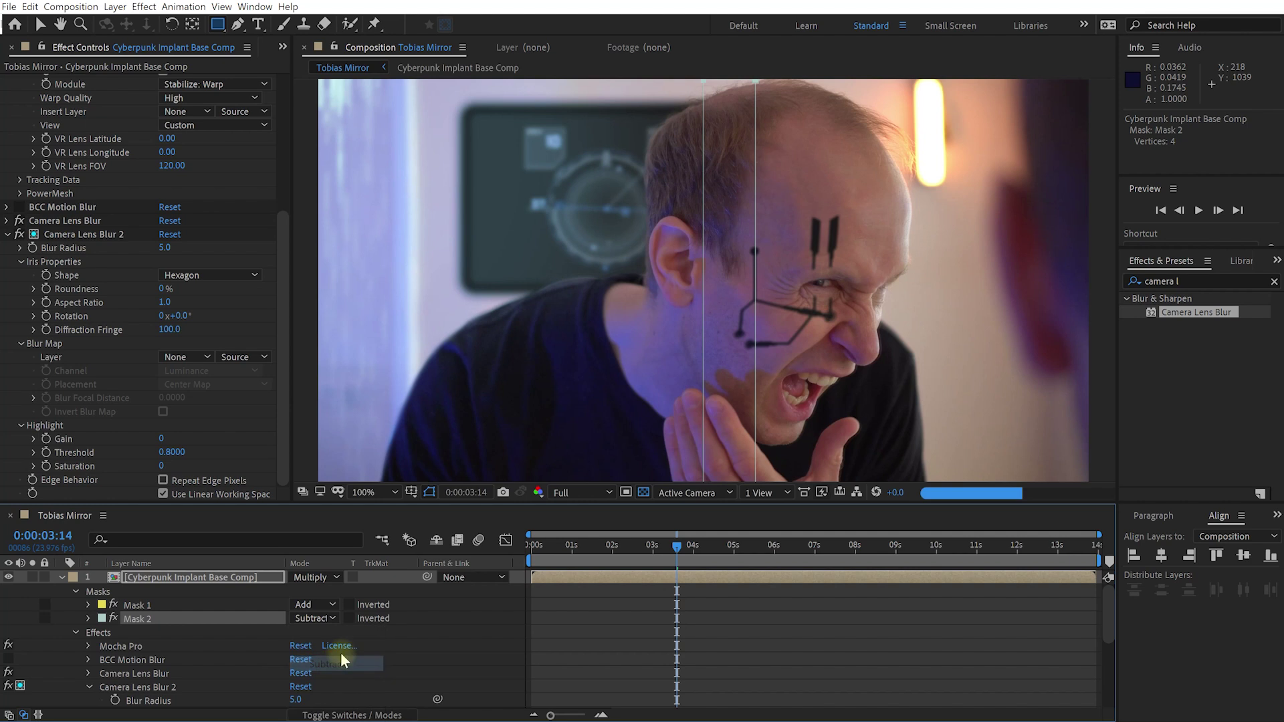
- Move Mask 2 onto the cheek between the ear and the implant graphic and set its feather to 132 pixels
key("period")
key("v")
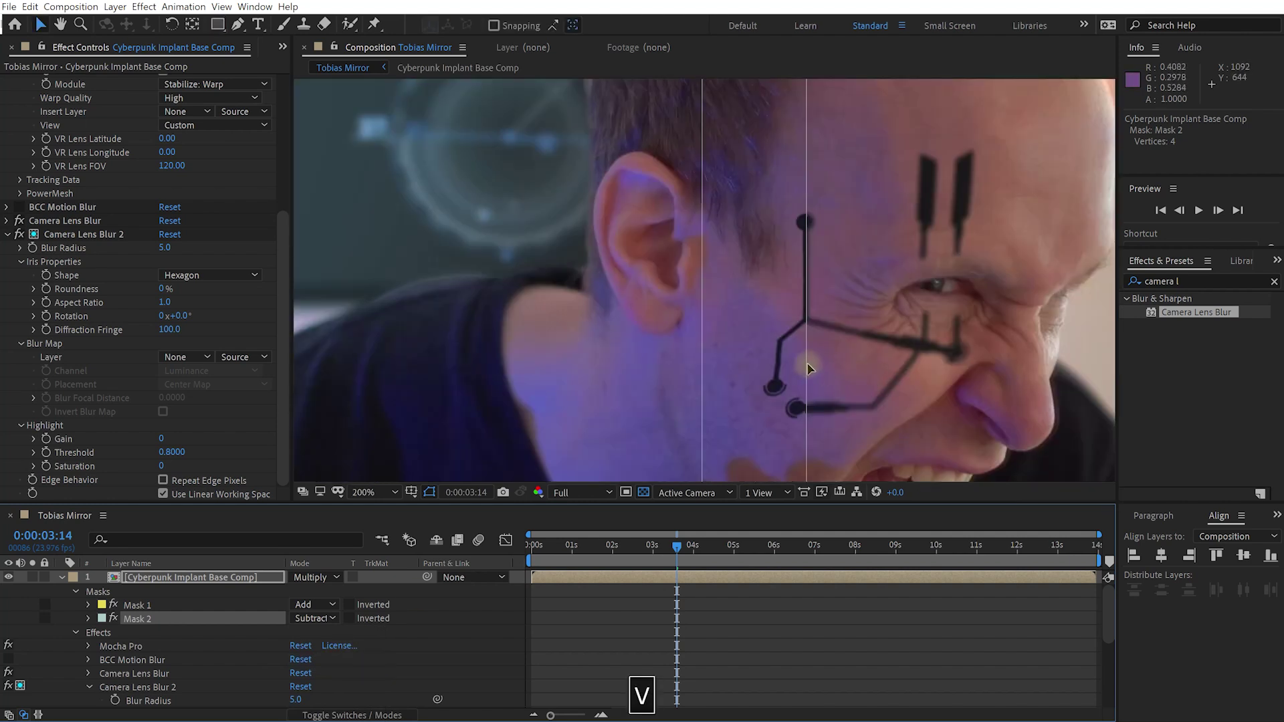
left_click_drag(778, 362, 933, 367)
left_click_drag(820, 359, 779, 364)
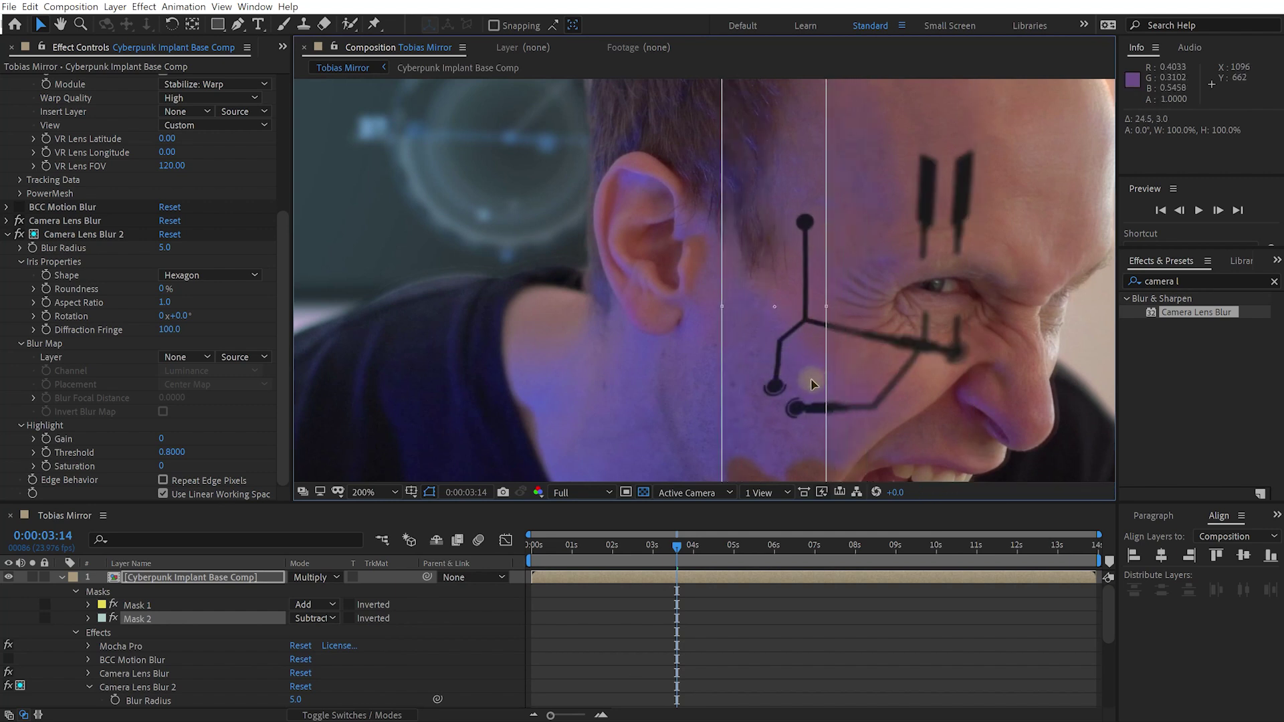
left_click(88, 619)
mouse_move(326, 648)
left_mouse_down()
mouse_move(374, 652)
mouse_move(339, 645)
left_mouse_up()
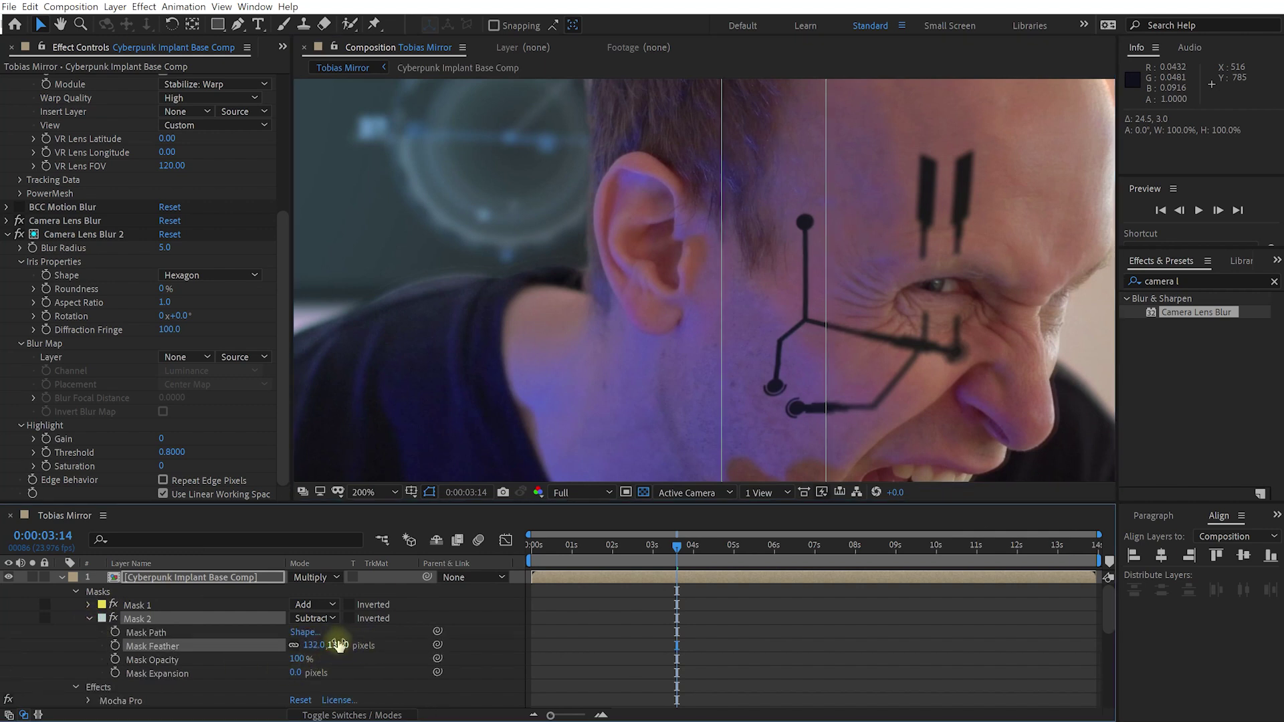
- Enable keyframing of Mask 2's path, feather and opacity at 0:00:03:14 and animate the mask to follow the face through the clip
left_click(115, 646)
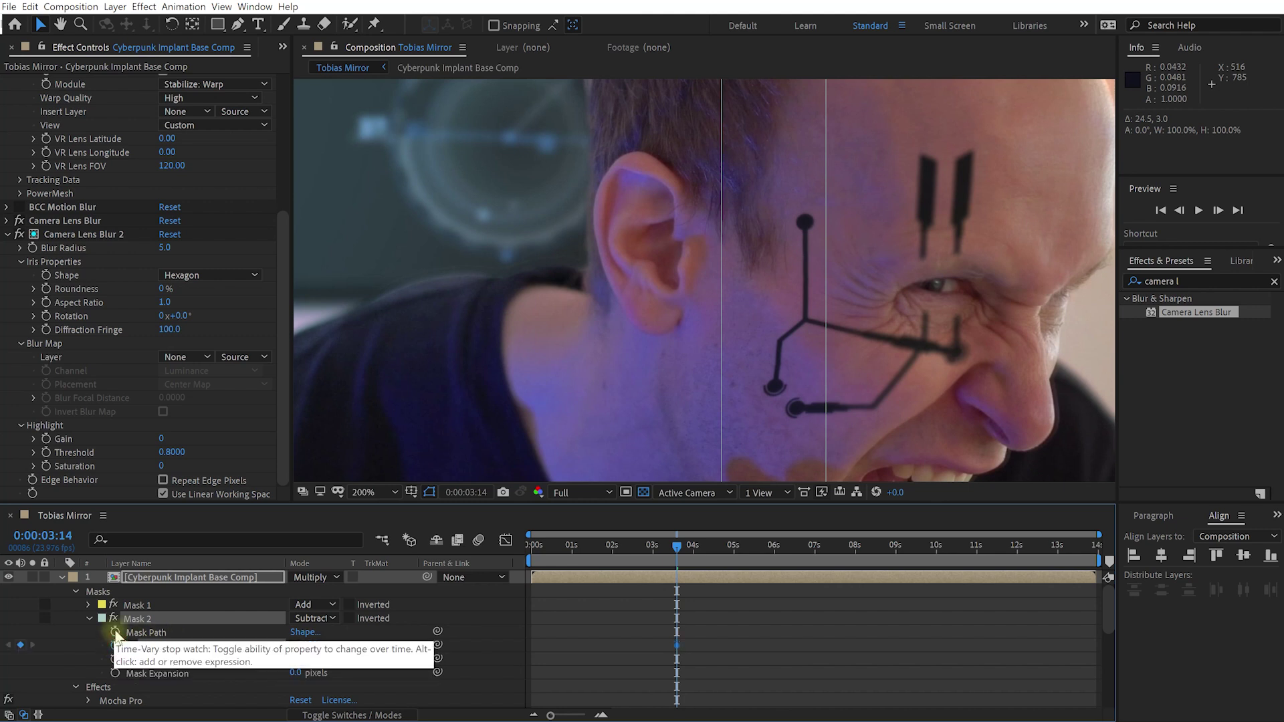
left_click(115, 632)
left_click(115, 661)
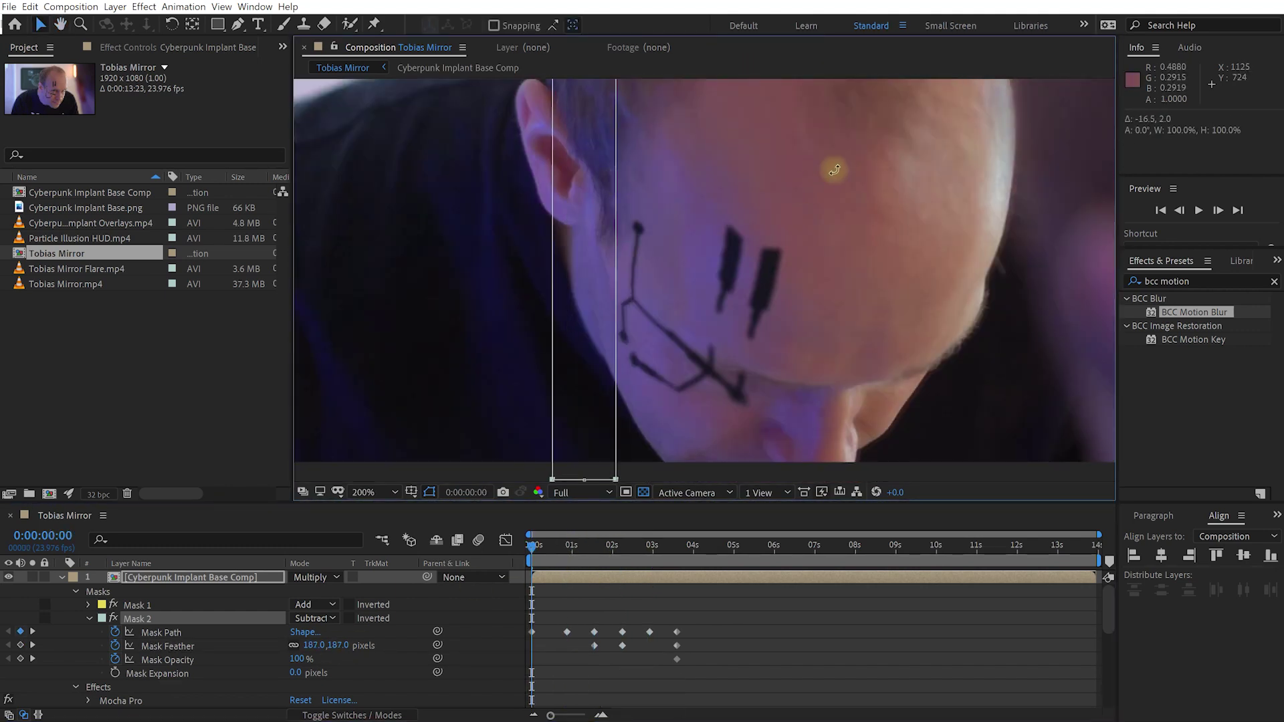
left_click(652, 545)
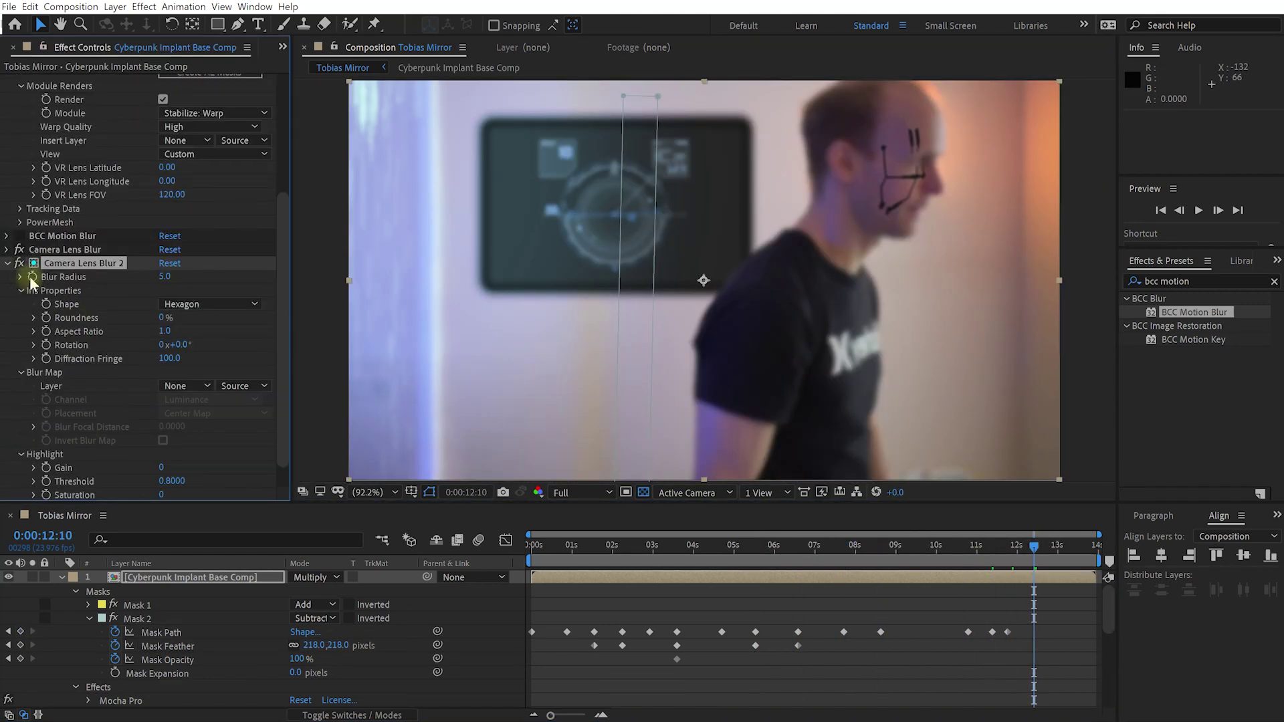
- Keyframe the Blur Radius of Camera Lens Blur 2 to reach 8 at 0:00:11:18 and 30 shortly after 0:00:12:00
mouse_move(1030, 548)
left_mouse_down()
mouse_move(992, 555)
mouse_move(1008, 555)
left_mouse_up()
left_click(32, 277)
left_click(165, 277)
type("15")
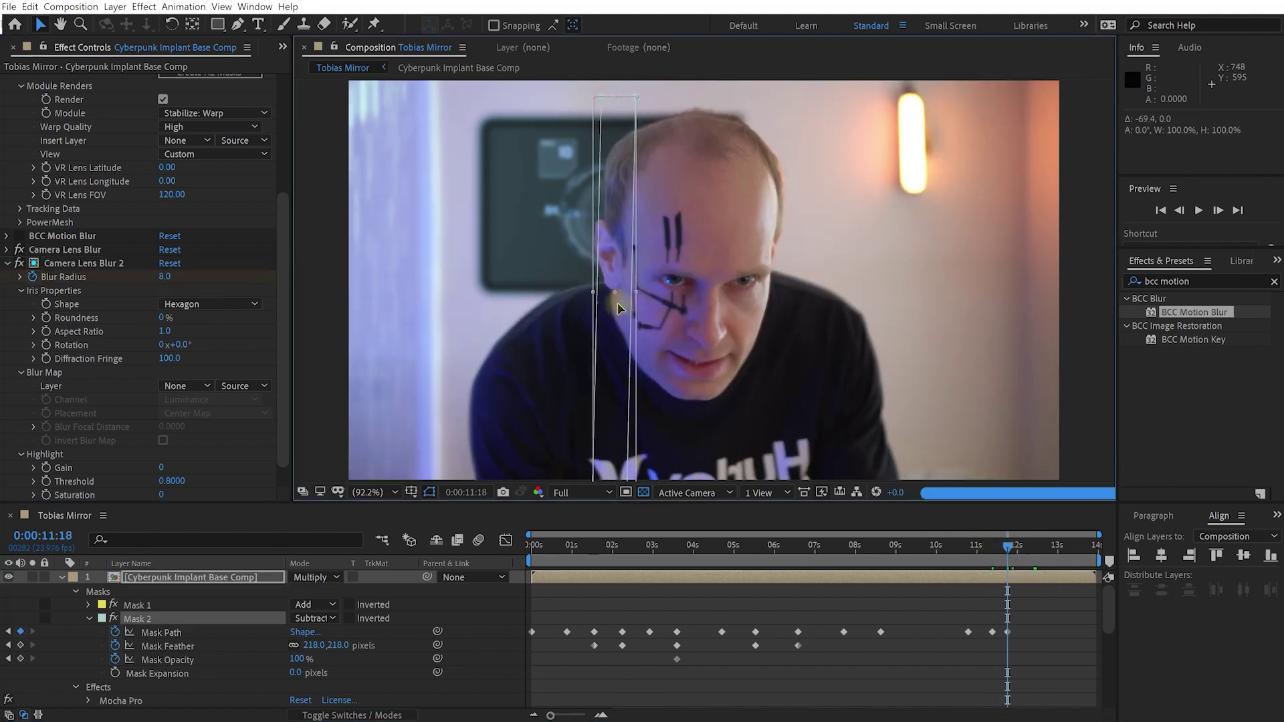
left_click(1034, 545)
left_click_drag(167, 277, 206, 277)
- Keyframe Mask 2's path at about 0:00:12:00 by moving the mask left, away from the face
left_click(1019, 550)
double_click(698, 268)
left_click_drag(682, 268, 521, 268)
- Play back and scrub the composition to check the implant's animated lens blur against the face footage
left_click(1052, 546)
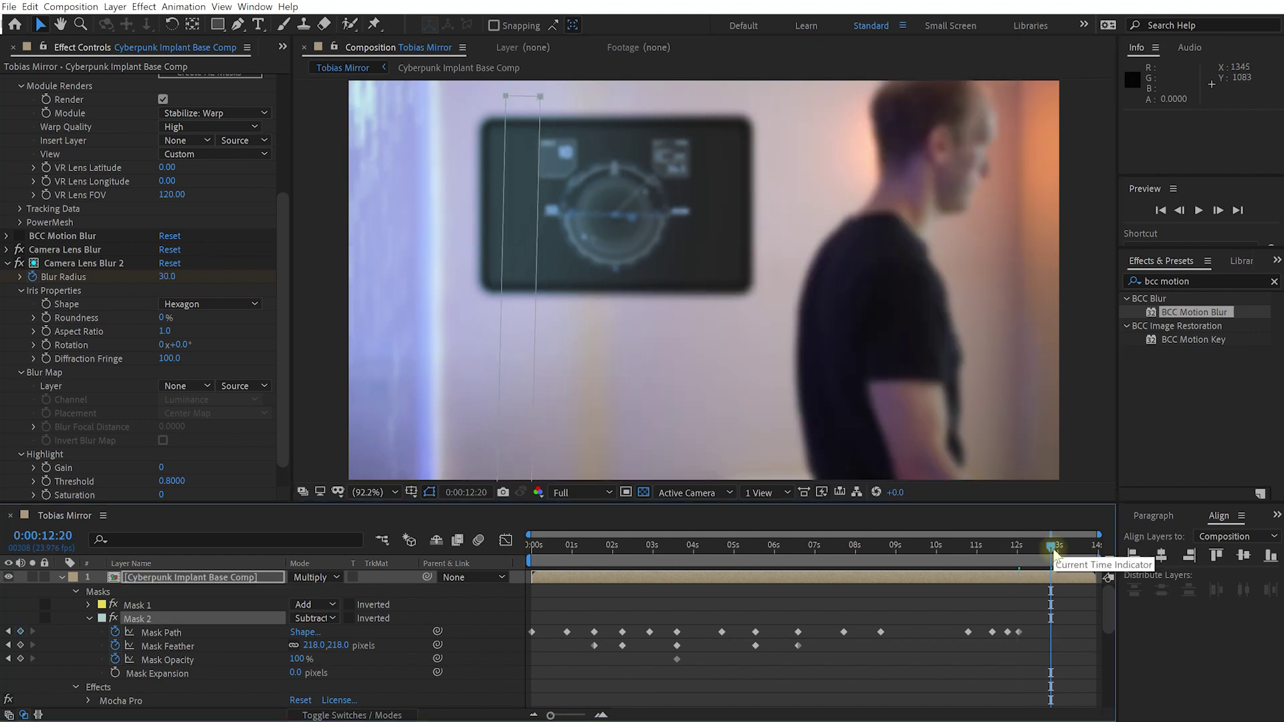
key("space")
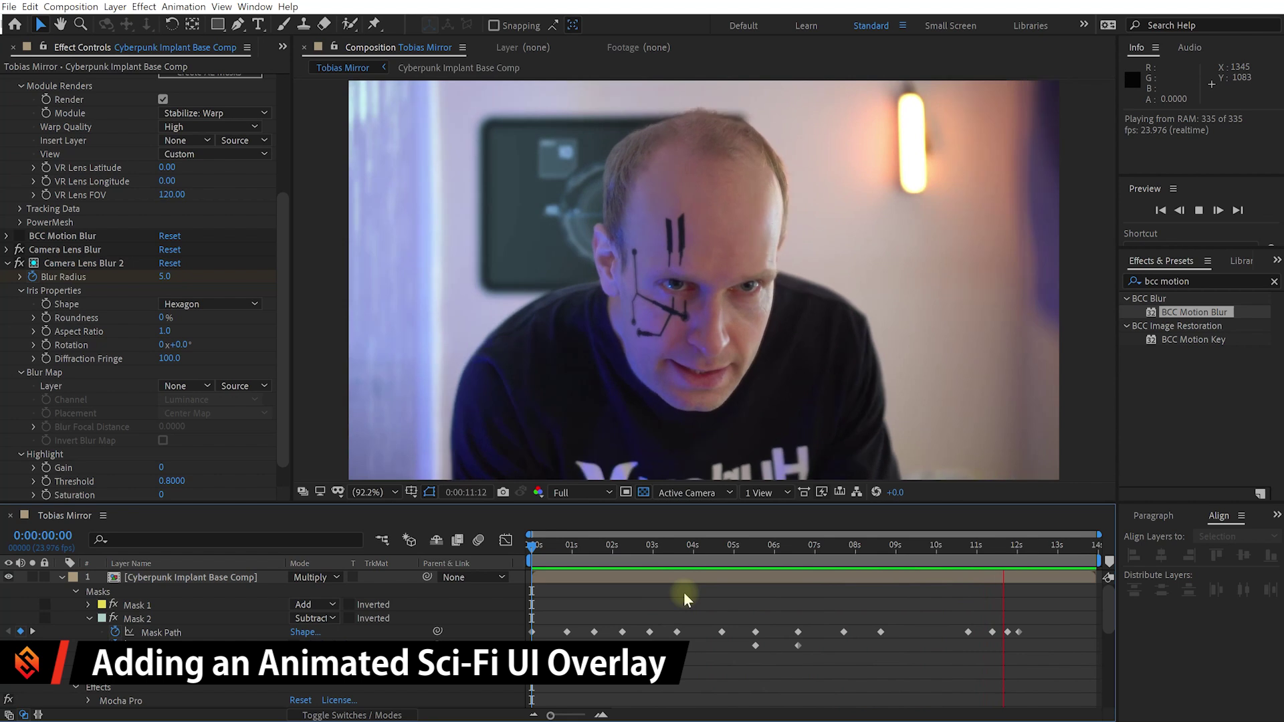
key("space")
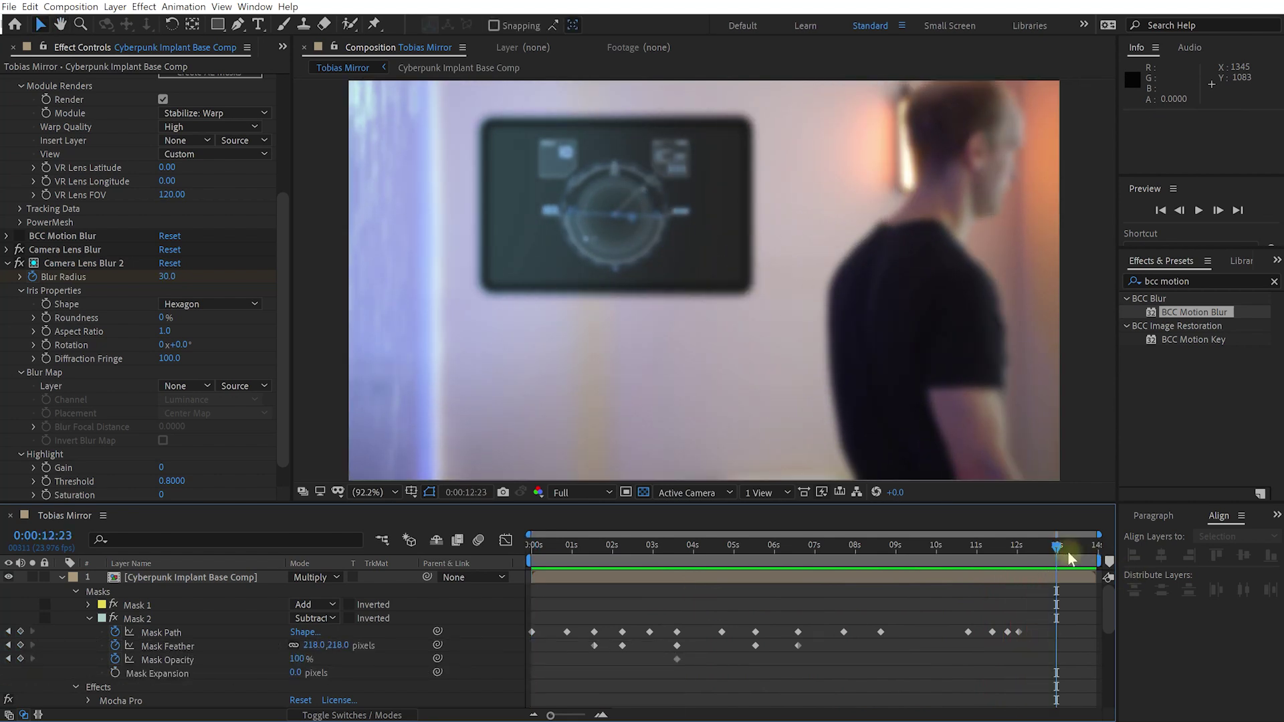
left_click_drag(1057, 556, 720, 559)
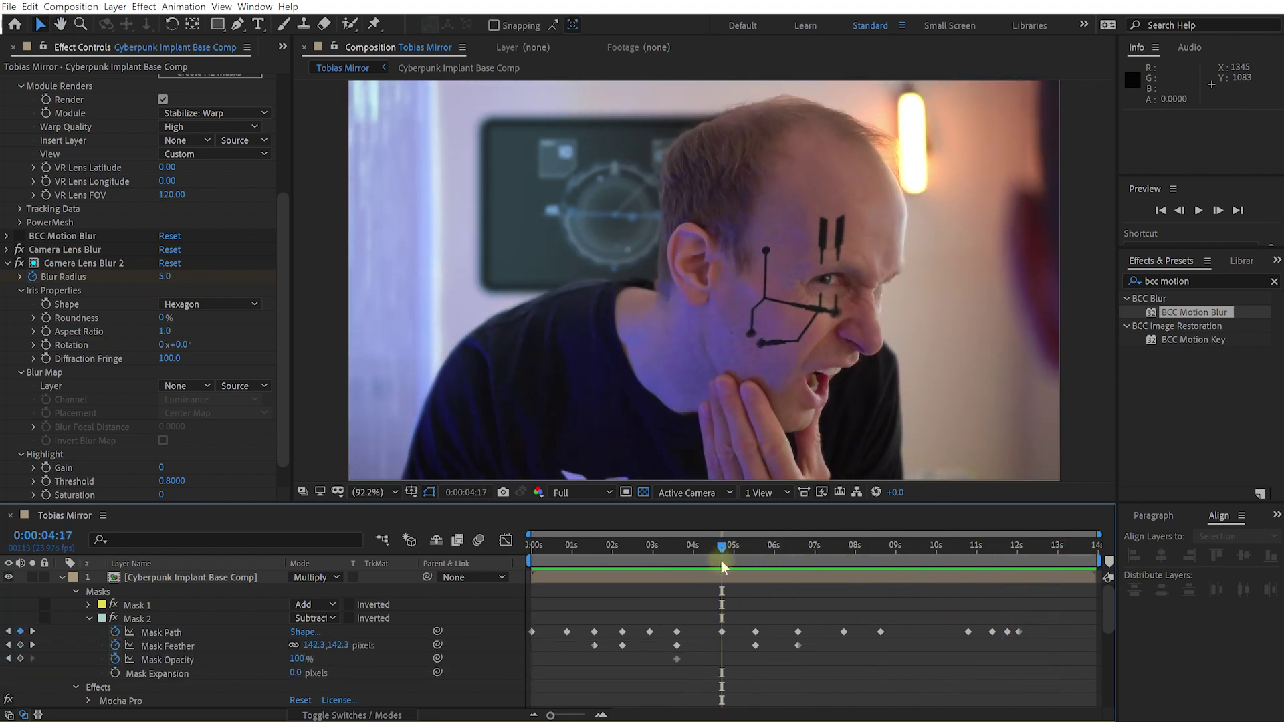
- Duplicate the Cyberpunk Implant Base Comp in the project and rename the copy Cyberpunk Implant Glow Comp
left_click(62, 577)
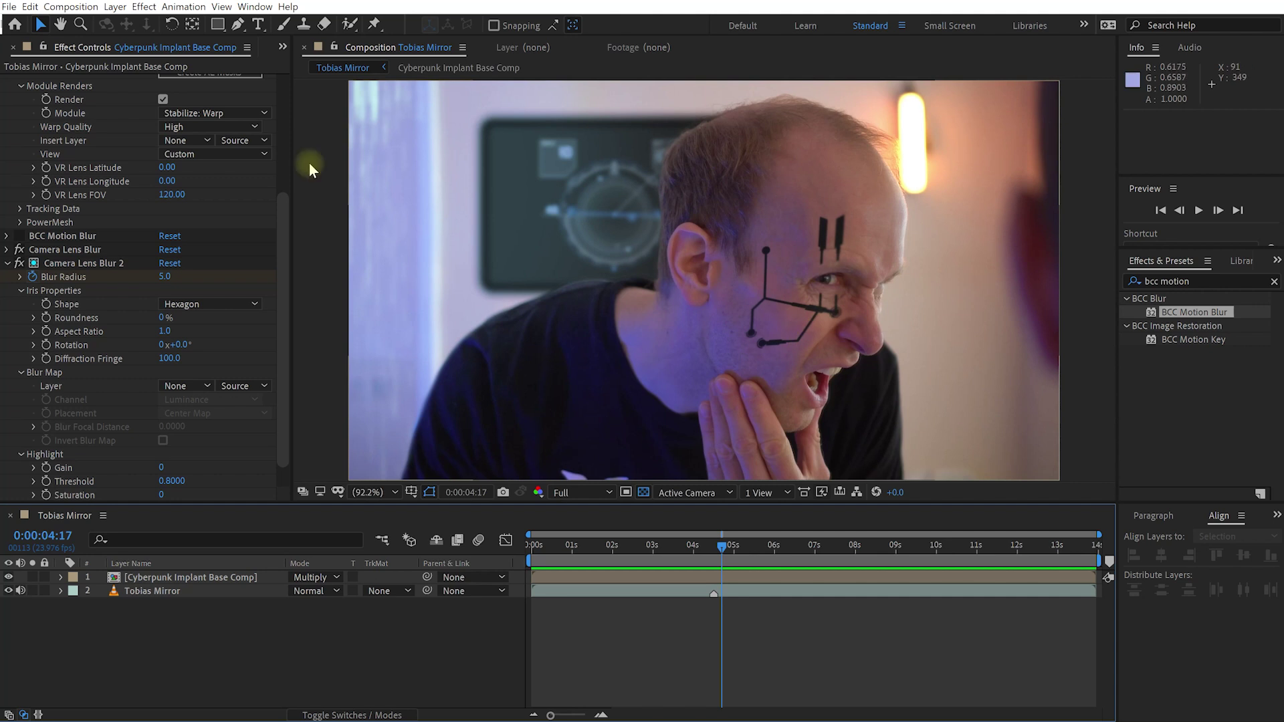
left_click(282, 48)
left_click(305, 67)
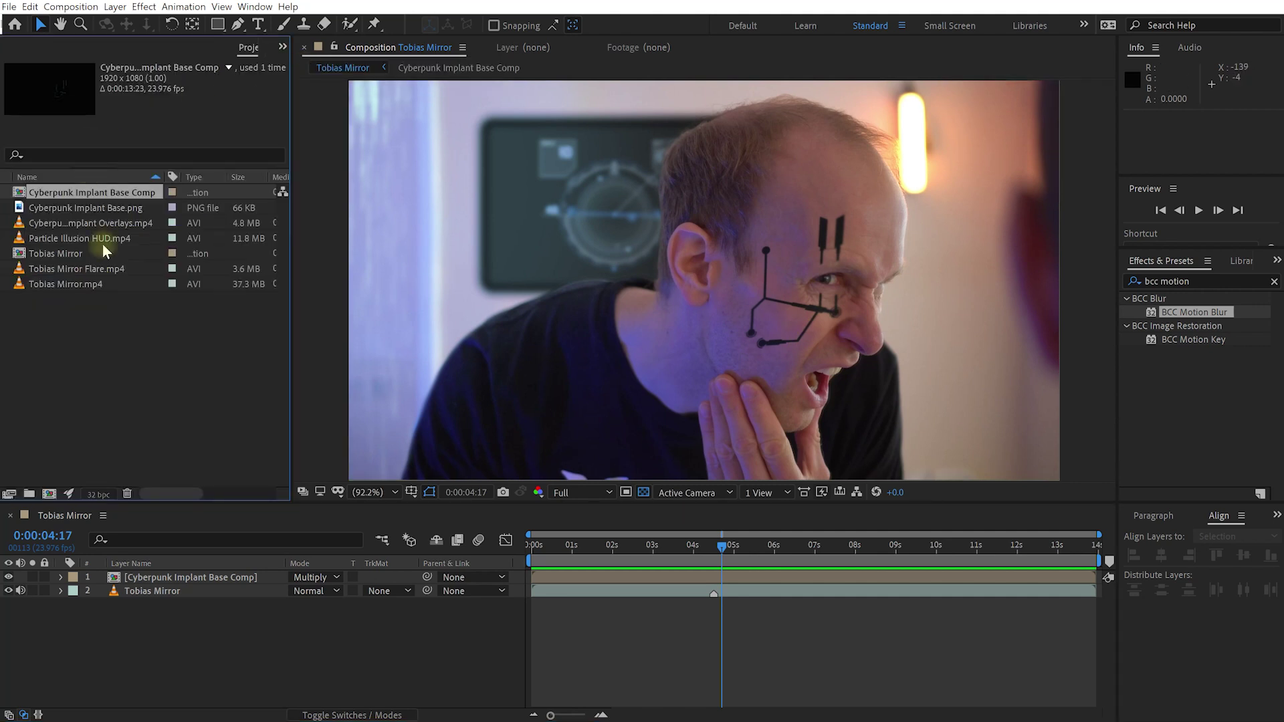
left_click(54, 208)
left_click(41, 192)
key("ctrl+d")
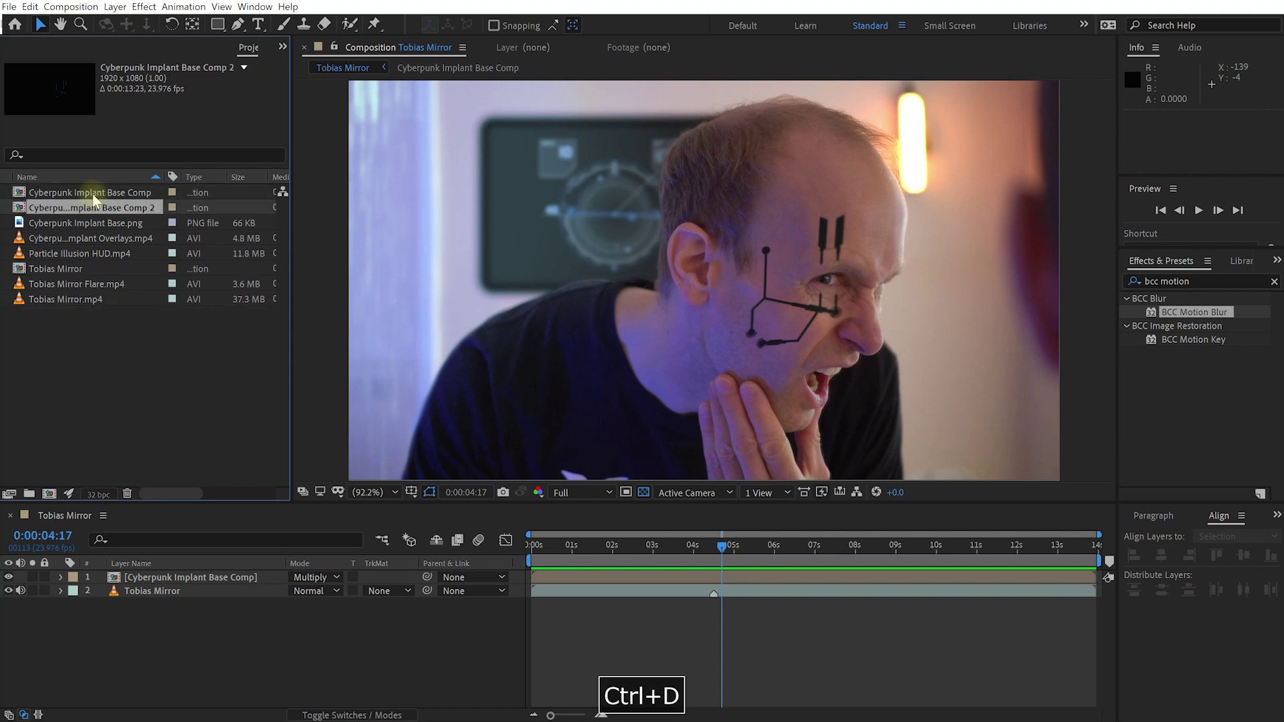
key("Return")
key("Right")
key("ctrl+shift+Left")
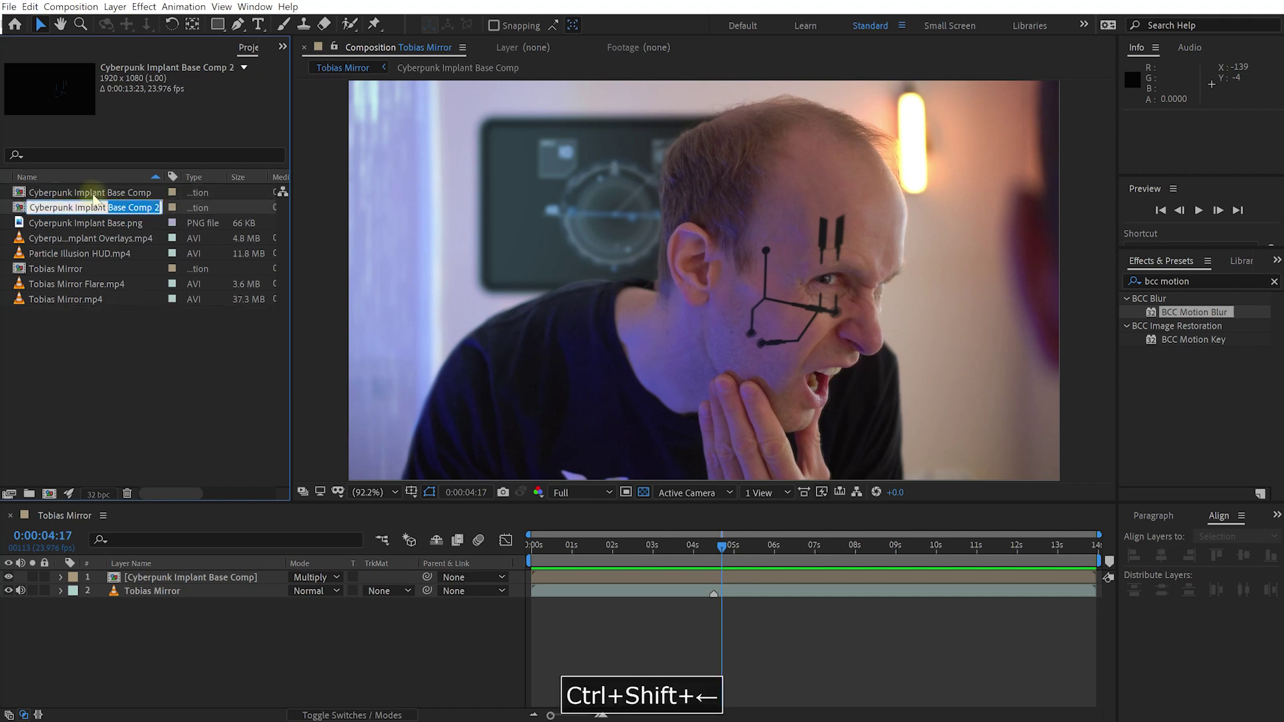
type("Glow Comp")
key("Return")
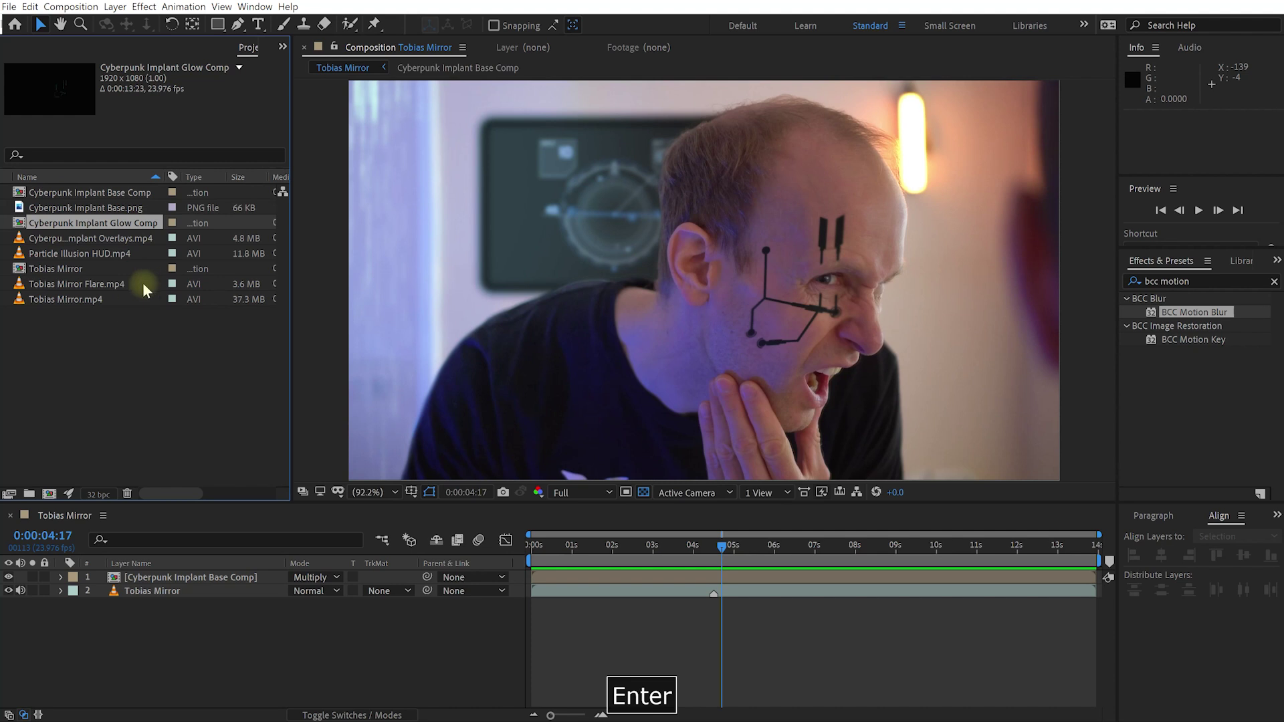
- Open Cyberpunk Implant Glow Comp and replace its Cyberpunk Implant Base.png layer with Cyberpunk Implant Overlays.mp4, keeping the layer's transform
double_click(107, 223)
key("alt+slash")
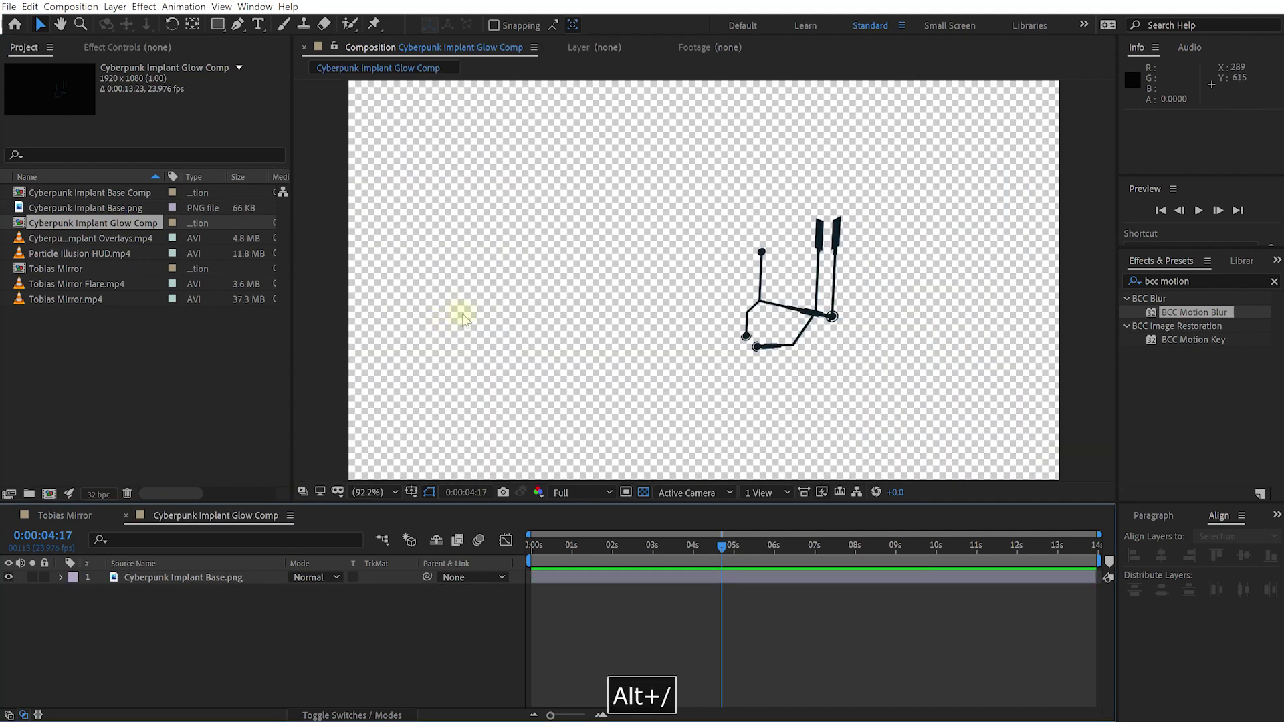
left_click_drag(717, 547, 890, 515)
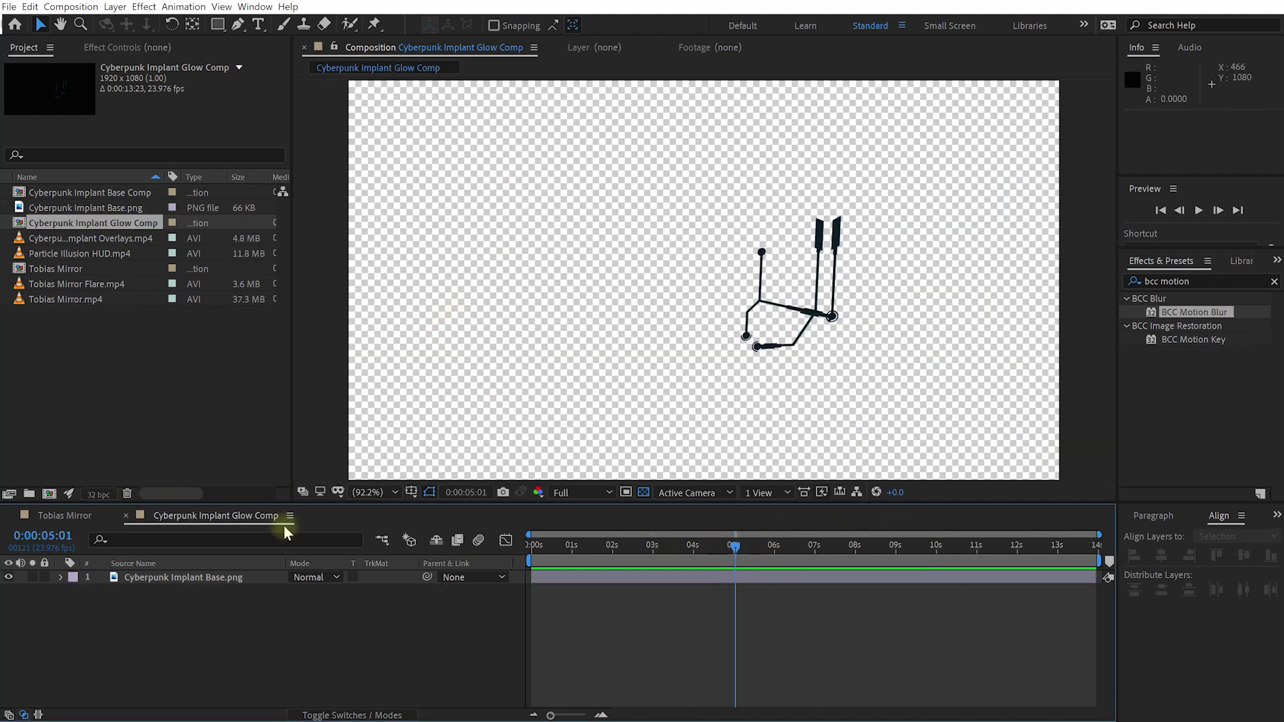
left_click(151, 580)
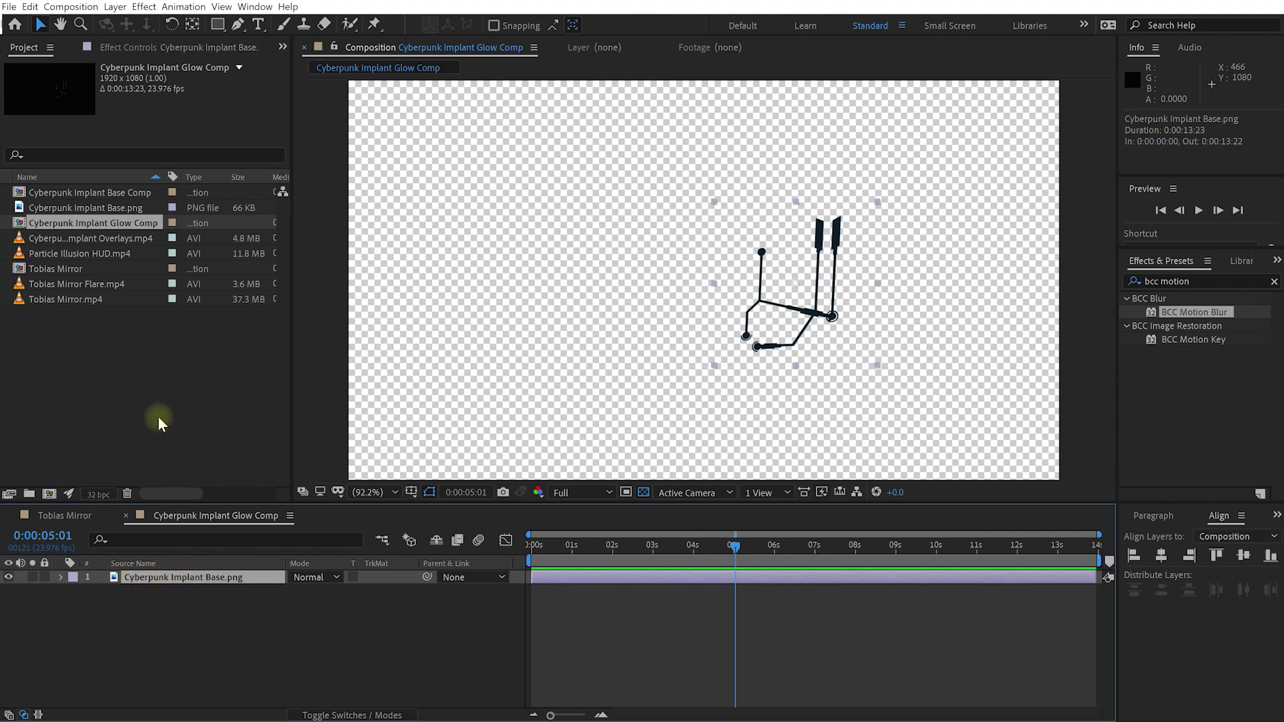
left_click(56, 236)
left_click_drag(86, 238, 157, 579)
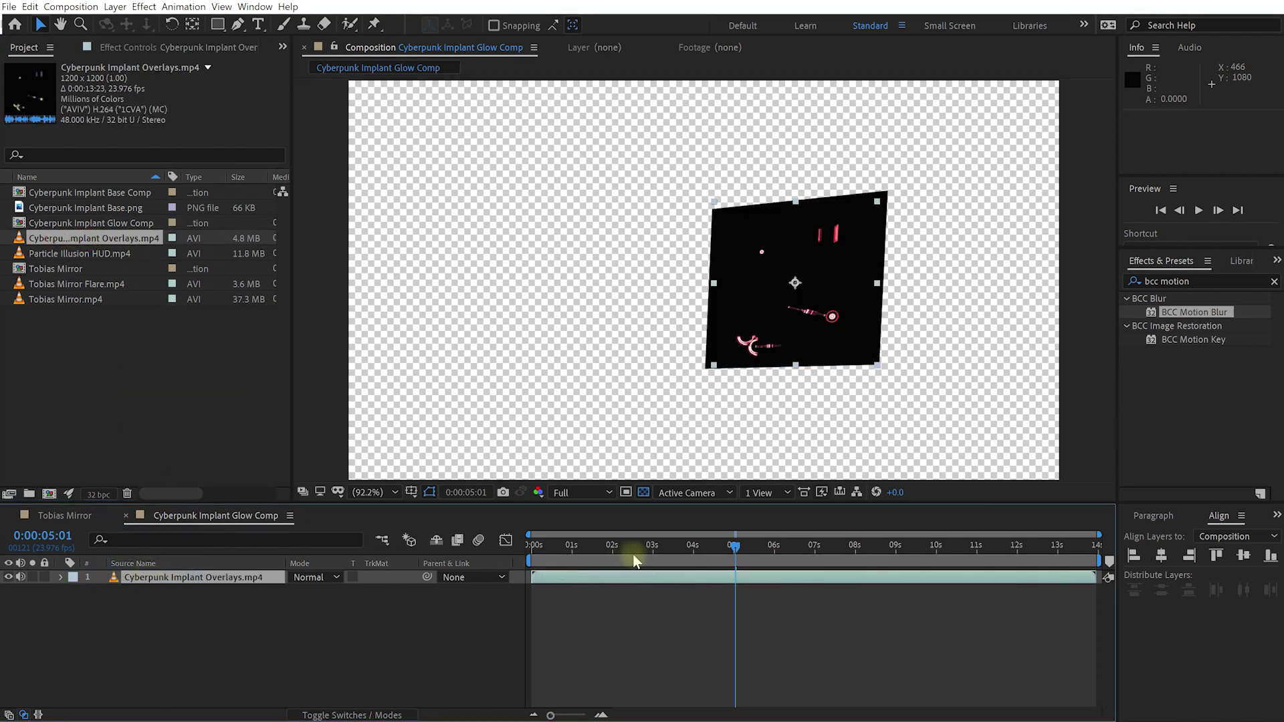
left_click_drag(724, 547, 787, 574)
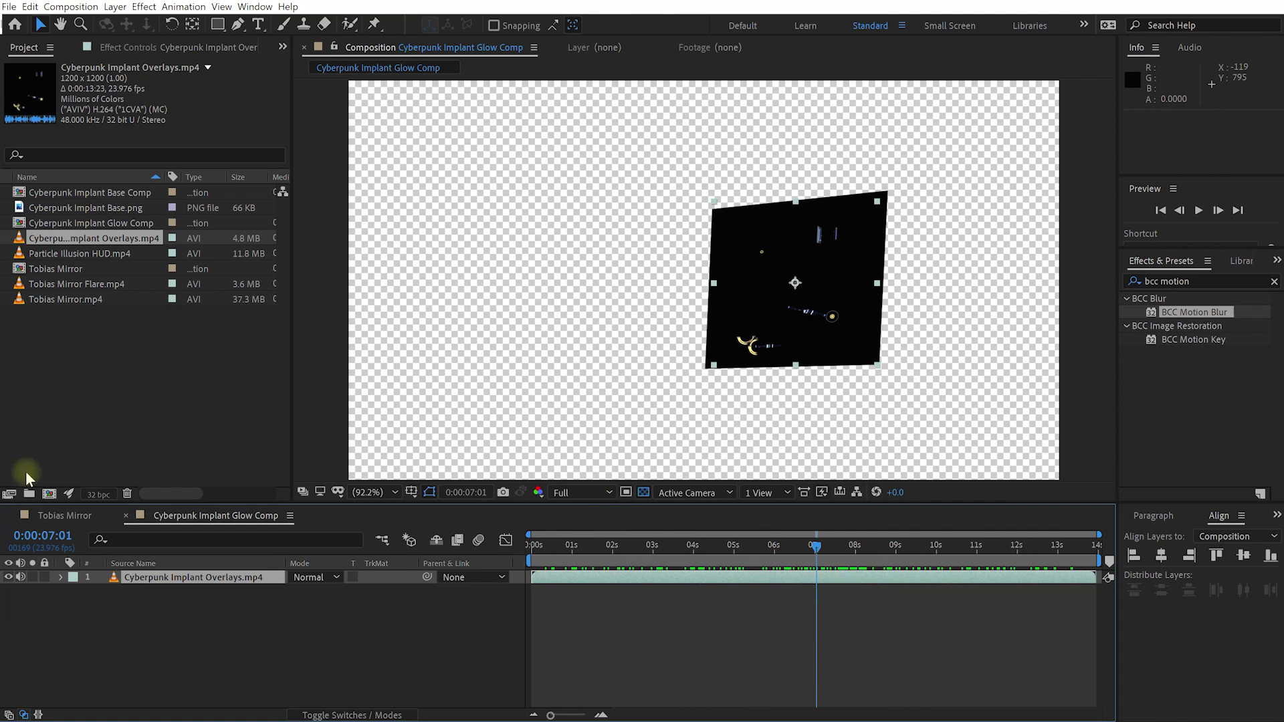
- Duplicate the Cyberpunk Implant Base Comp layer in the main composition and rename the copy Cyberpunk Implant Glow Comp
left_click(66, 515)
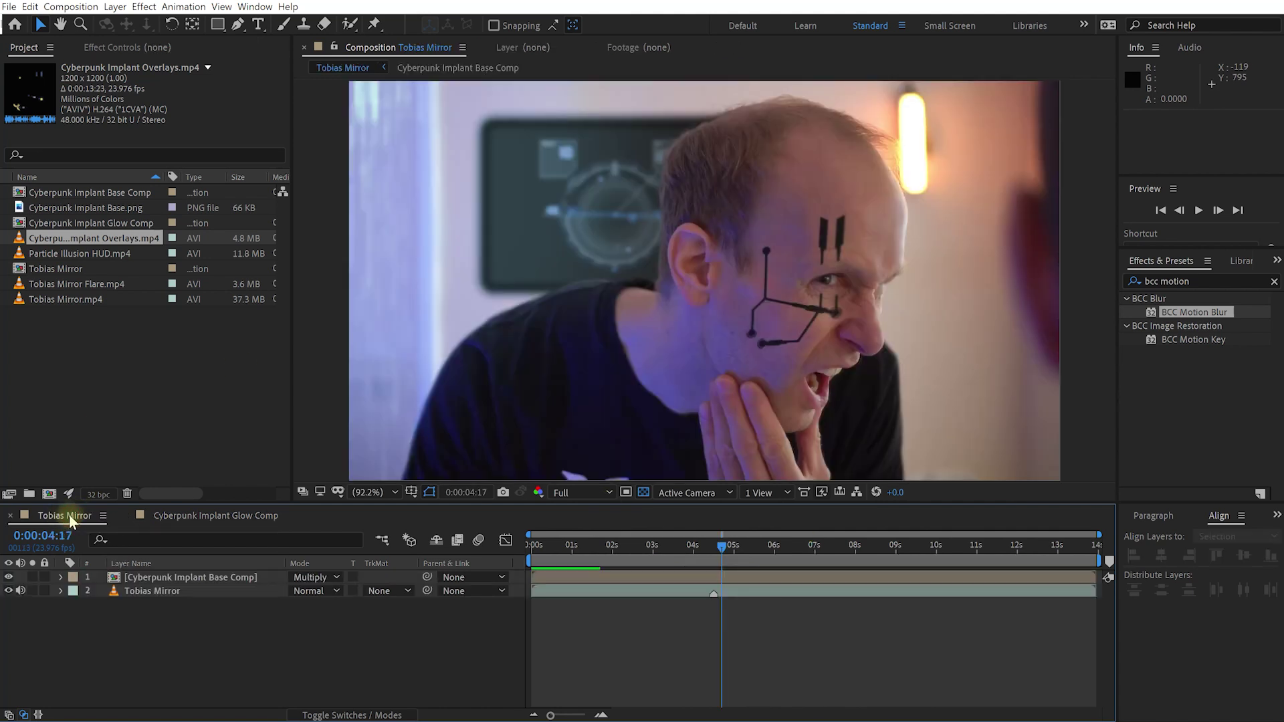
left_click(149, 579)
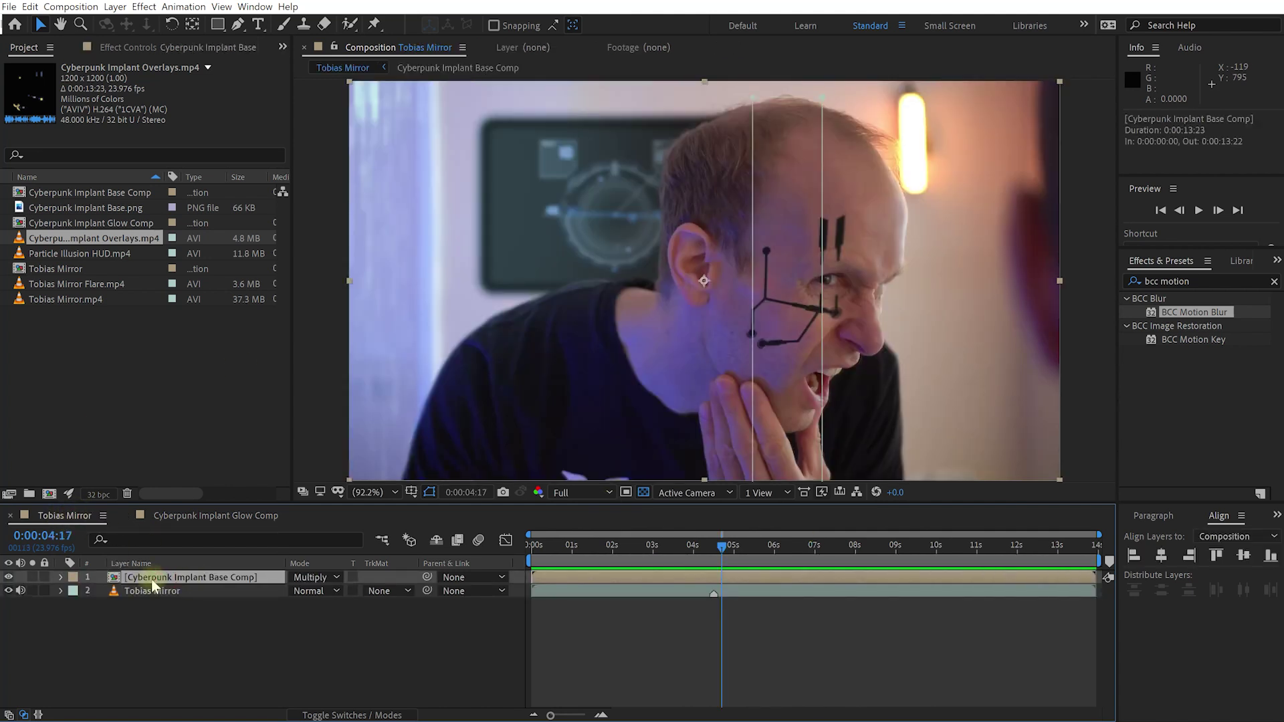
key("ctrl+d")
key("Return")
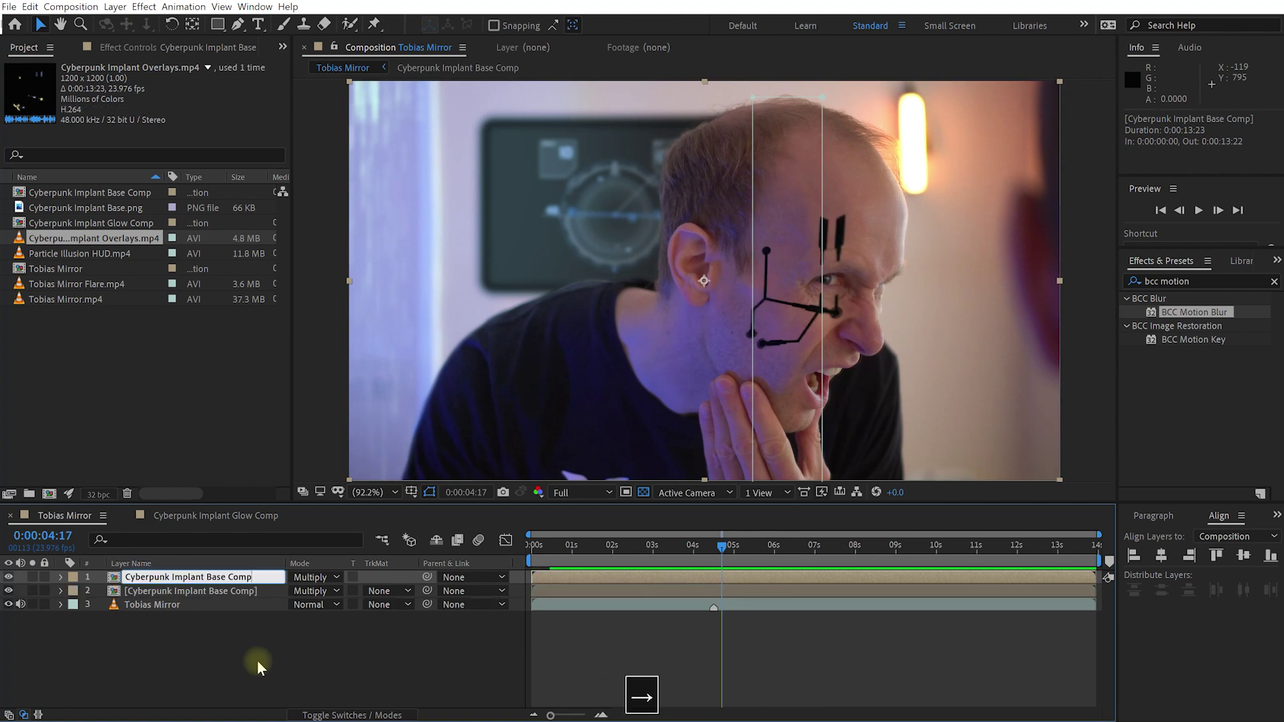
key("ctrl+shift+Left")
key("ctrl+shift+Left")
type("Glow Comp")
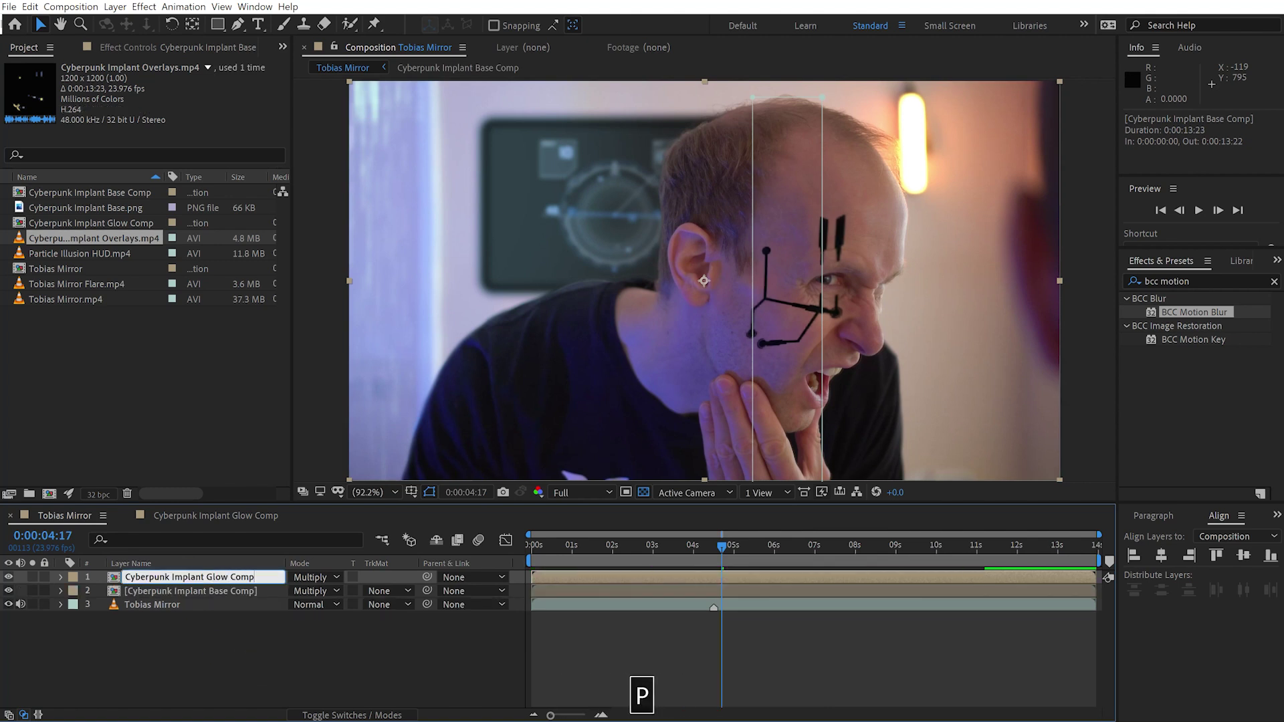
key("Return")
- Replace the source of the duplicated implant layer with the Cyberpunk Implant Glow Comp
left_click(176, 582)
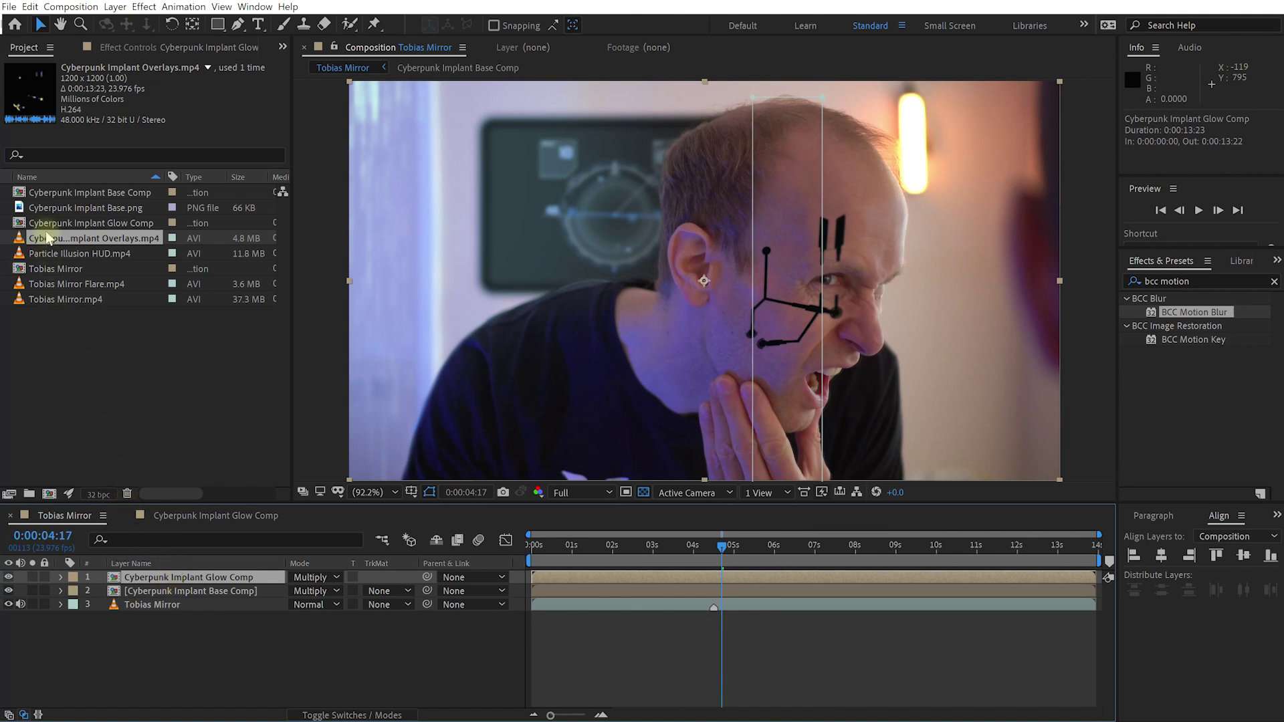
key("alt")
left_click_drag(56, 227, 165, 579)
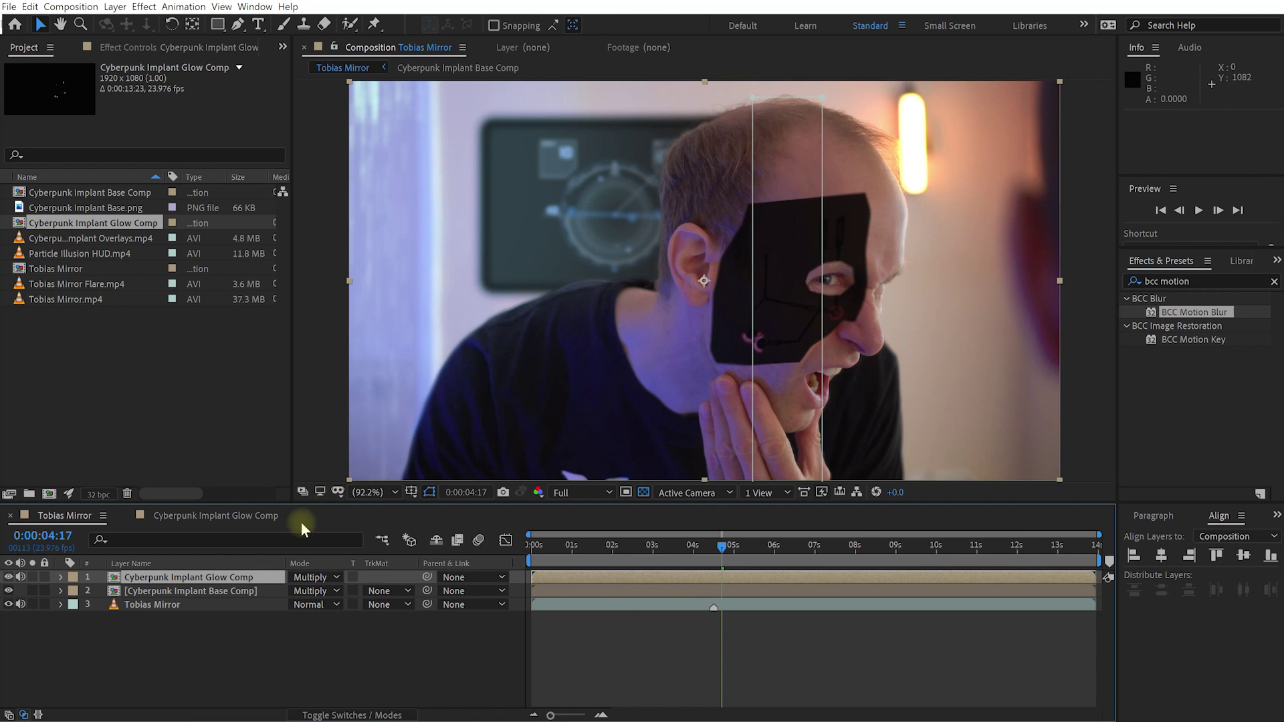
- Set the Cyberpunk Implant Glow Comp layer's blending mode to Screen and its opacity to 100%
left_click(318, 575)
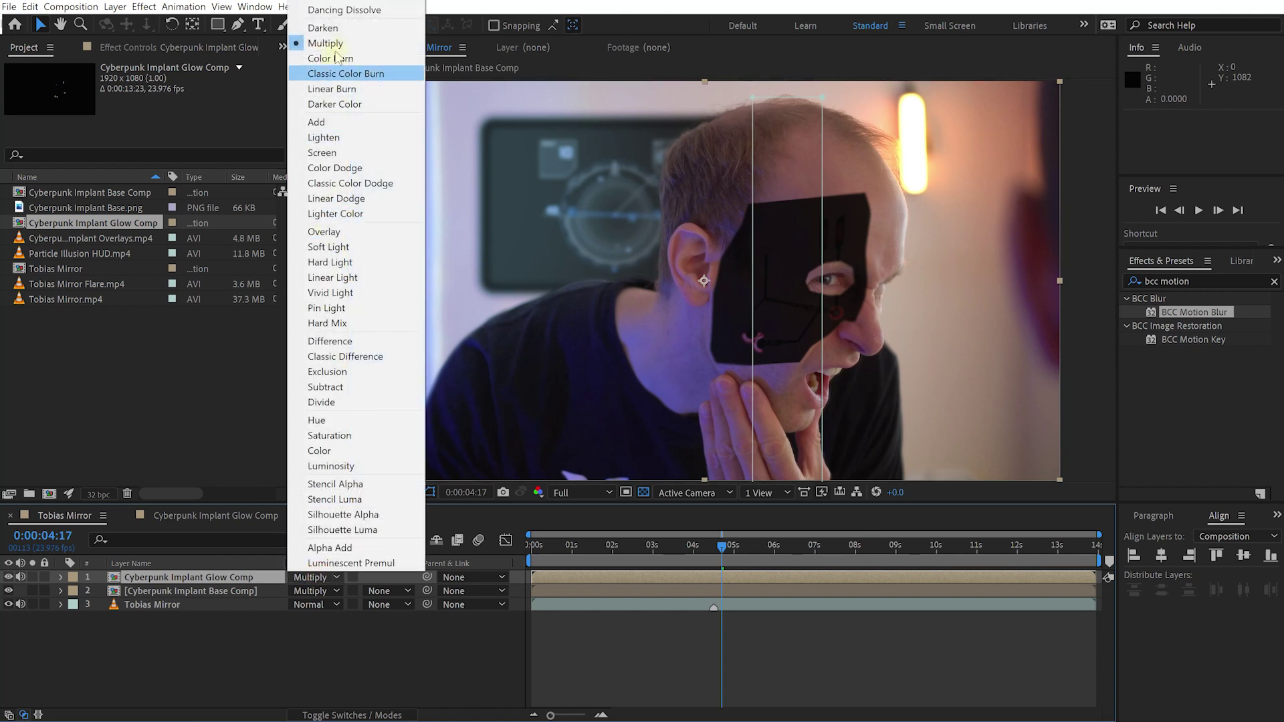
left_click(324, 153)
key("t")
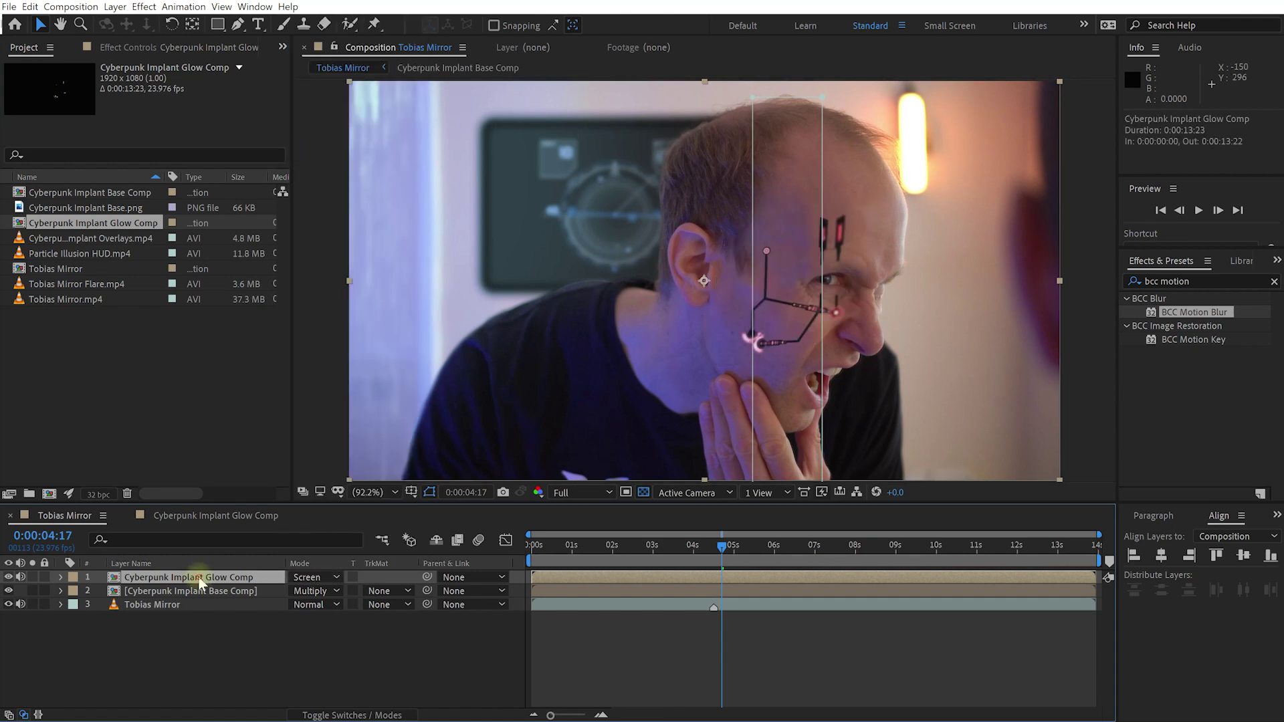
left_click_drag(294, 593, 313, 590)
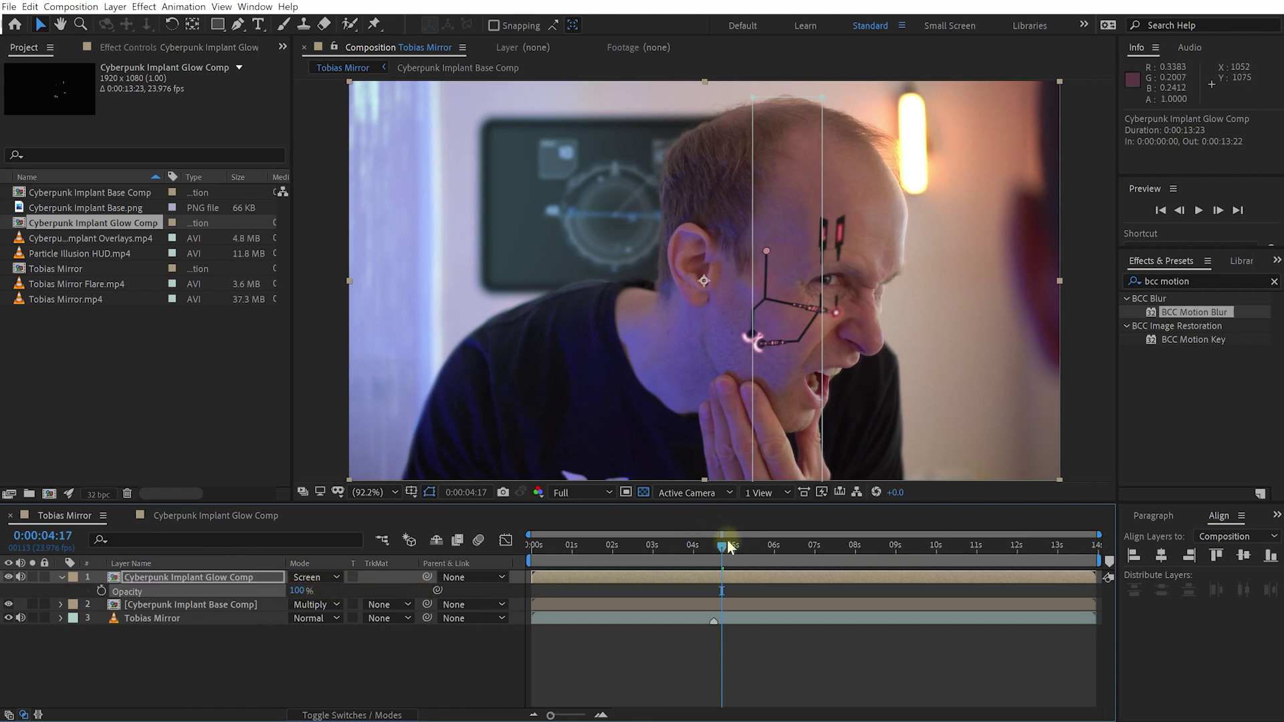
- Search the effects for s_glow and apply the Sapphire S_Glow effect to the Cyberpunk Implant Glow Comp layer
left_click(1199, 281)
type("glow")
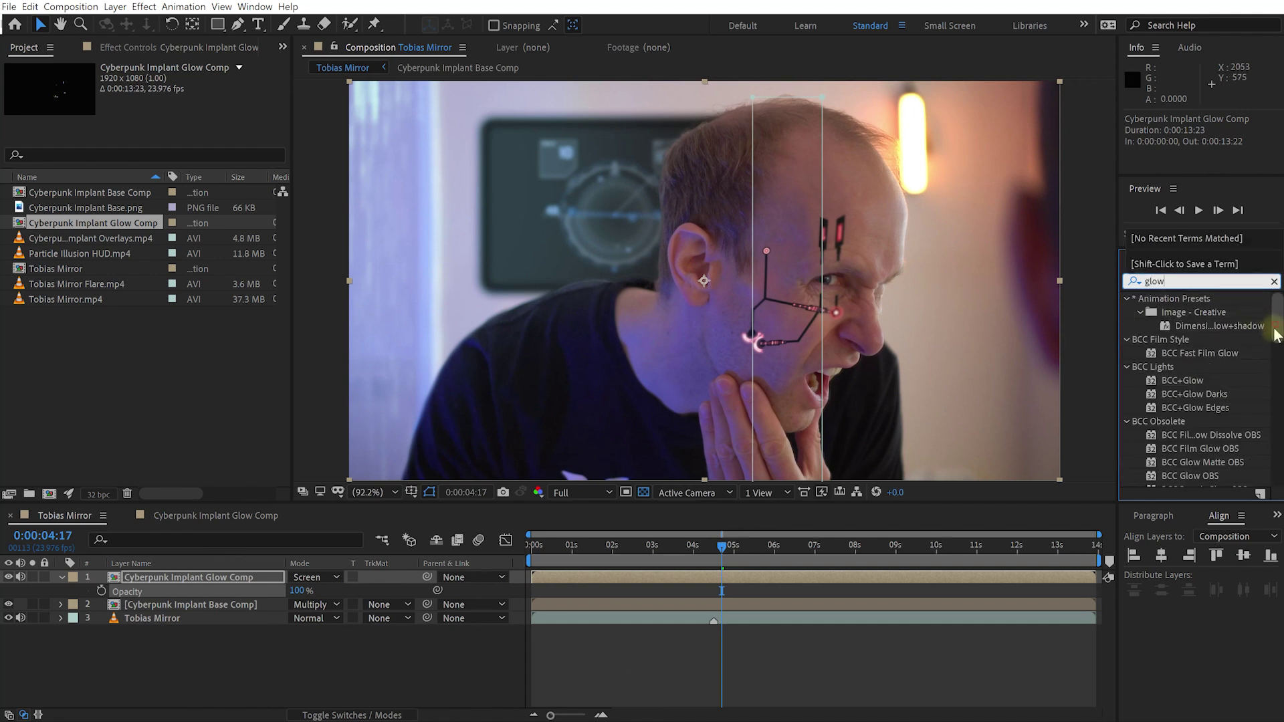
scroll(1199, 477, "down", 10)
left_click(1175, 281)
type("s_glow")
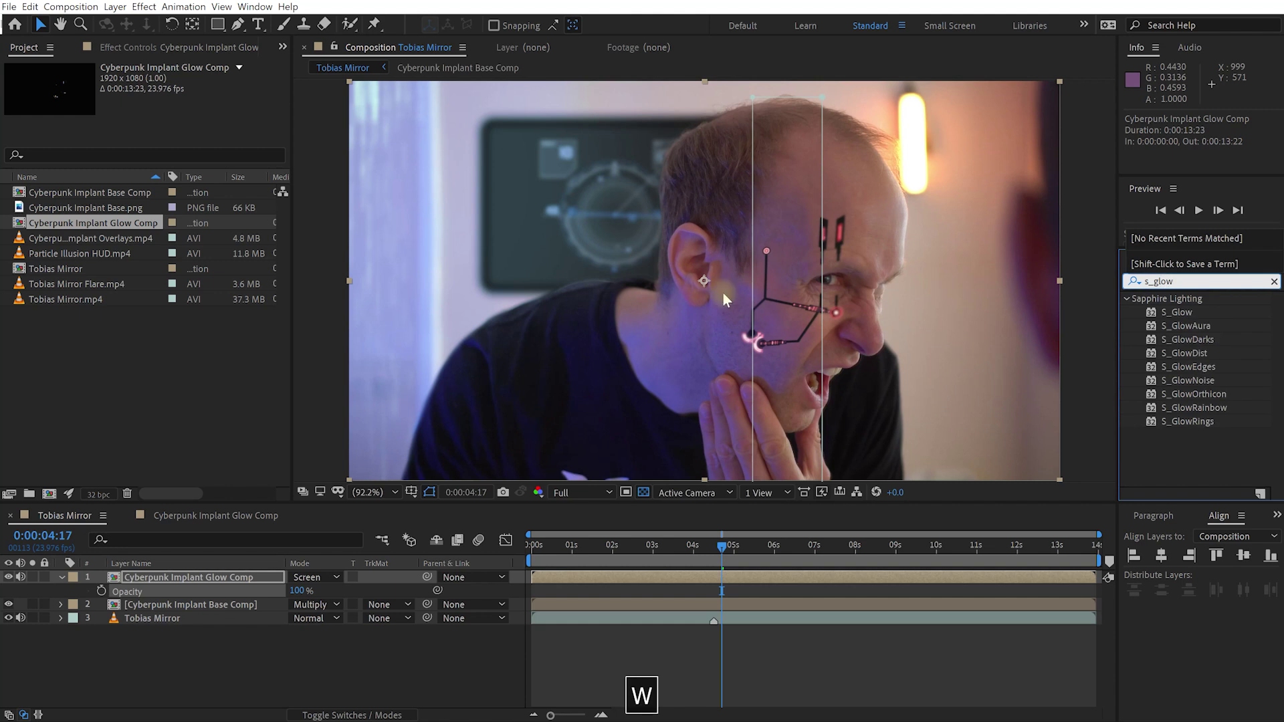
left_click(1175, 310)
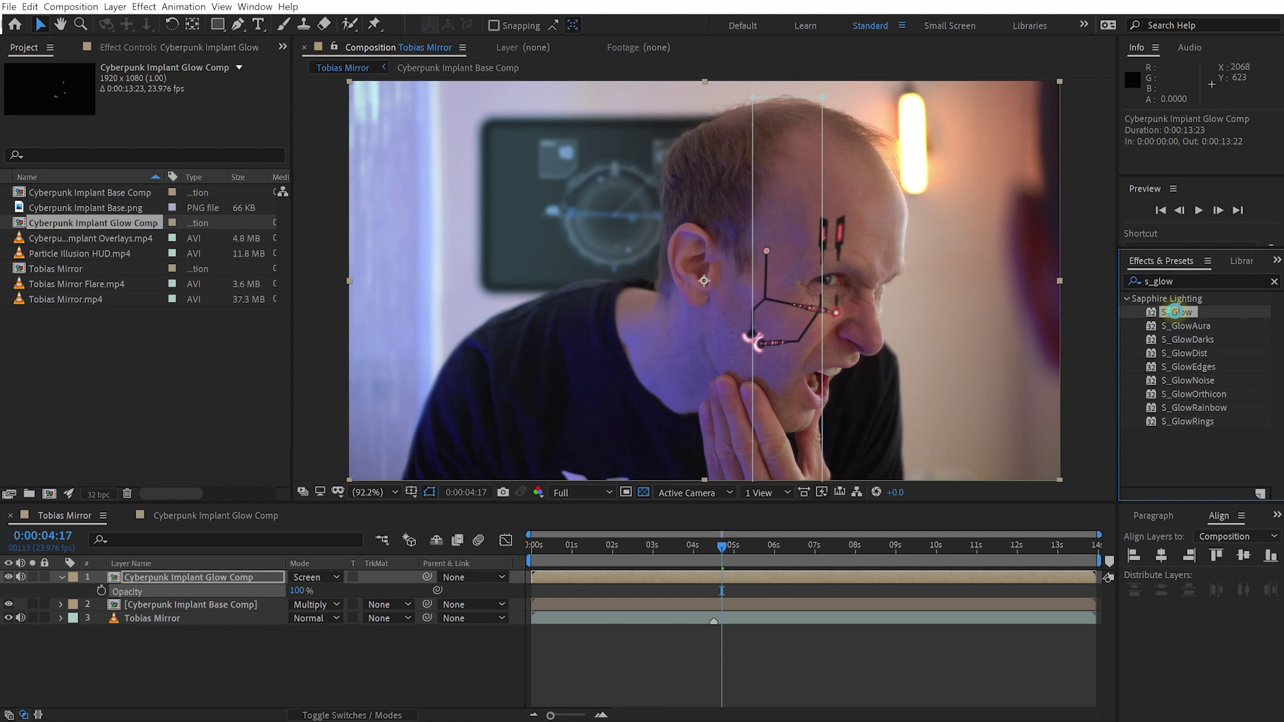
double_click(1174, 312)
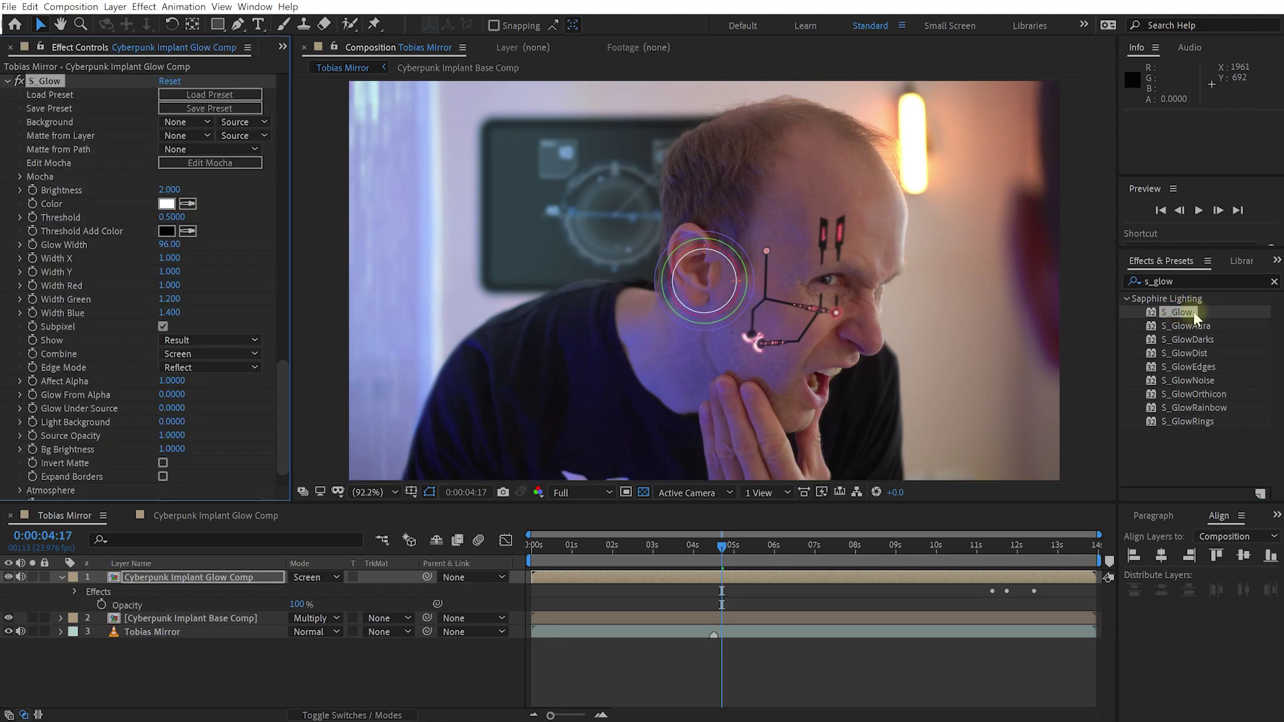
- Set S_Glow's Brightness to 3.72 and Glow Width to 48 on the glow layer
left_click_drag(208, 194, 315, 198)
mouse_move(117, 255)
left_mouse_down()
mouse_move(70, 268)
mouse_move(101, 265)
left_mouse_up()
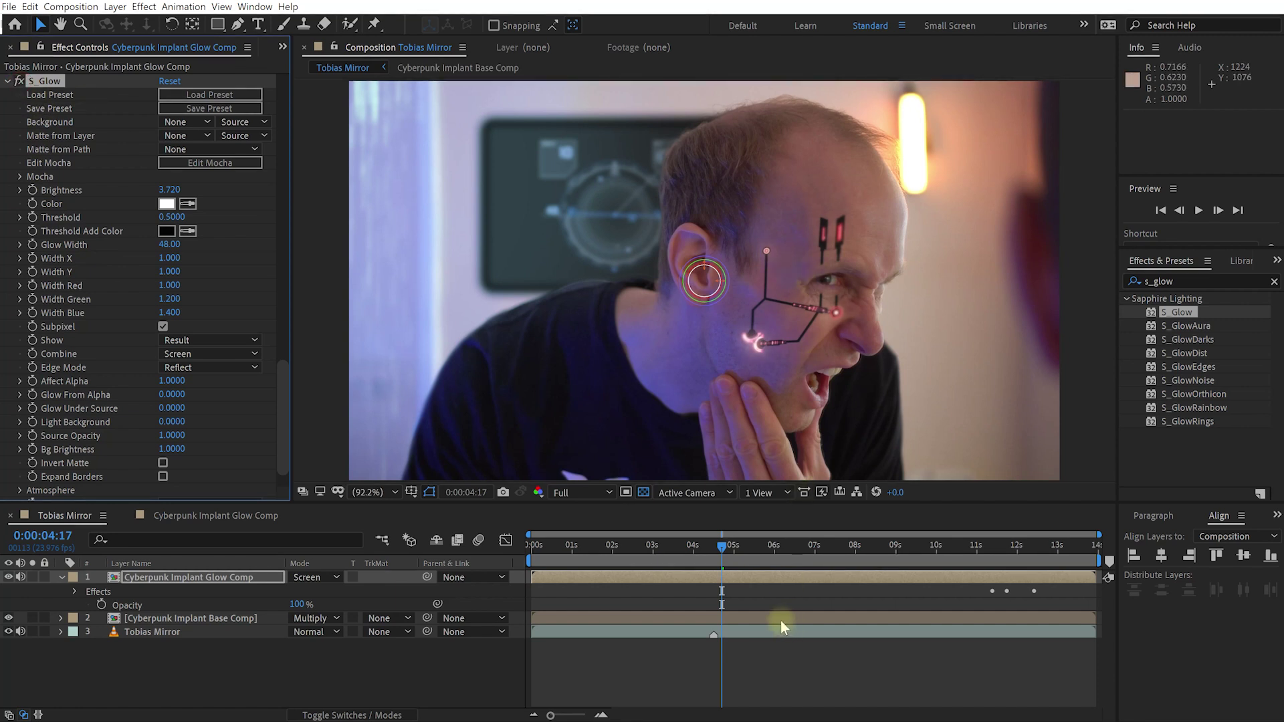
- Add Tobias Mirror Flare.mp4 from the project as the top layer of the composition and set its blending mode to Screen
left_click(283, 47)
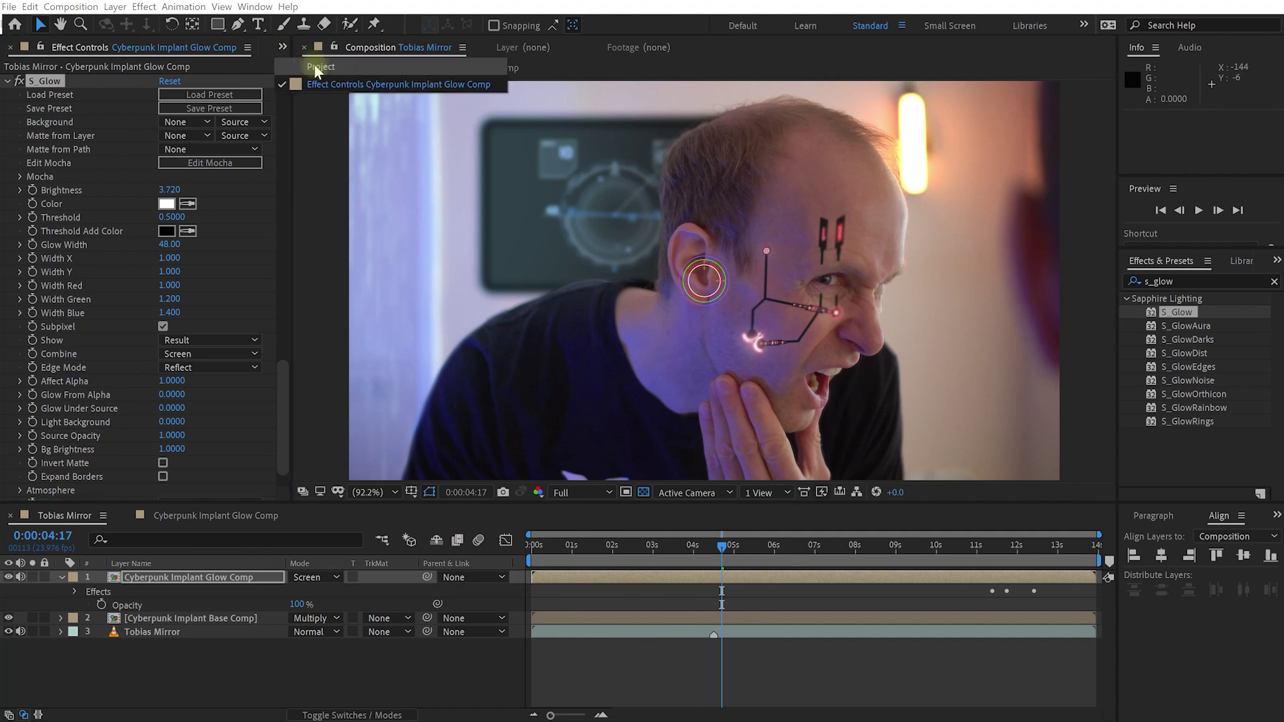
left_click(314, 66)
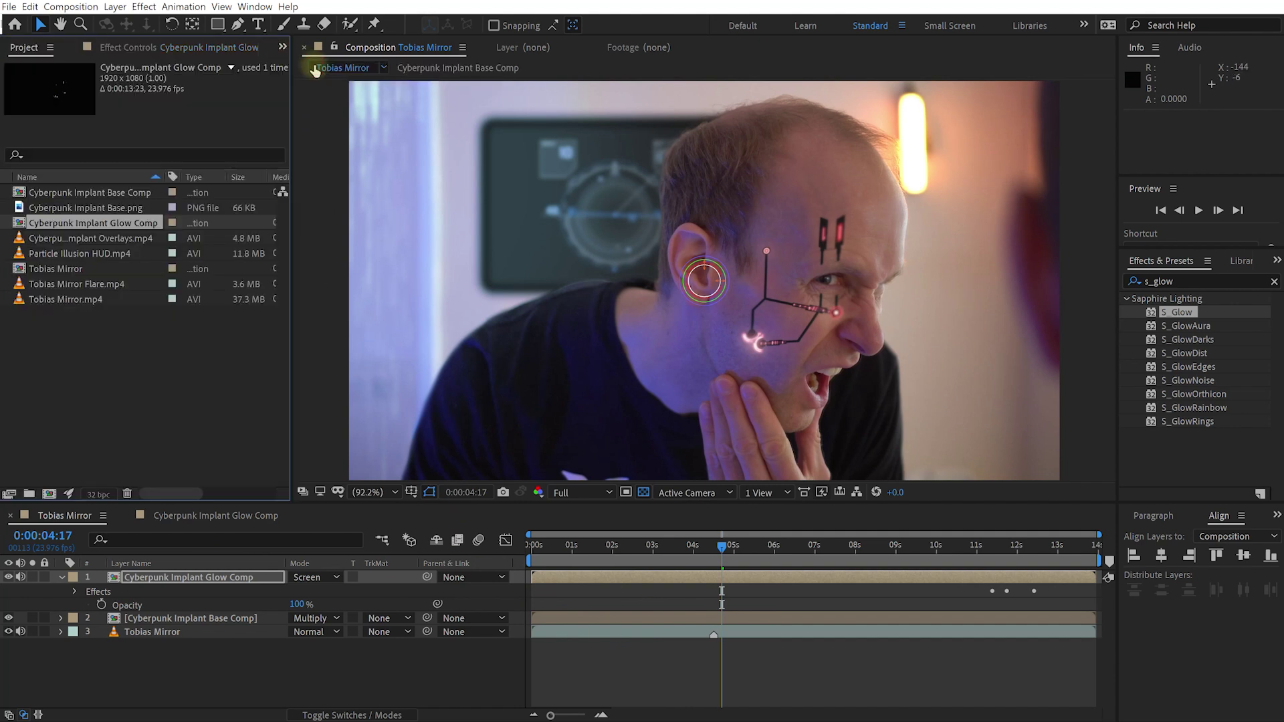
left_click_drag(53, 286, 158, 579)
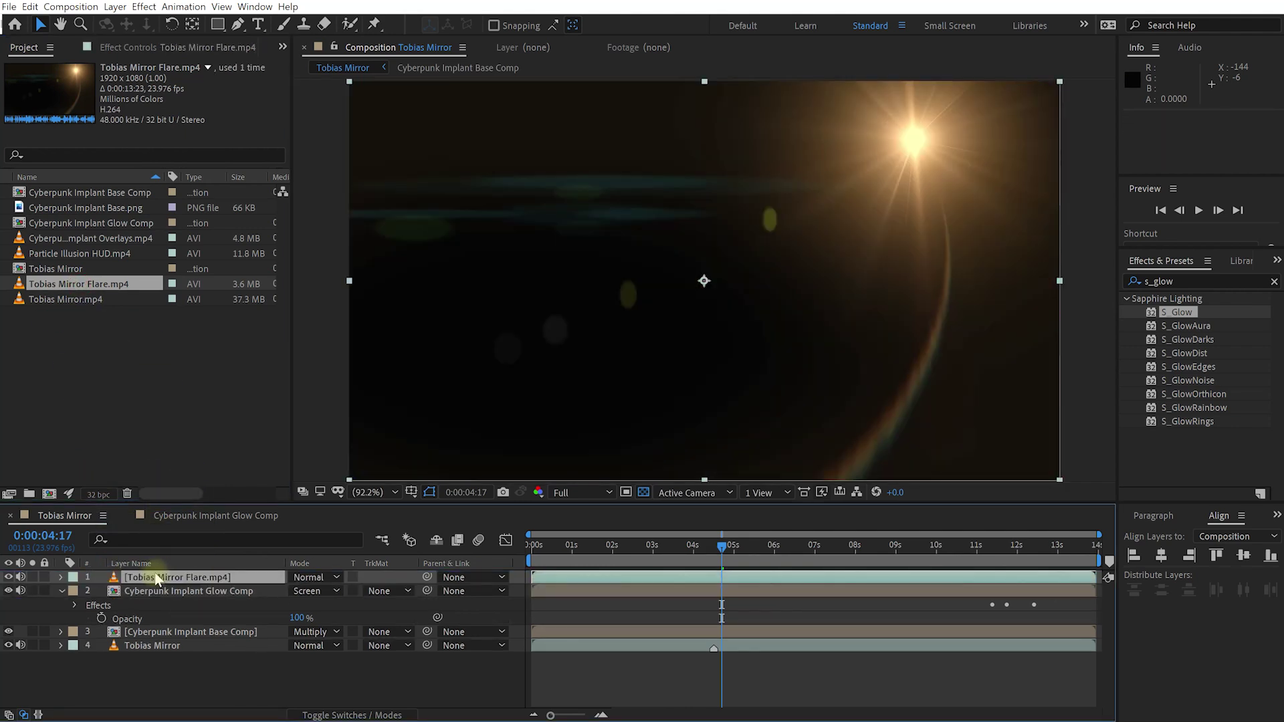
left_click(292, 577)
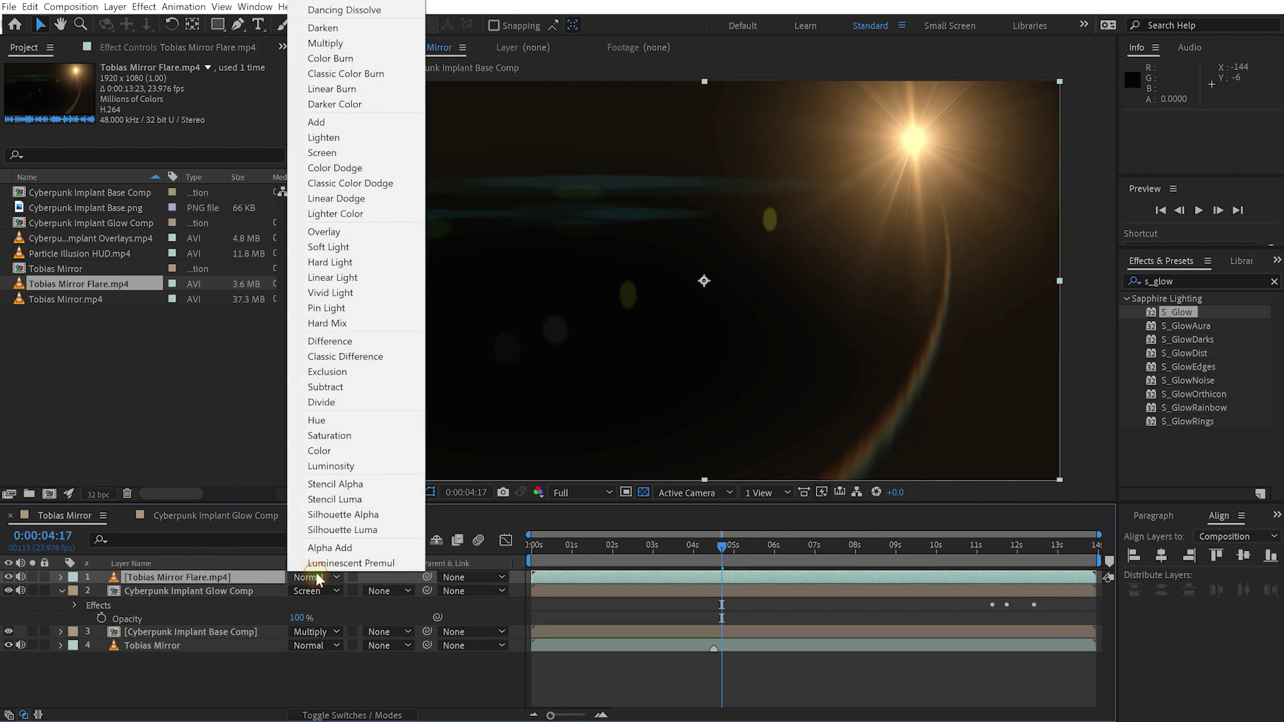
left_click(321, 153)
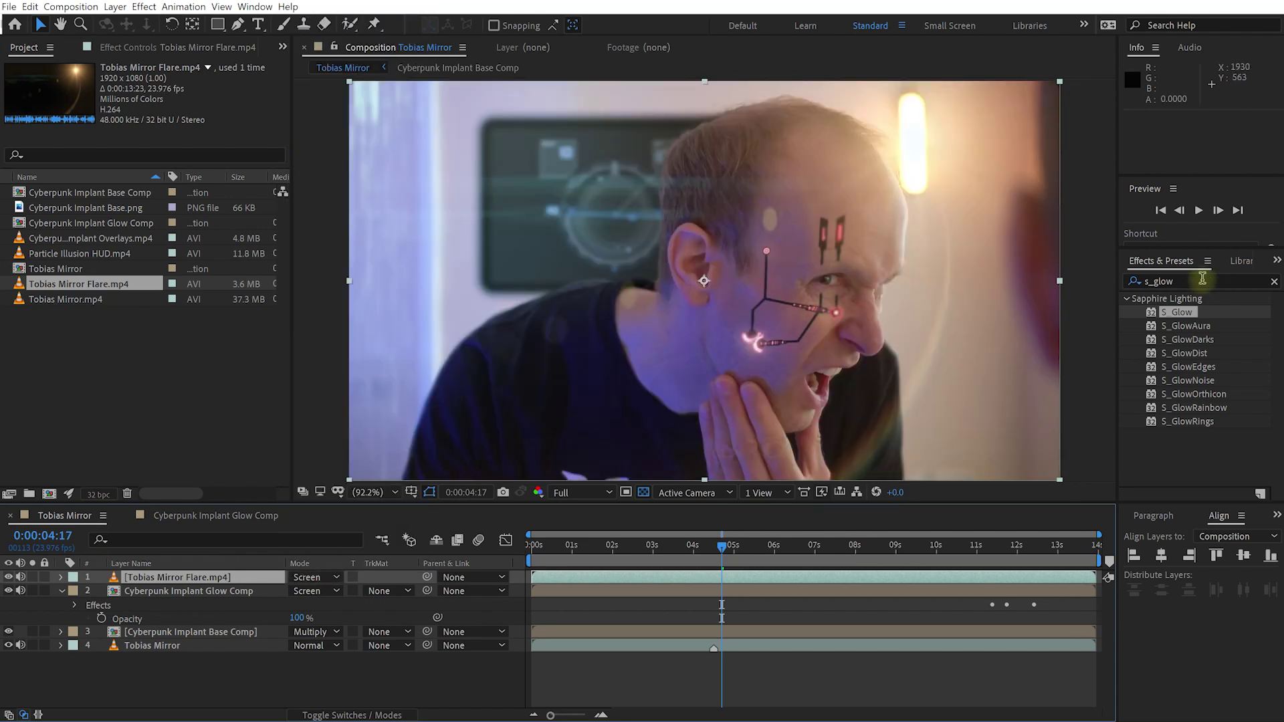
- Search the effects for s_lens and select the Sapphire S_LensFlare effect
left_click(1202, 281)
type("s_lens")
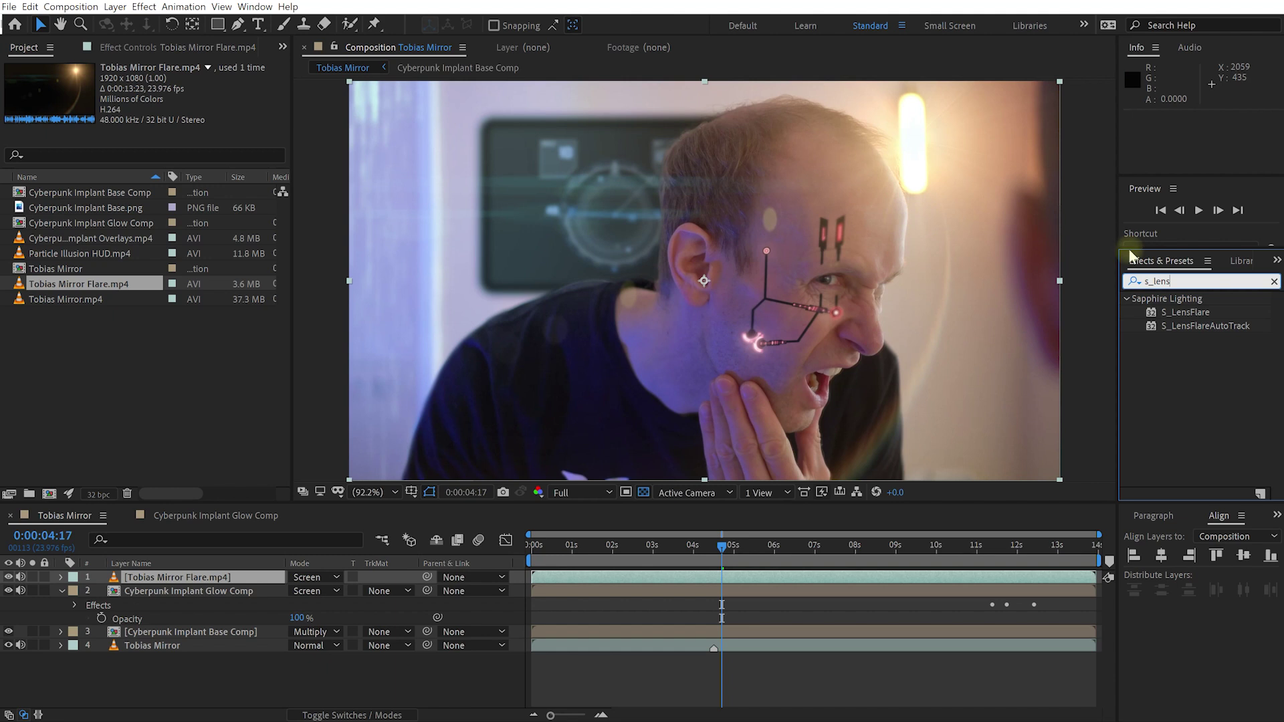
left_click(1177, 312)
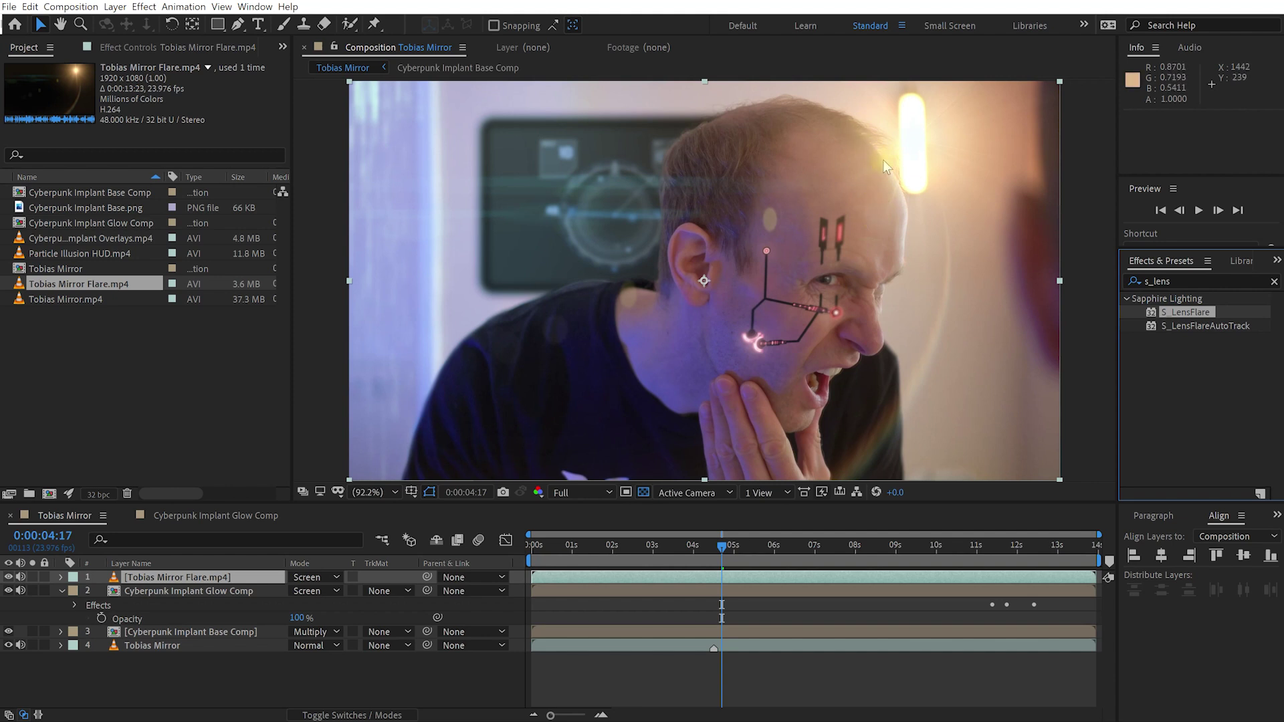
- Review the effects on the Cyberpunk Implant Glow Comp and Base Comp layers at 0:00:03:17, collapsing the expanded effect and layer properties
left_click_drag(725, 549, 689, 549)
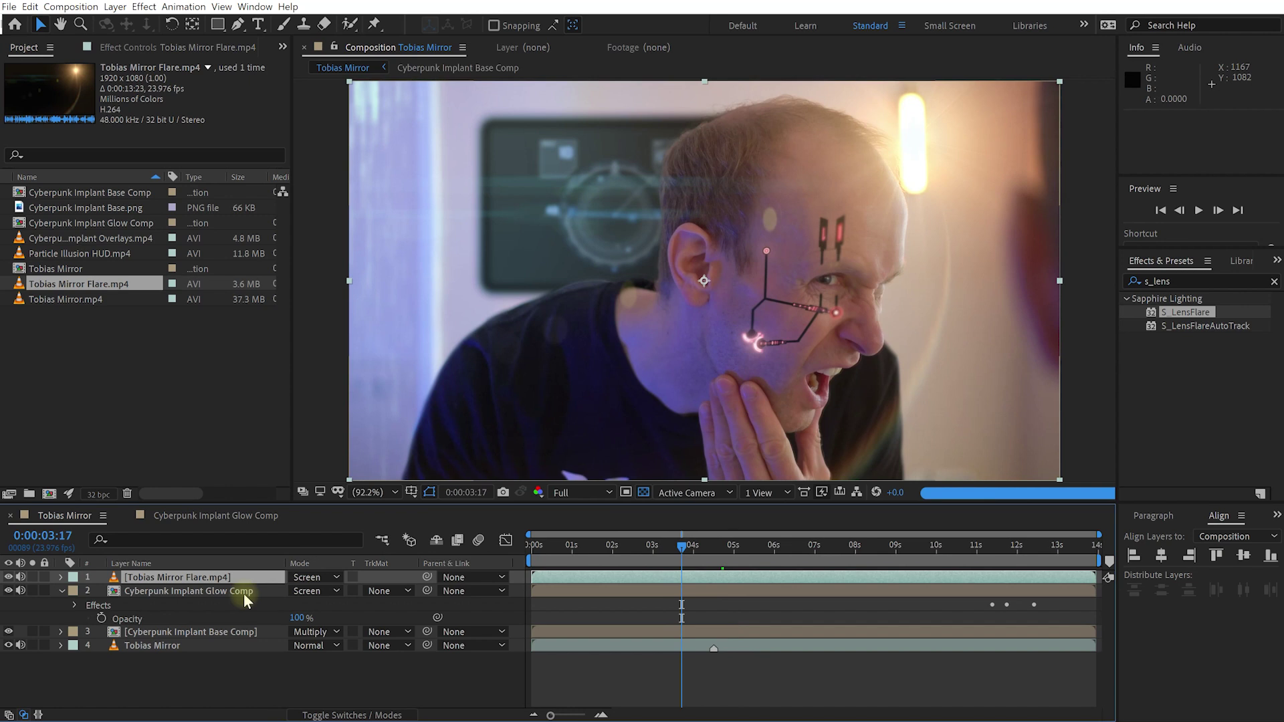
left_click(179, 596)
left_click(162, 44)
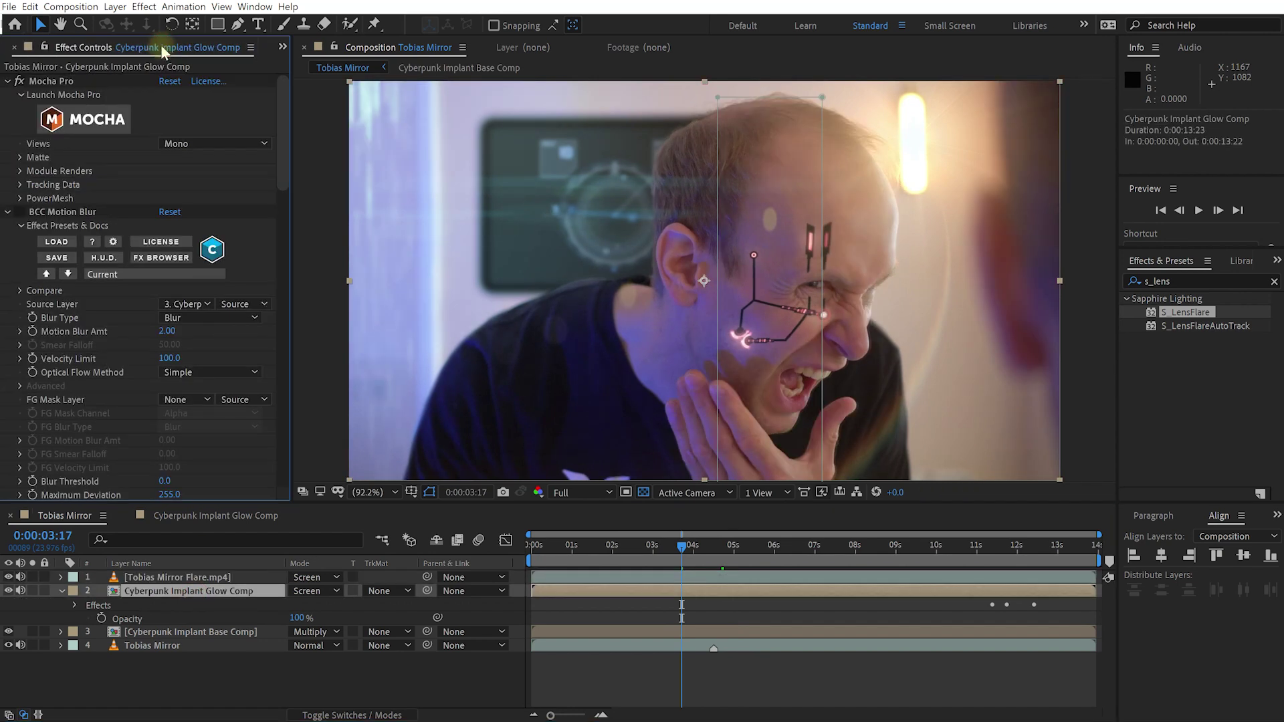
left_click(7, 212)
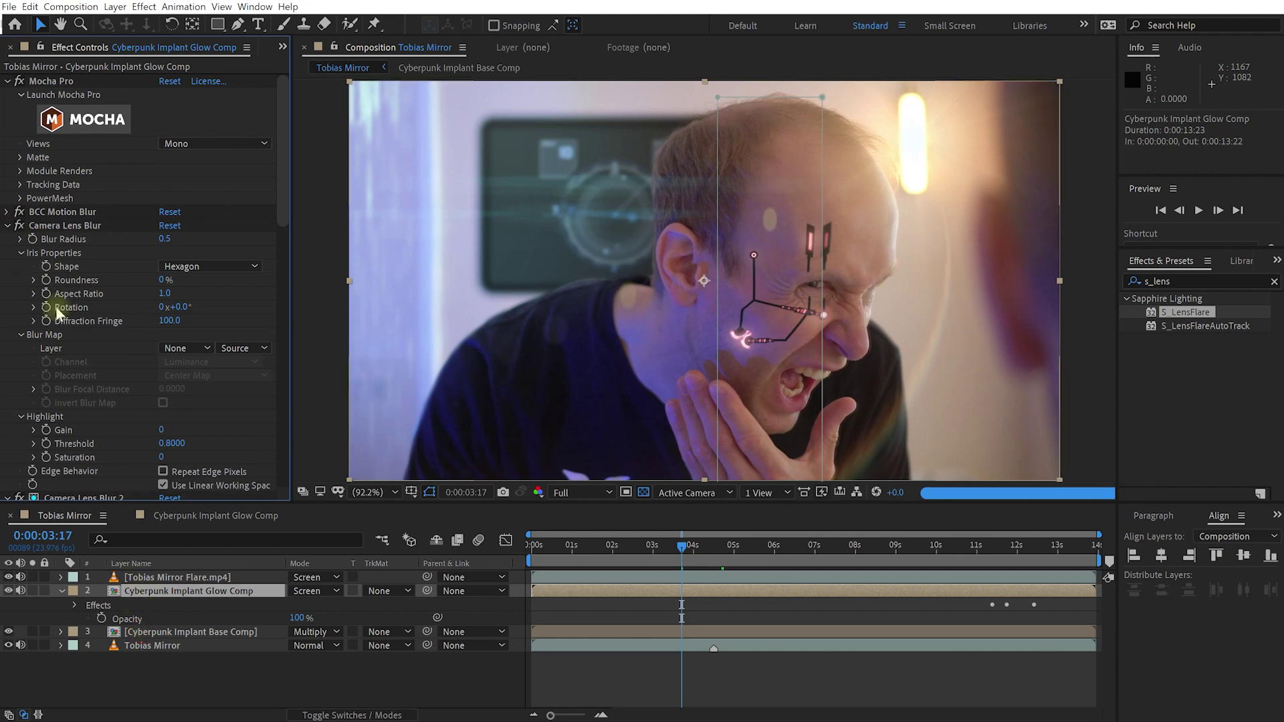
key("ctrl+Down")
left_click(7, 430)
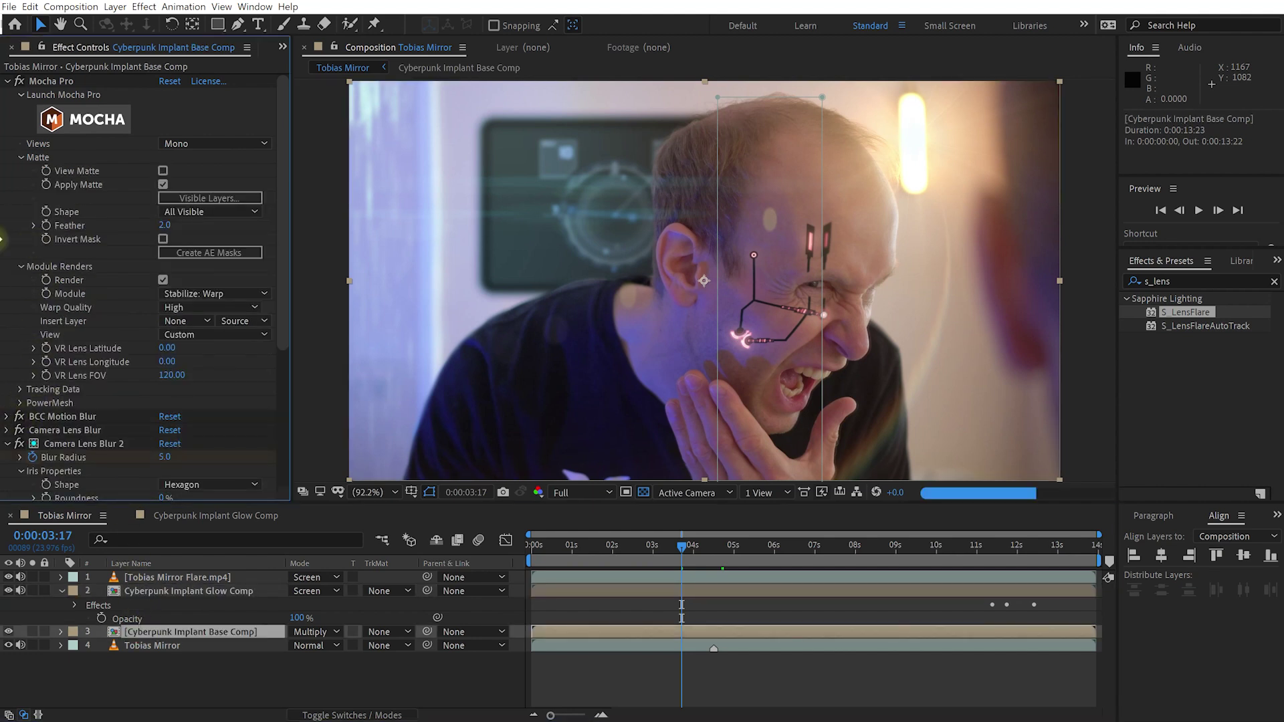
left_click(7, 81)
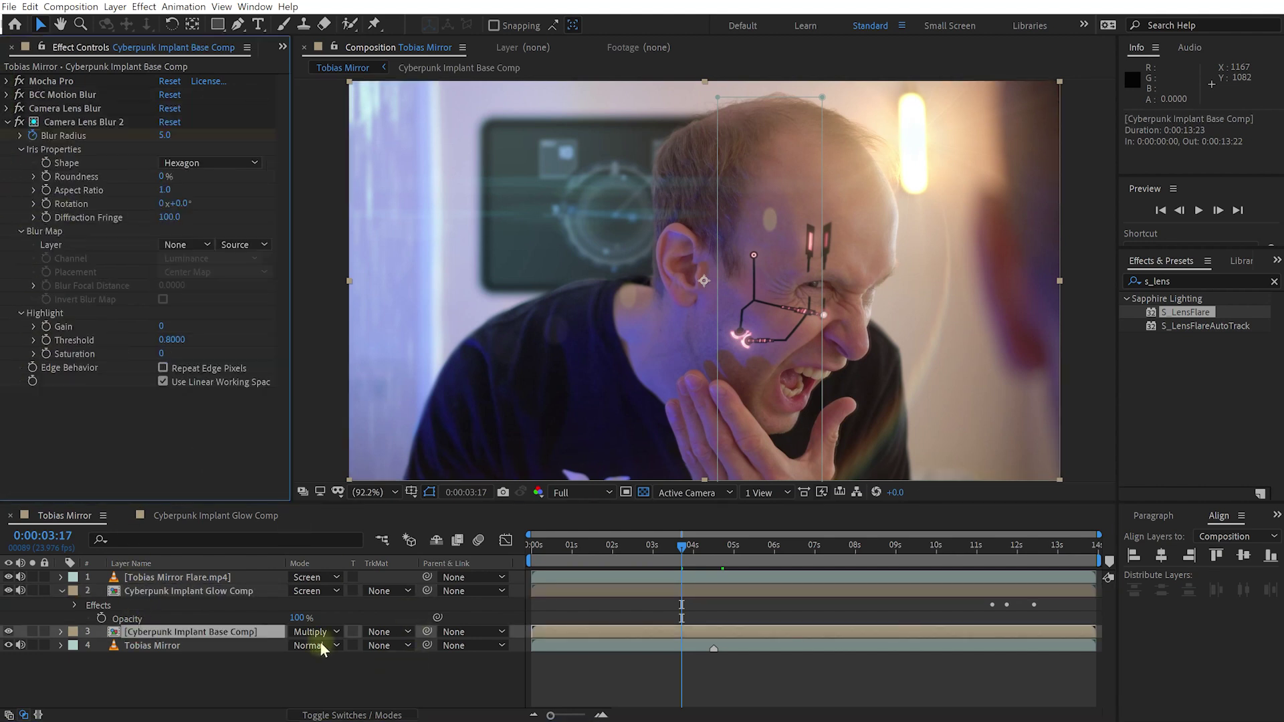
left_click(61, 591)
- Deselect all layers, enlarge the composition view and preview the finished composite from the first frame
left_click(157, 669)
left_click_drag(677, 552, 405, 549)
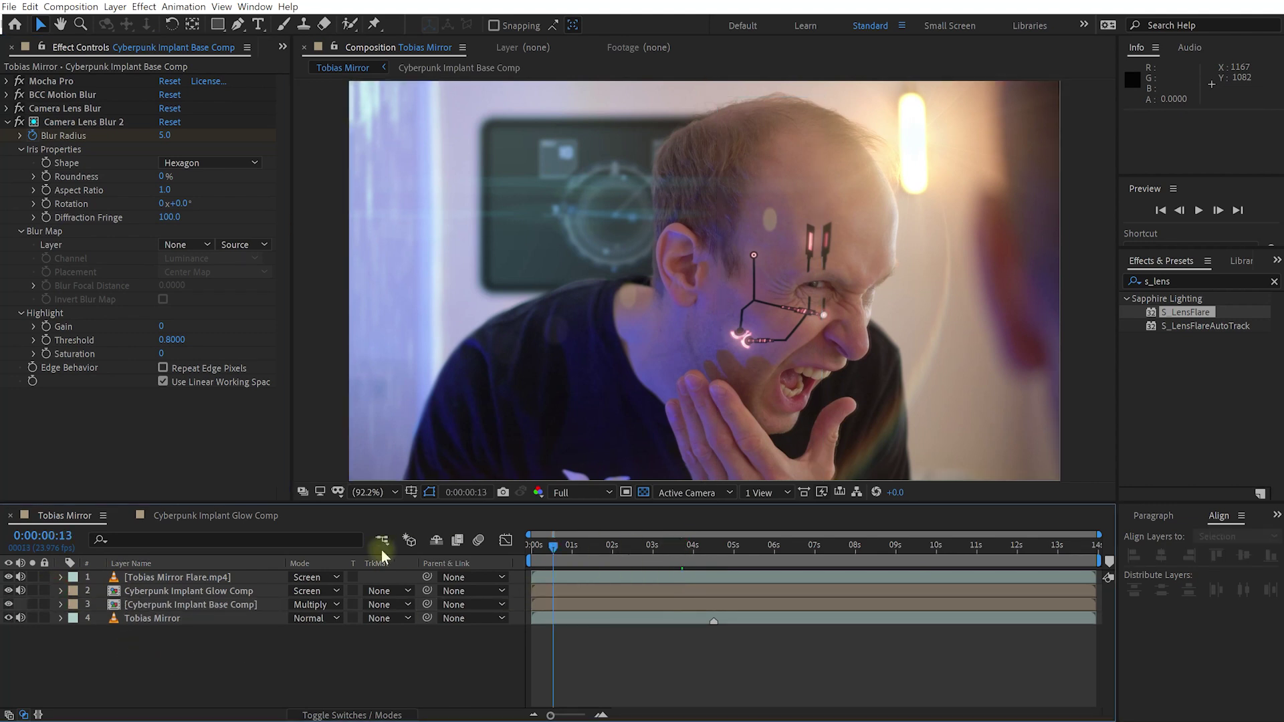
left_click_drag(776, 510, 803, 554)
key("space")
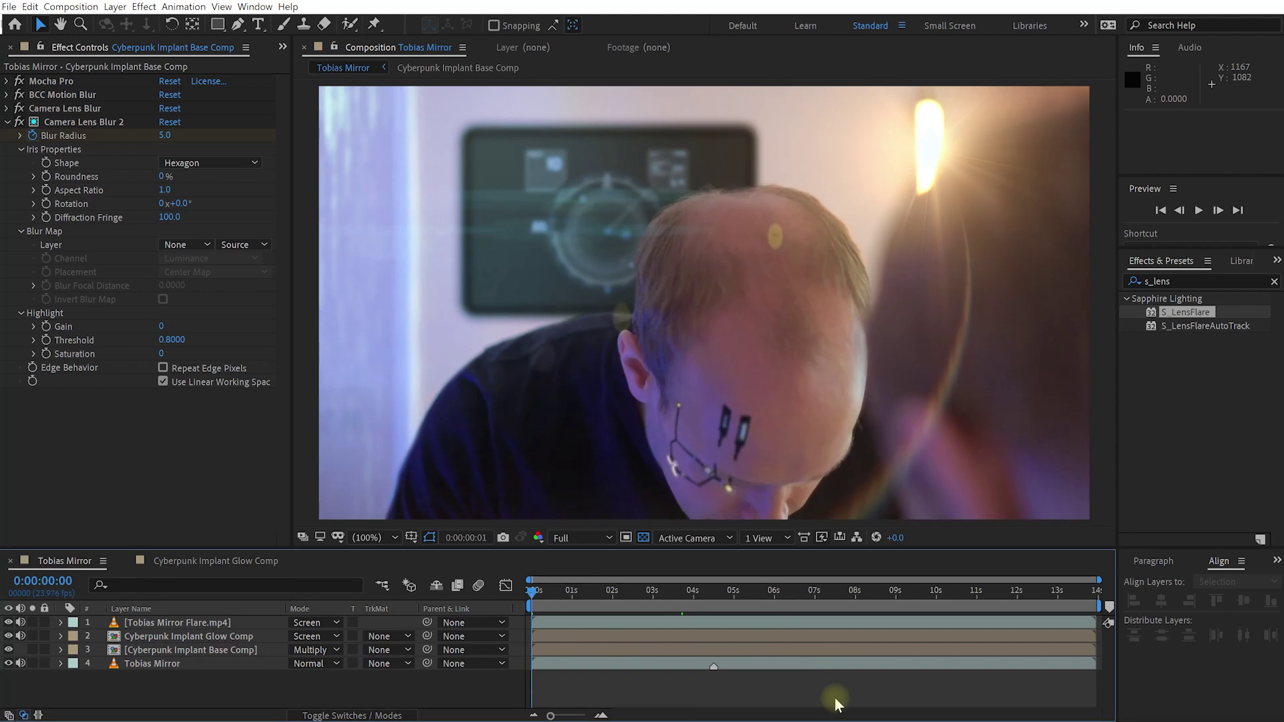